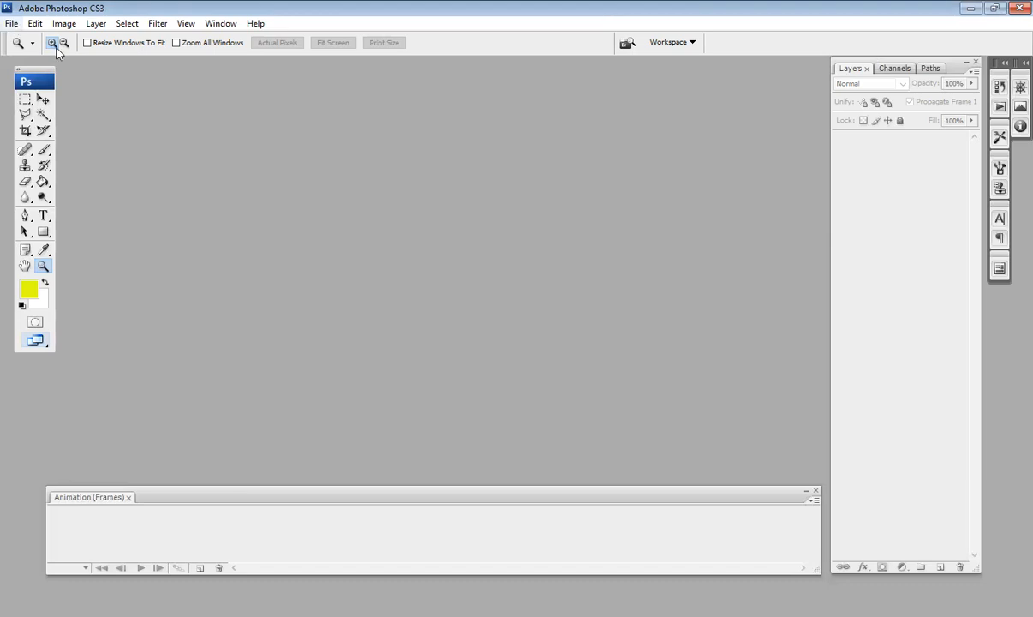
# Step: Browse for an image to open in the bebek folder on data_komputer (D:), inside animasi and bahan_ajar
pyautogui.doubleClick(474, 195)
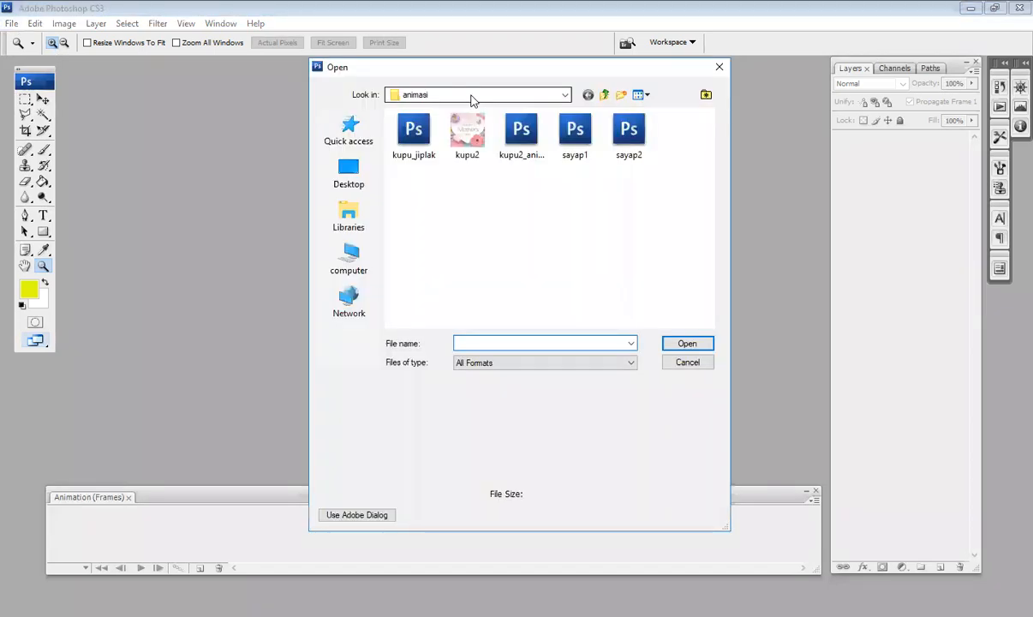
pyautogui.click(471, 95)
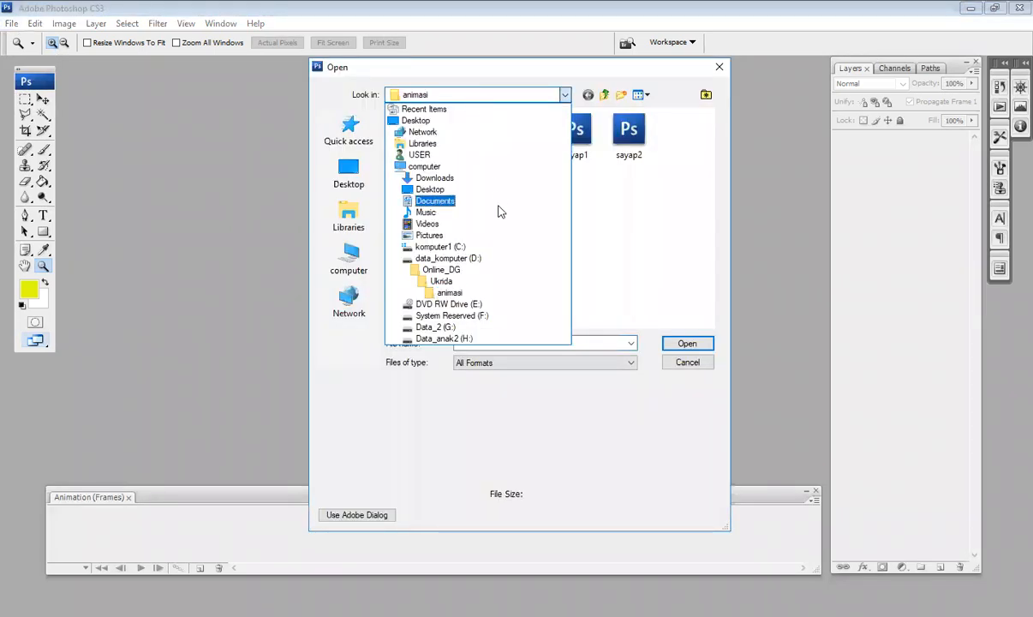
pyautogui.click(474, 256)
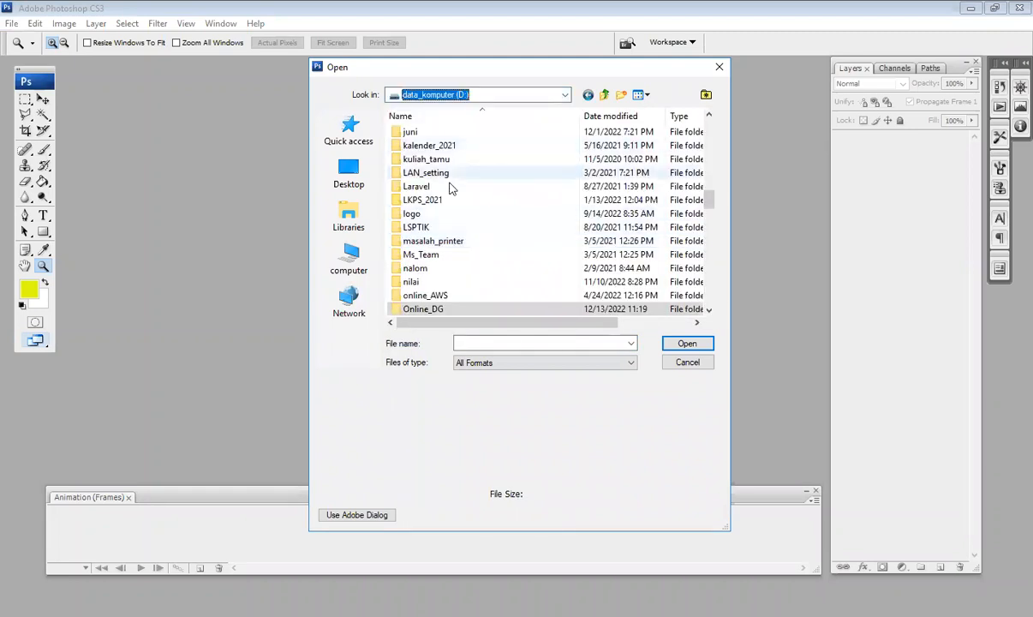
pyautogui.scroll(5, 452, 187)
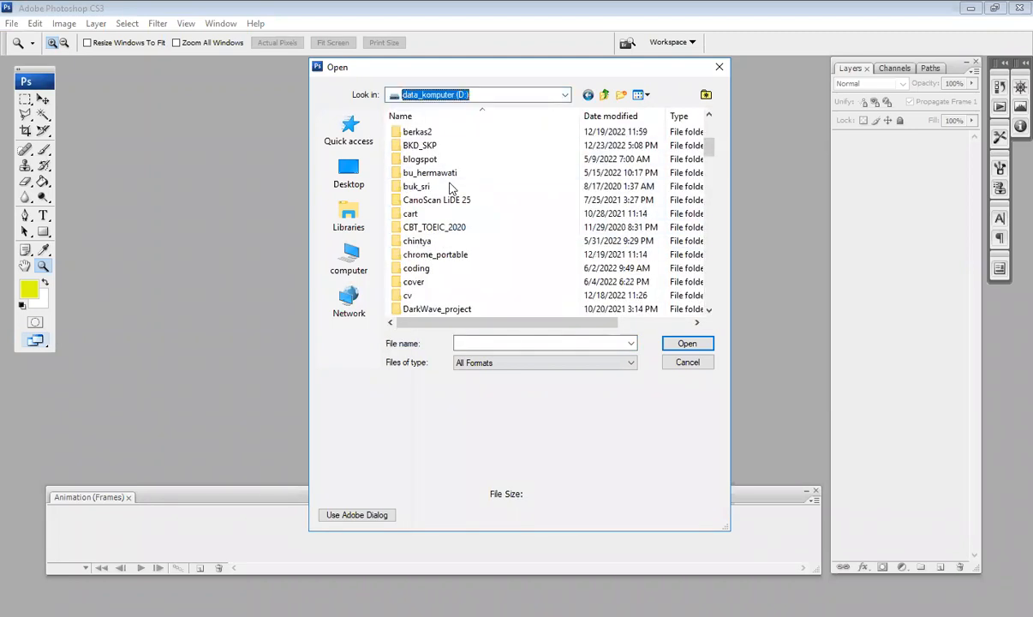
pyautogui.scroll(4, 452, 187)
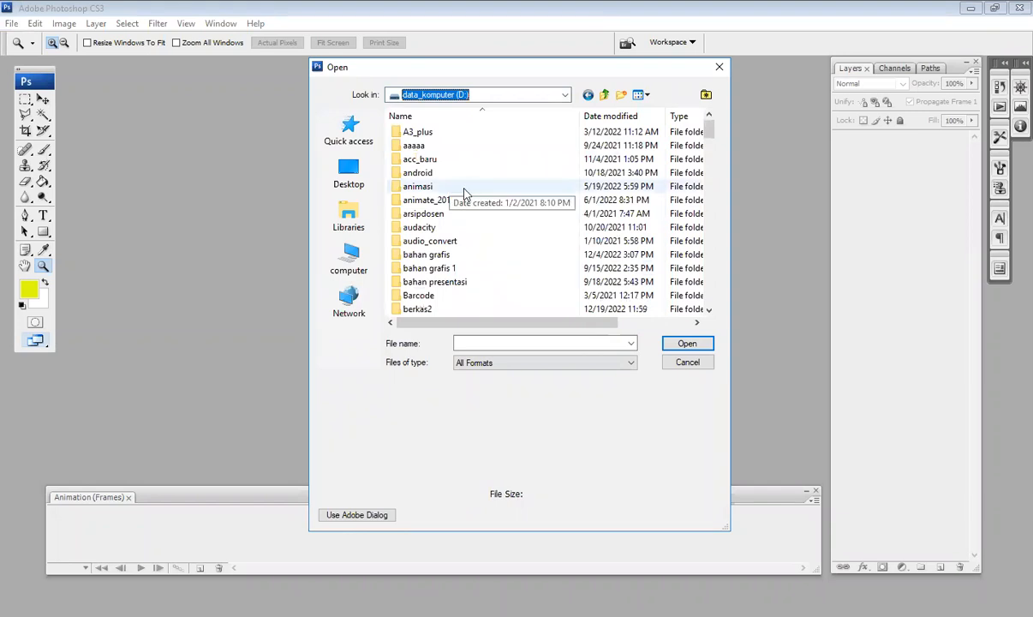
pyautogui.doubleClick(472, 186)
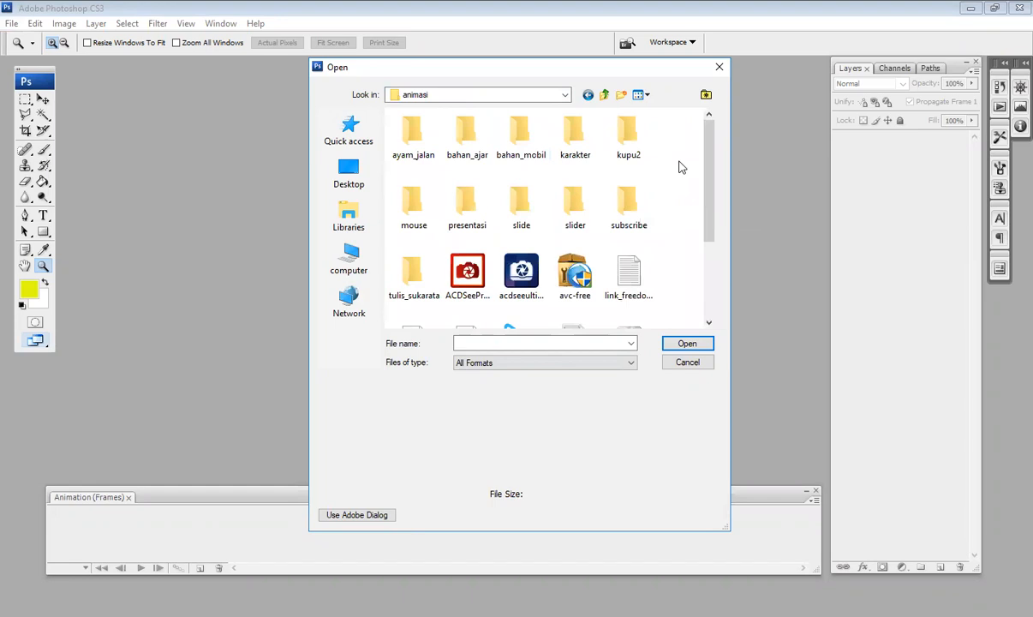
pyautogui.doubleClick(468, 131)
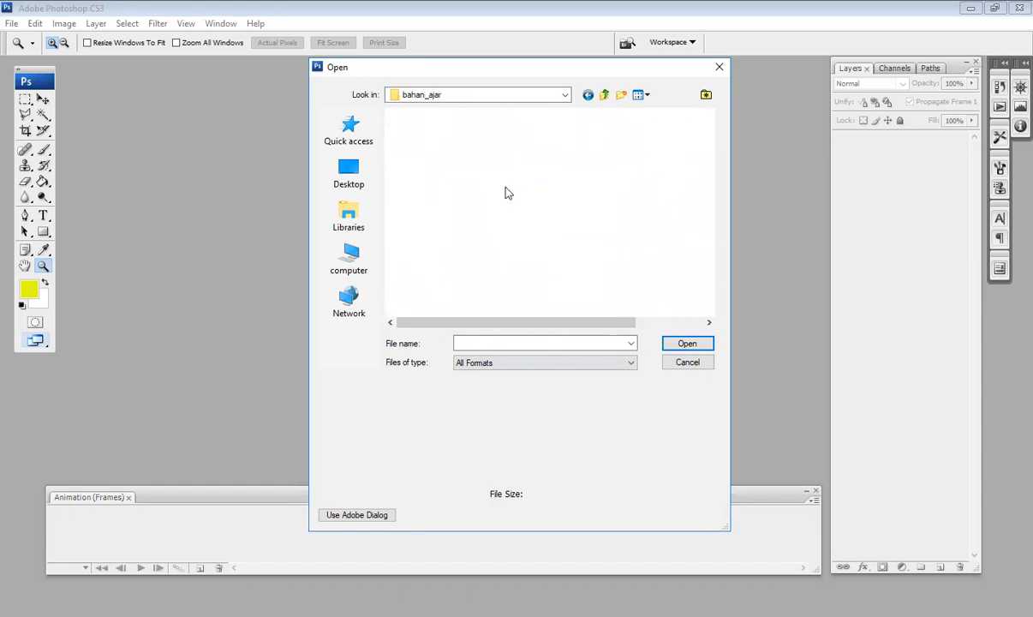
pyautogui.doubleClick(435, 141)
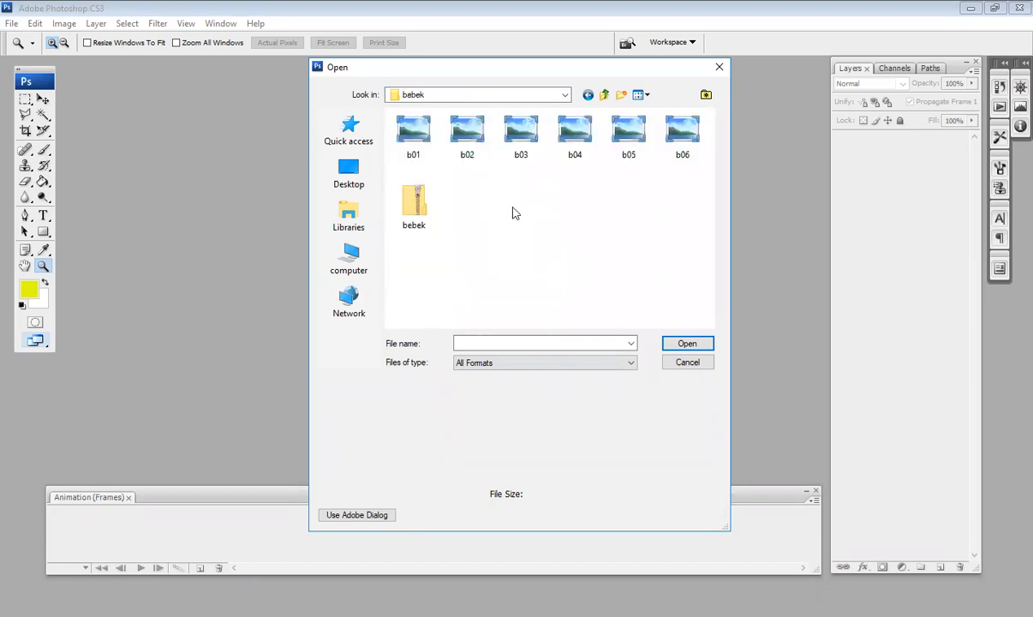
# Step: Open b01.png after previewing the duck images in the folder, and enlarge its document window beyond the canvas edges
pyautogui.click(419, 142)
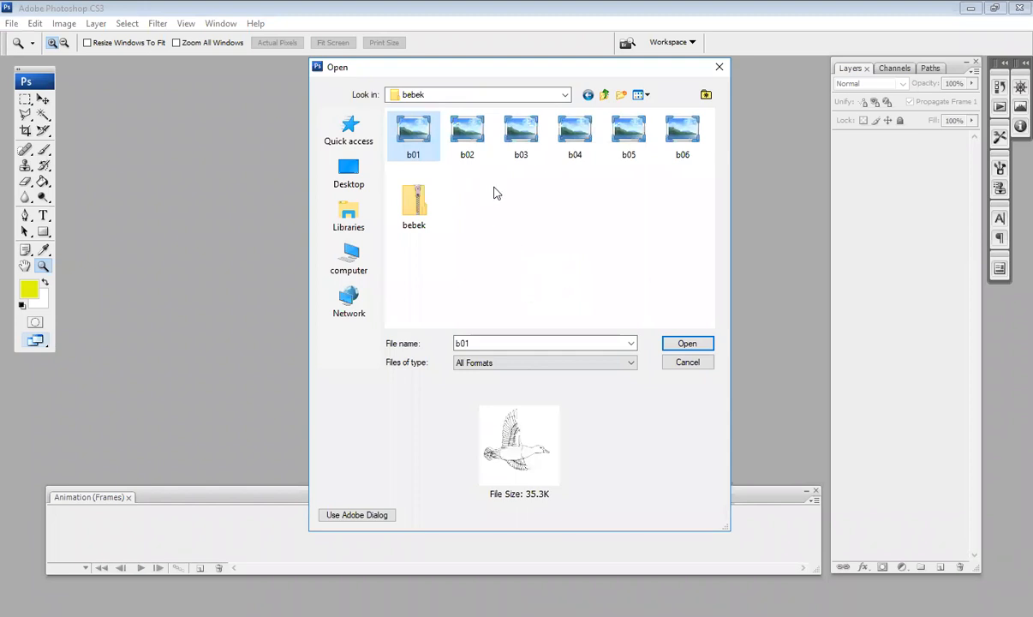
pyautogui.click(471, 135)
pyautogui.click(521, 135)
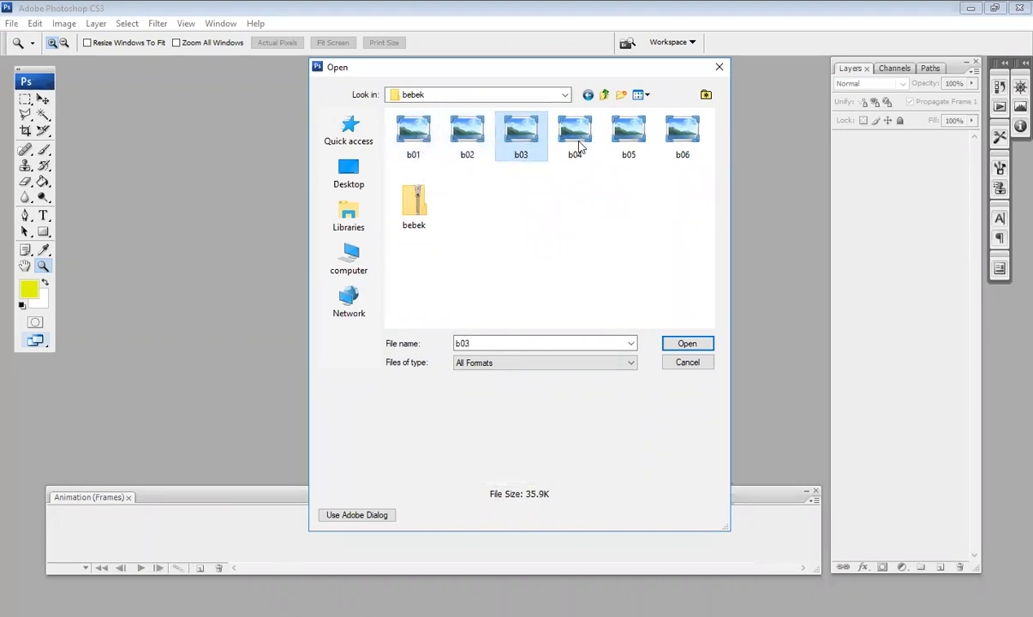
pyautogui.click(576, 137)
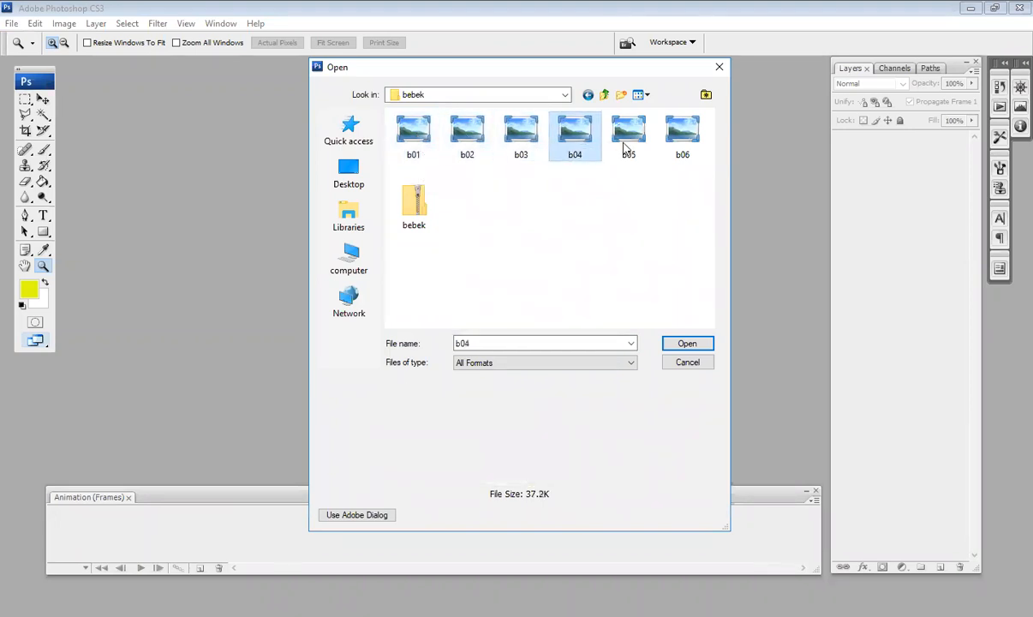
pyautogui.click(688, 139)
pyautogui.click(402, 136)
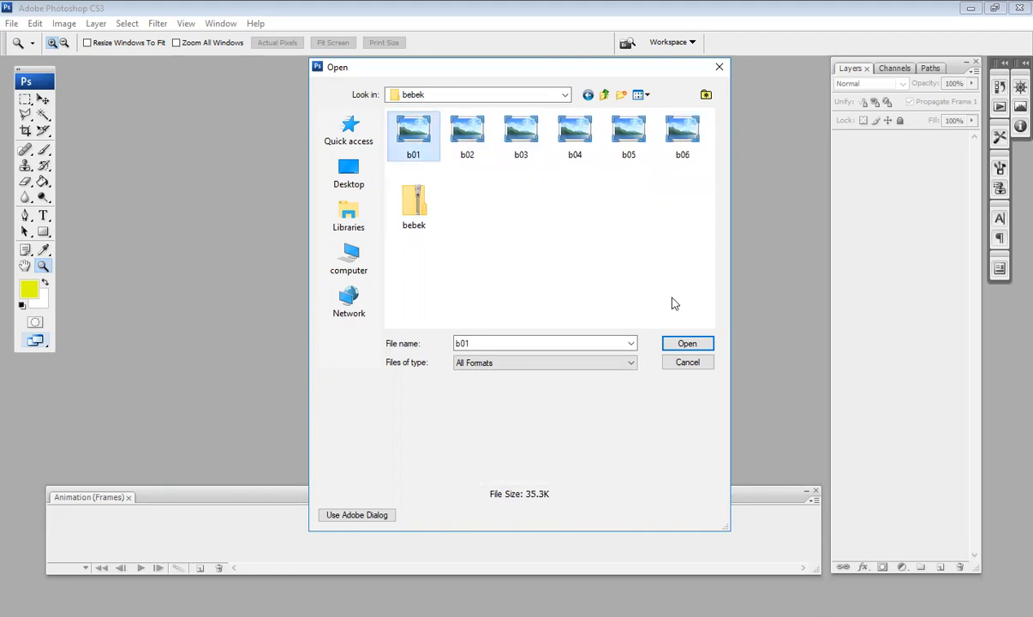
pyautogui.click(687, 362)
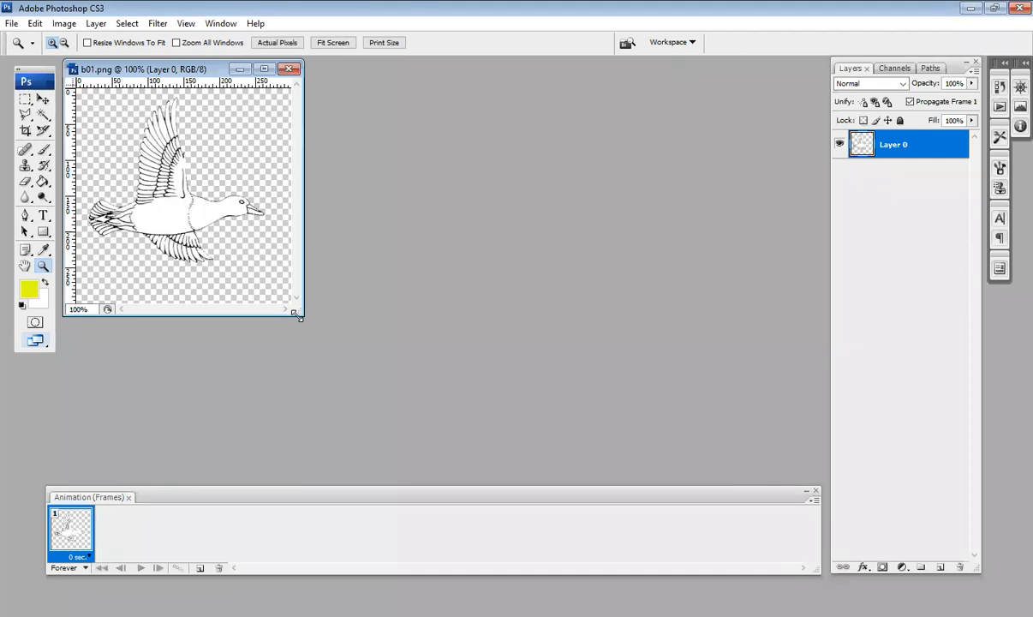
pyautogui.moveTo(298, 316); pyautogui.dragTo(359, 385)
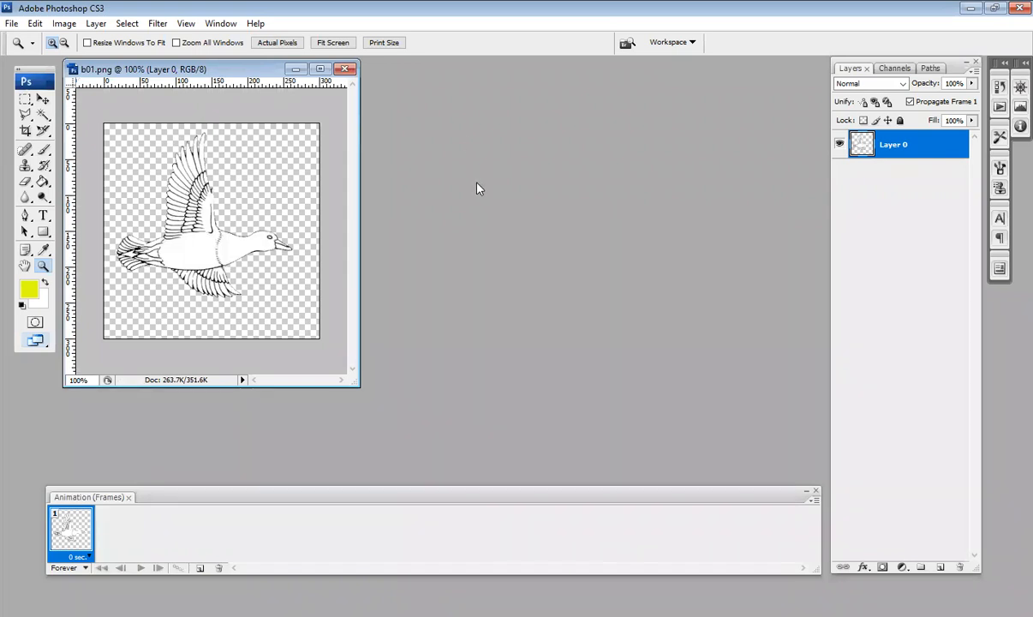
# Step: Open b02.png, copy its duck into b01.png as a new layer over the first duck, and close b02.png
pyautogui.doubleClick(478, 189)
pyautogui.click(686, 344)
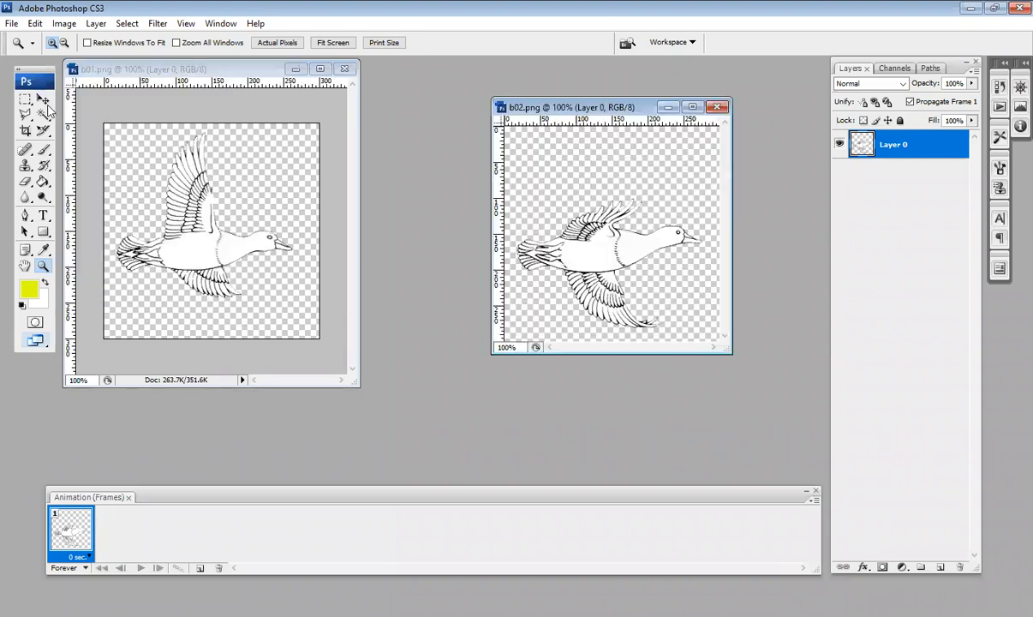
pyautogui.press('v')
pyautogui.moveTo(626, 255); pyautogui.dragTo(214, 248)
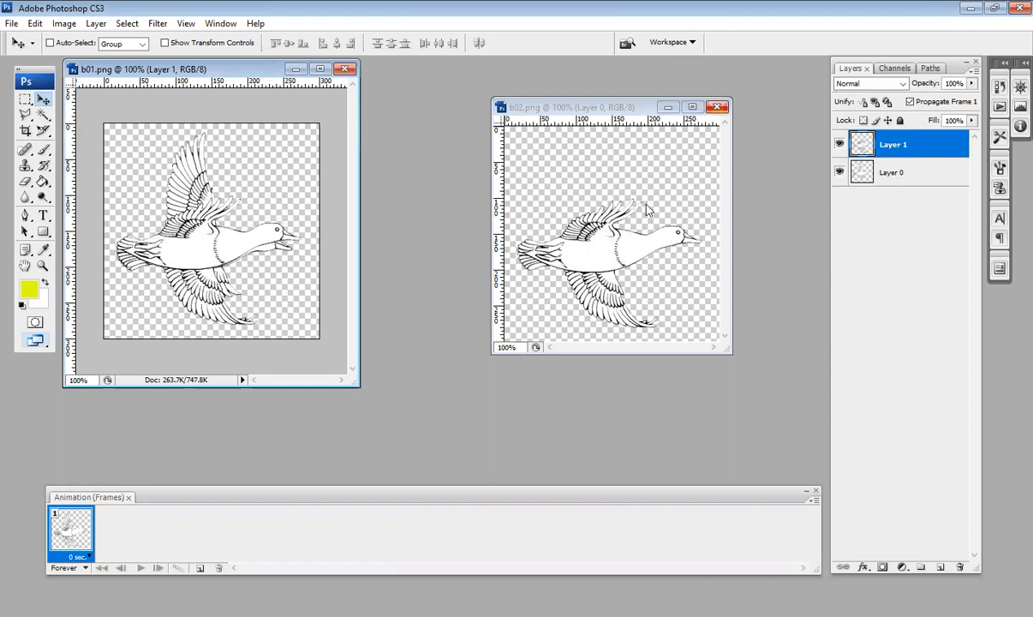
pyautogui.click(717, 107)
# Step: Add the duck from b03.png to b01.png as the top layer, aligned over the other ducks, and close b03.png
pyautogui.click(896, 174)
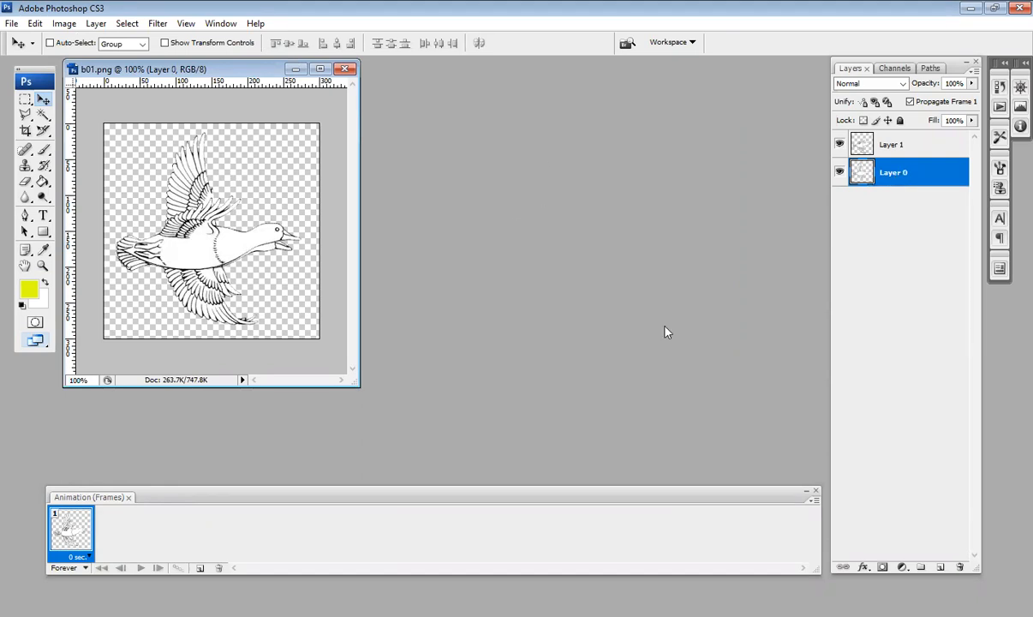
pyautogui.hotkey('ctrl', 'o')
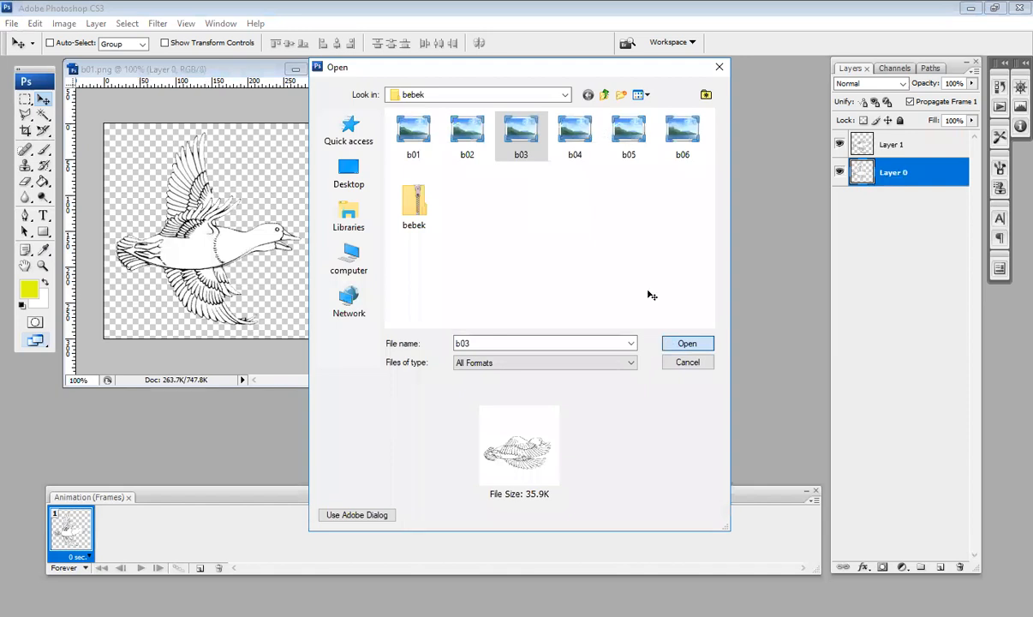
pyautogui.moveTo(611, 261); pyautogui.dragTo(200, 256)
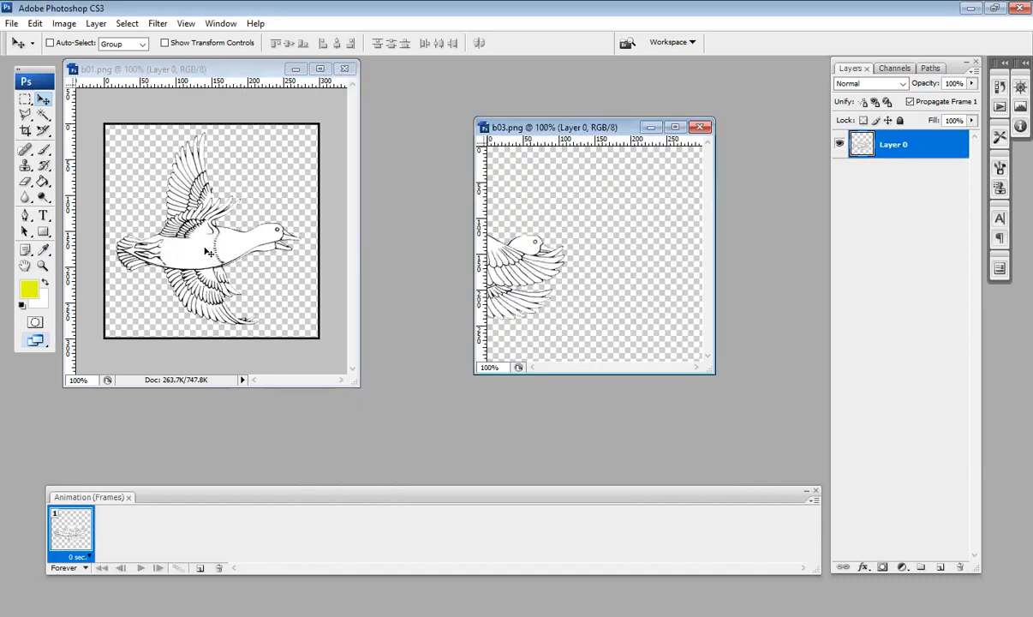
pyautogui.moveTo(241, 224); pyautogui.dragTo(241, 224)
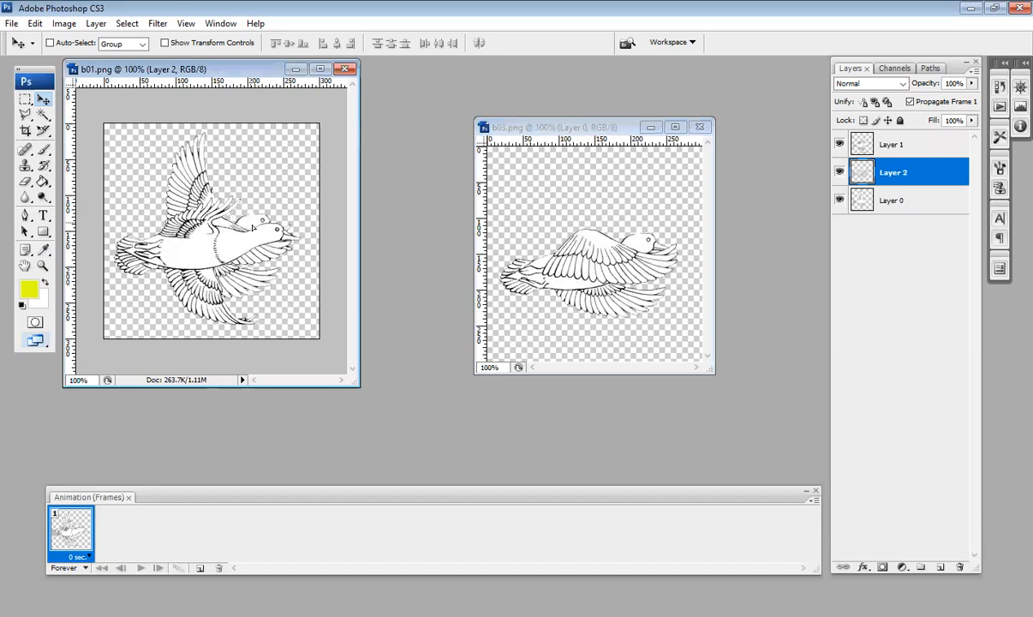
pyautogui.click(700, 128)
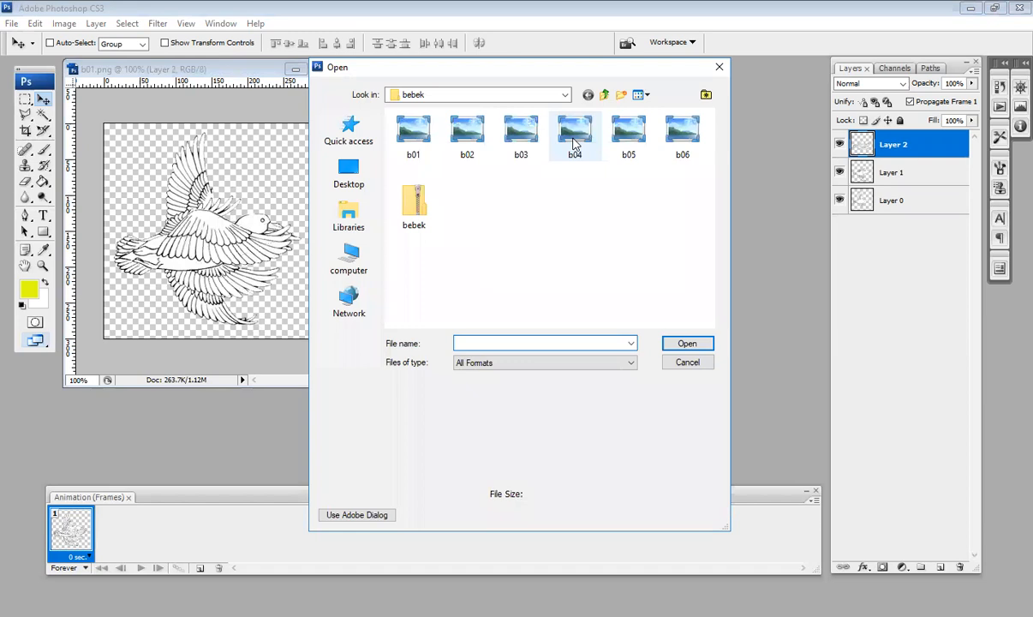
# Step: Open b04.png, copy its duck into b01.png as a new top layer over the others, and close b04.png
pyautogui.click(575, 133)
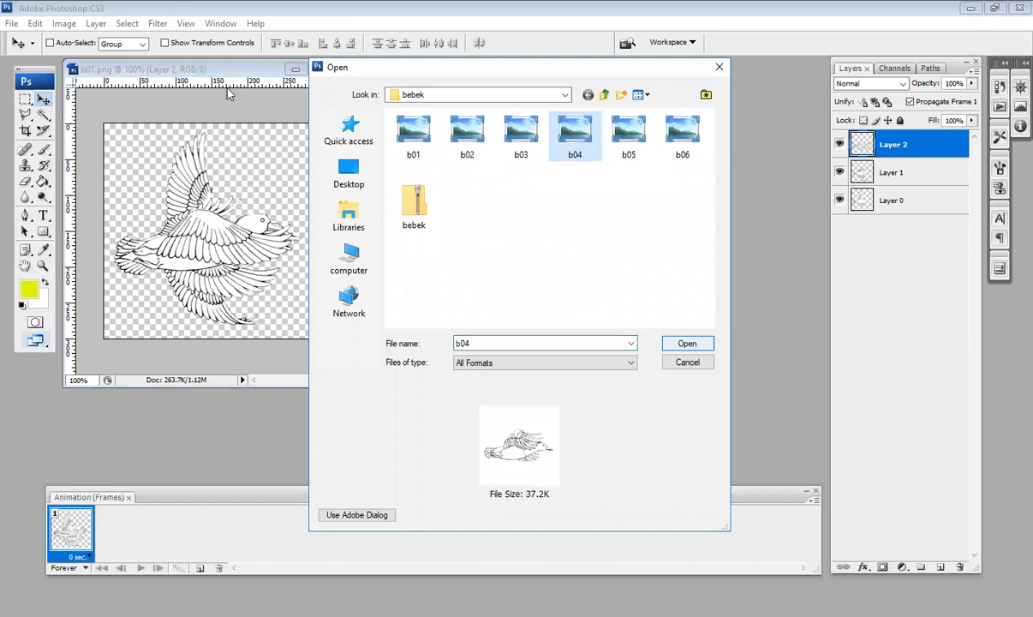
pyautogui.press('Return')
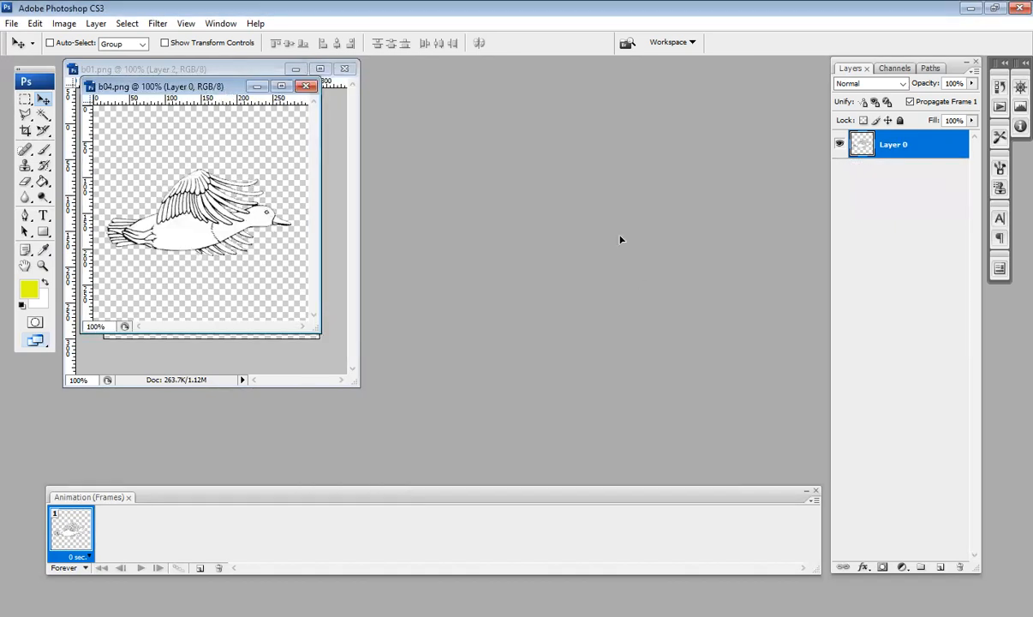
pyautogui.moveTo(639, 228); pyautogui.dragTo(221, 232)
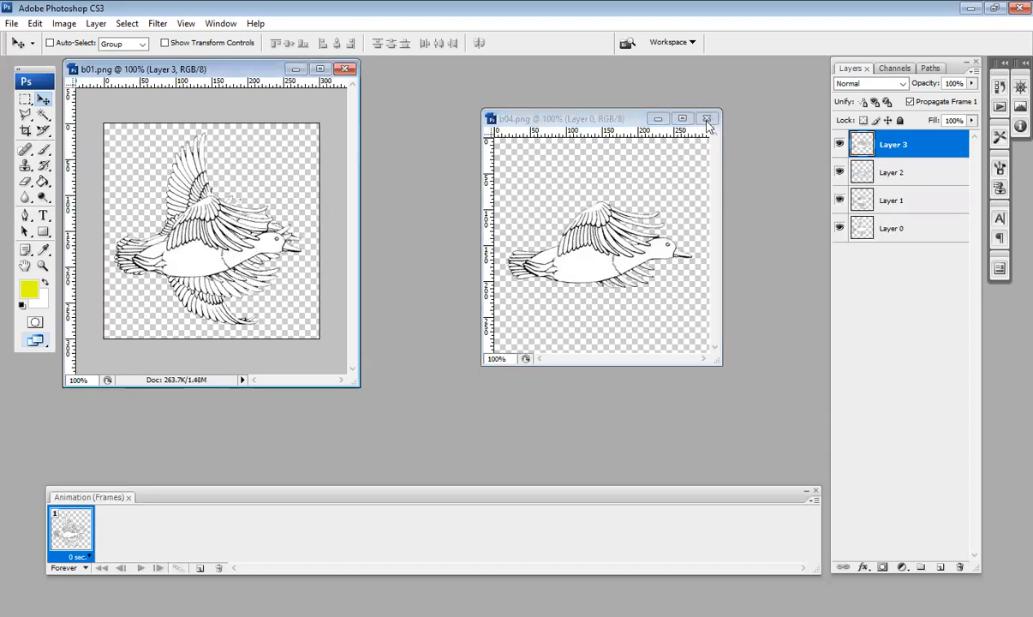
pyautogui.hotkey('ctrl', 'w')
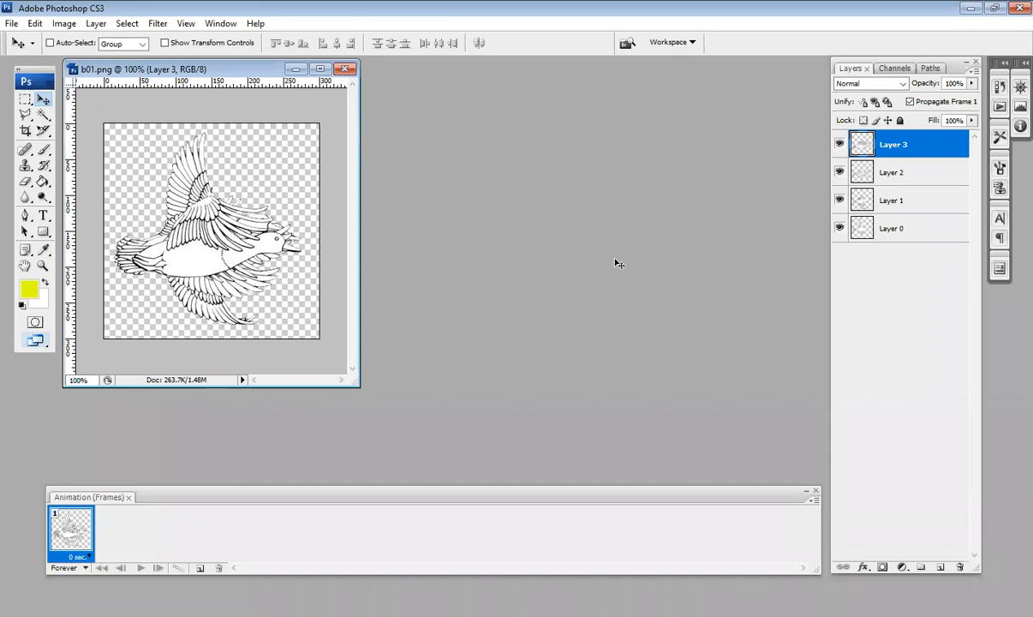
# Step: Copy the ducks from b05.png and b06.png into b01.png as new top layers aligned over the others, closing both source files
pyautogui.moveTo(622, 264); pyautogui.dragTo(196, 287)
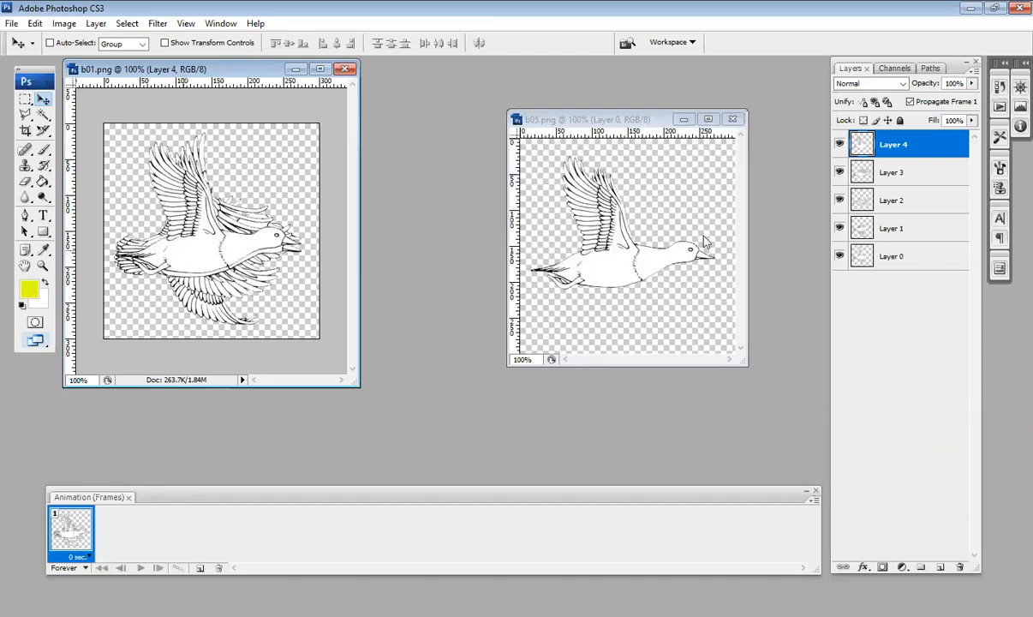
pyautogui.click(734, 120)
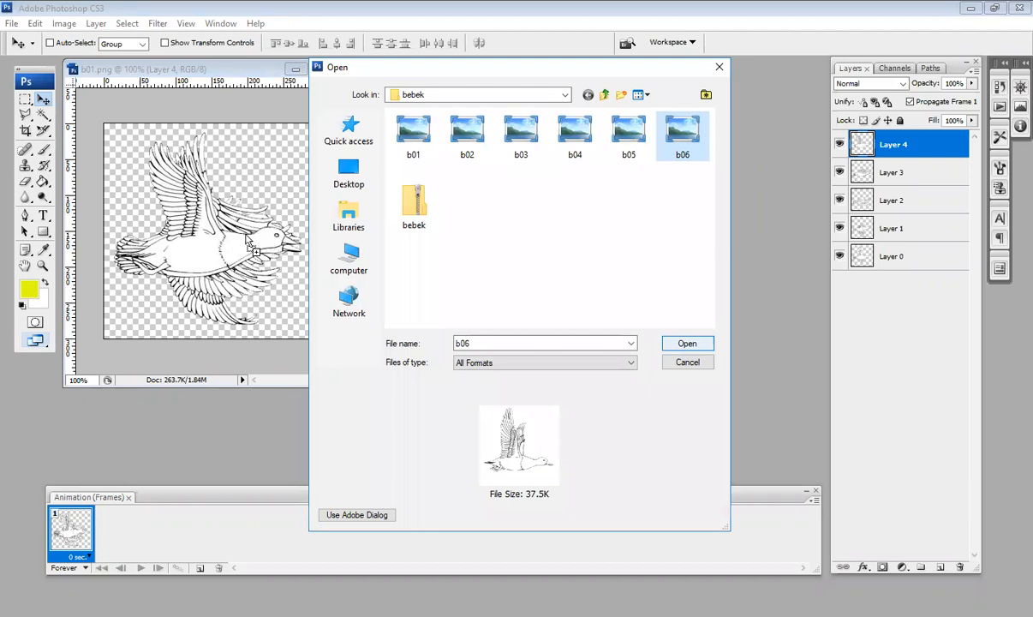
pyautogui.press('Return')
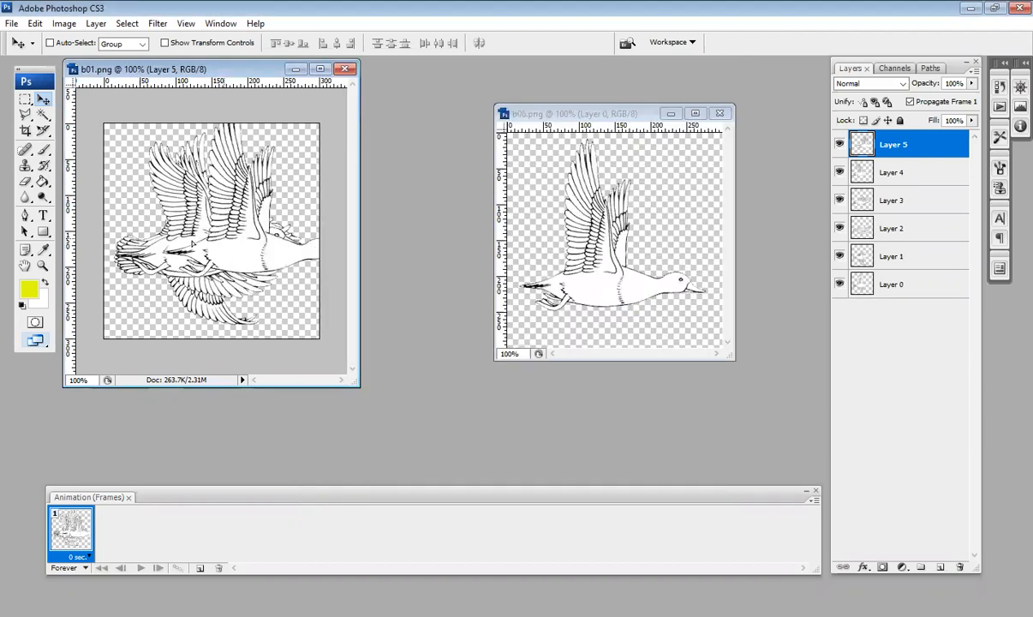
pyautogui.moveTo(193, 243); pyautogui.dragTo(194, 245)
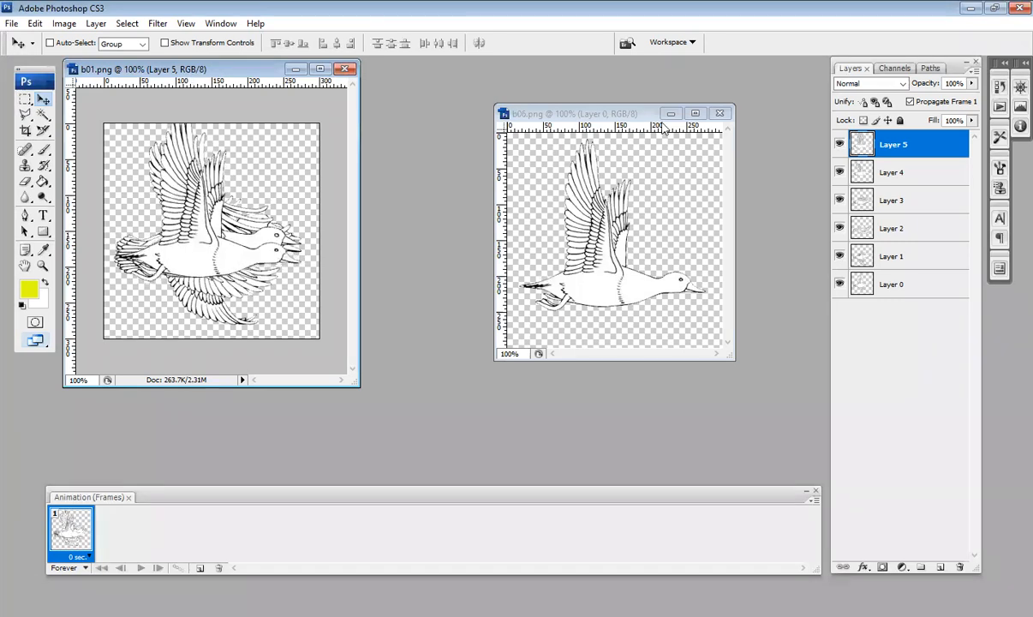
pyautogui.click(720, 114)
# Step: Extend the b01.png canvas to a height of 600 pixels with the centre anchor, and fit the whole canvas in a taller window
pyautogui.click(930, 341)
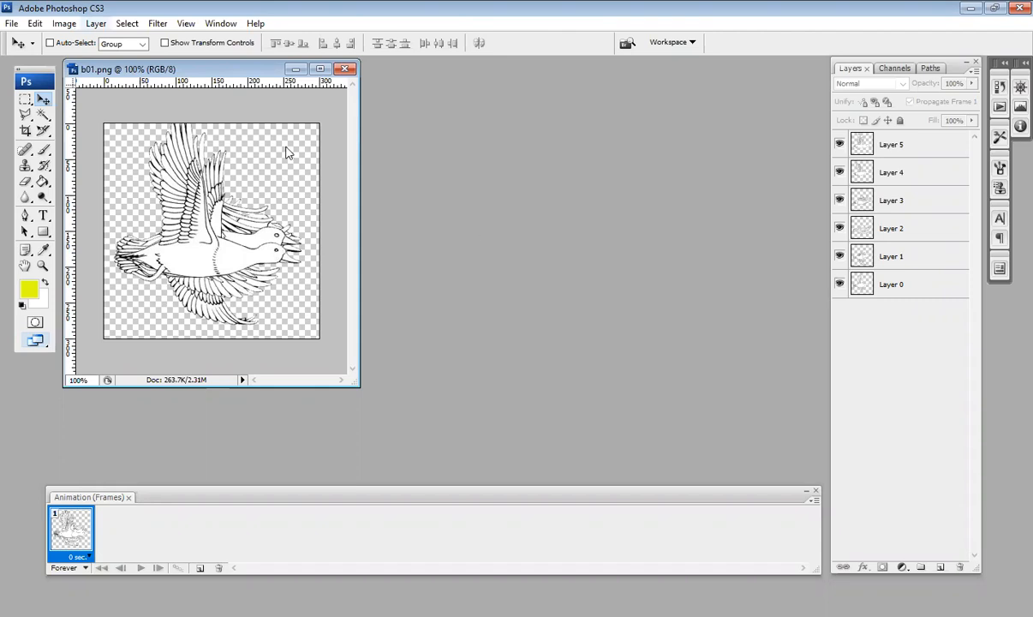
pyautogui.hotkey('ctrl', 'alt', 'c')
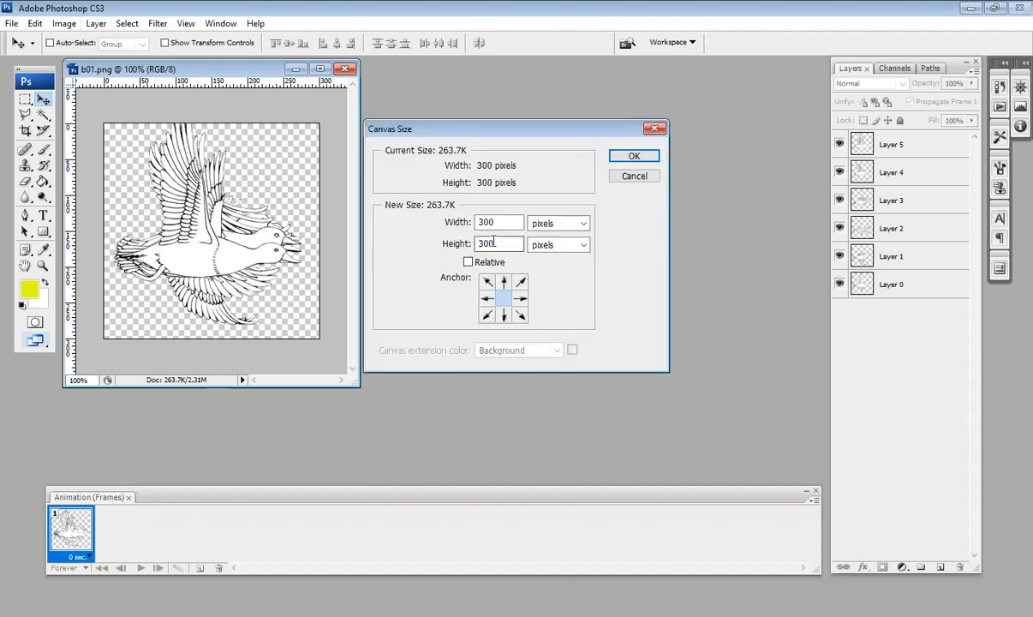
pyautogui.press('Tab')
pyautogui.write('60')
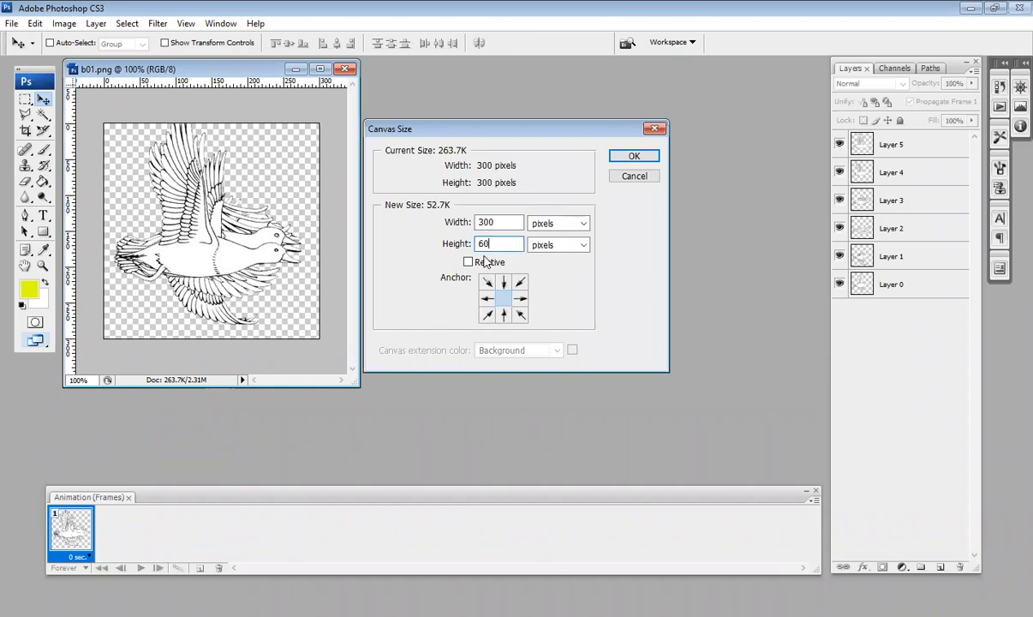
pyautogui.write('0')
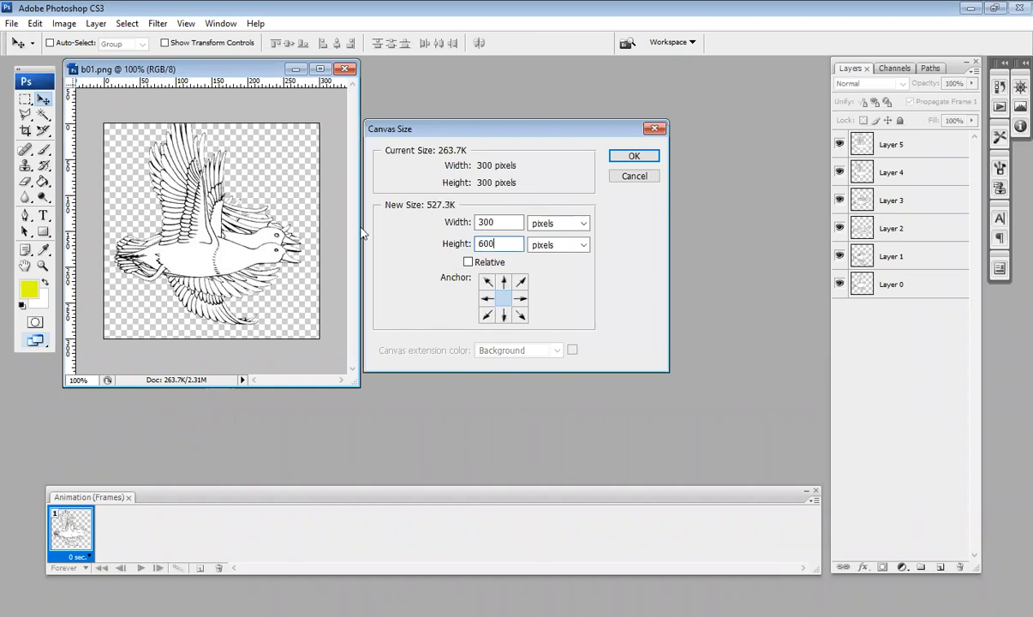
pyautogui.press('Return')
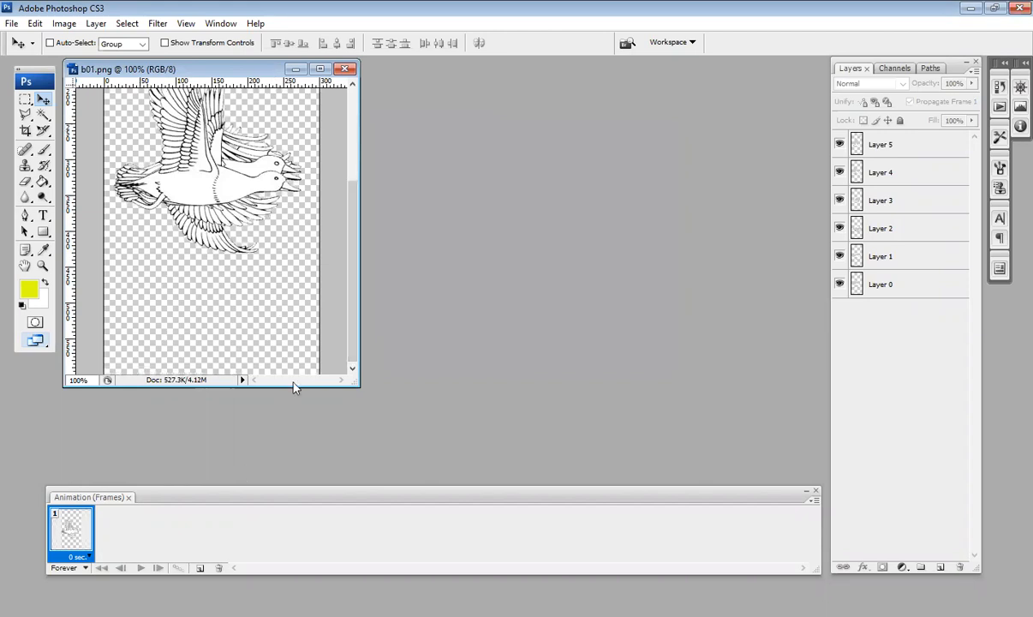
pyautogui.moveTo(293, 386); pyautogui.dragTo(295, 470)
pyautogui.hotkey('ctrl', '-')
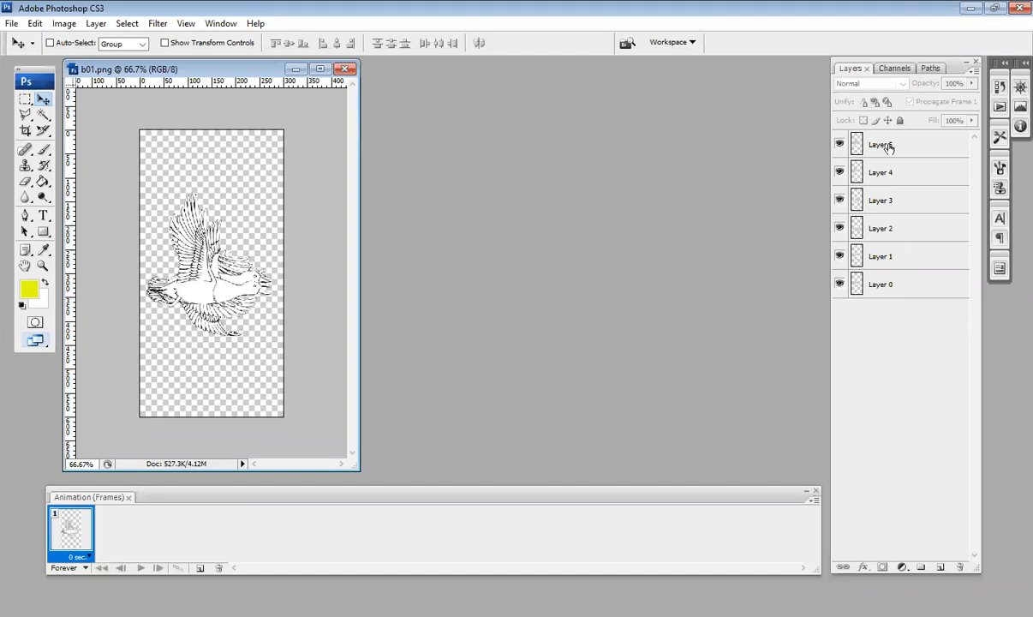
# Step: Hide Layers 1 to 5 so frame 1 shows only Layer 0, and duplicate it as a second animation frame
pyautogui.click(840, 256)
pyautogui.click(840, 228)
pyautogui.click(840, 200)
pyautogui.click(840, 172)
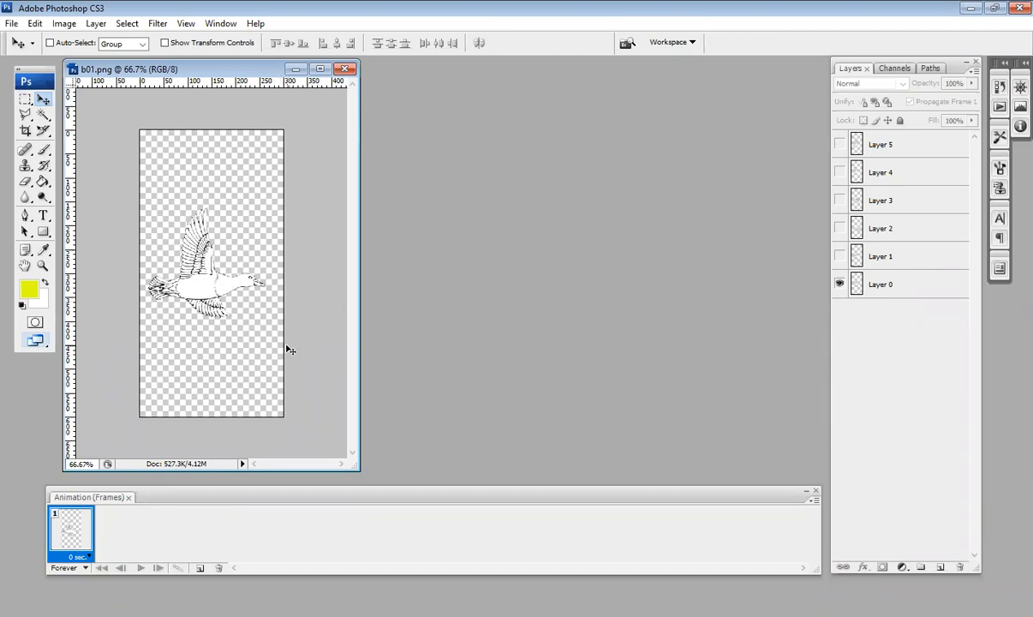
pyautogui.hotkey('ctrl', '+')
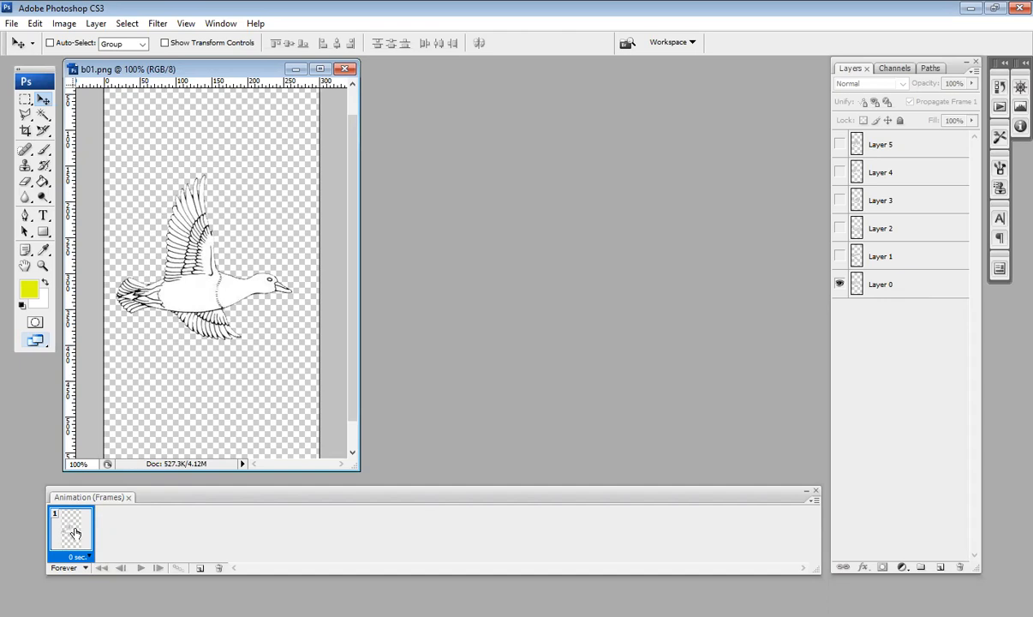
pyautogui.click(198, 568)
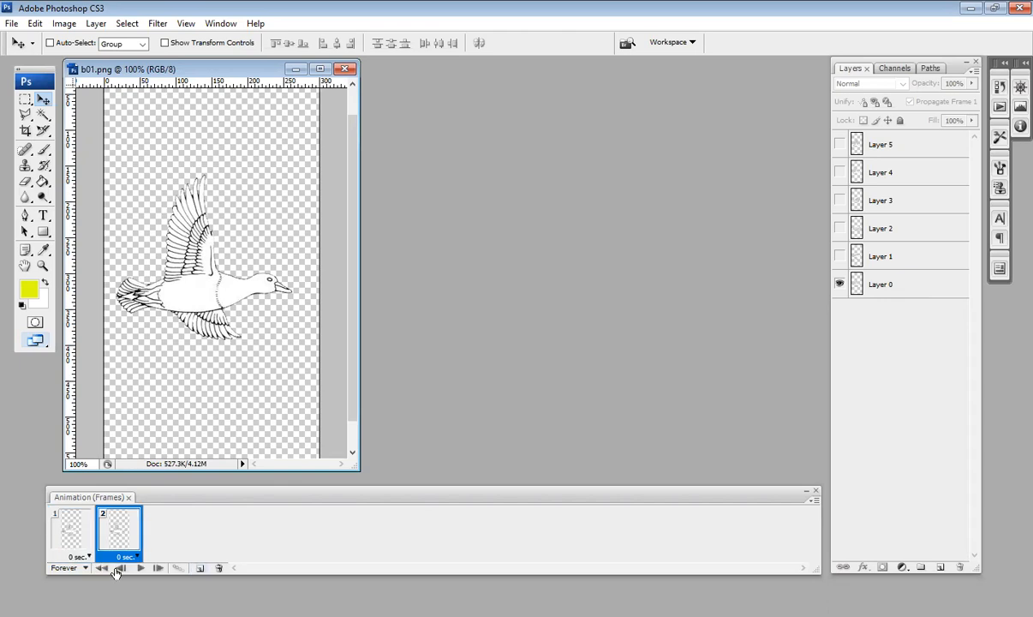
# Step: Compare the contents of animation frames 1 and 2 by switching between them several times
pyautogui.click(64, 529)
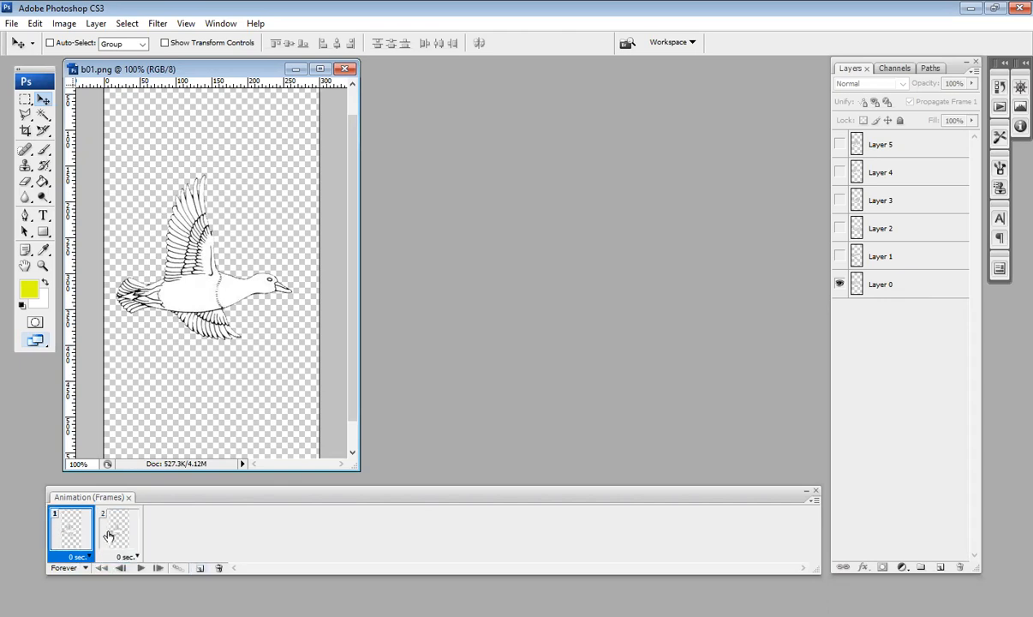
pyautogui.click(112, 545)
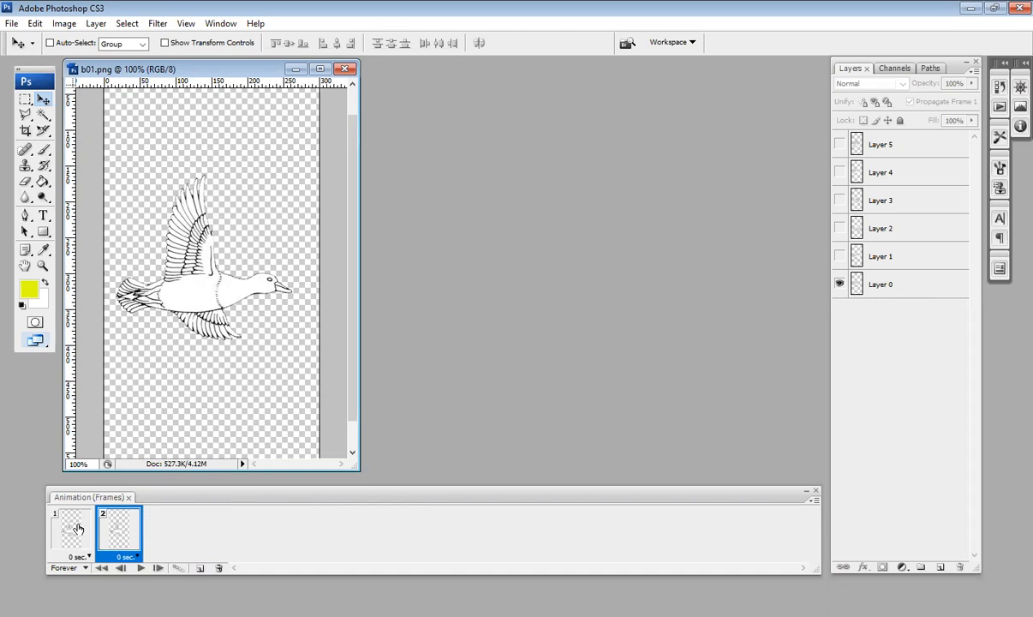
pyautogui.click(75, 527)
pyautogui.click(107, 529)
pyautogui.click(76, 529)
pyautogui.click(106, 528)
pyautogui.click(74, 530)
pyautogui.click(117, 531)
pyautogui.click(73, 530)
pyautogui.click(110, 530)
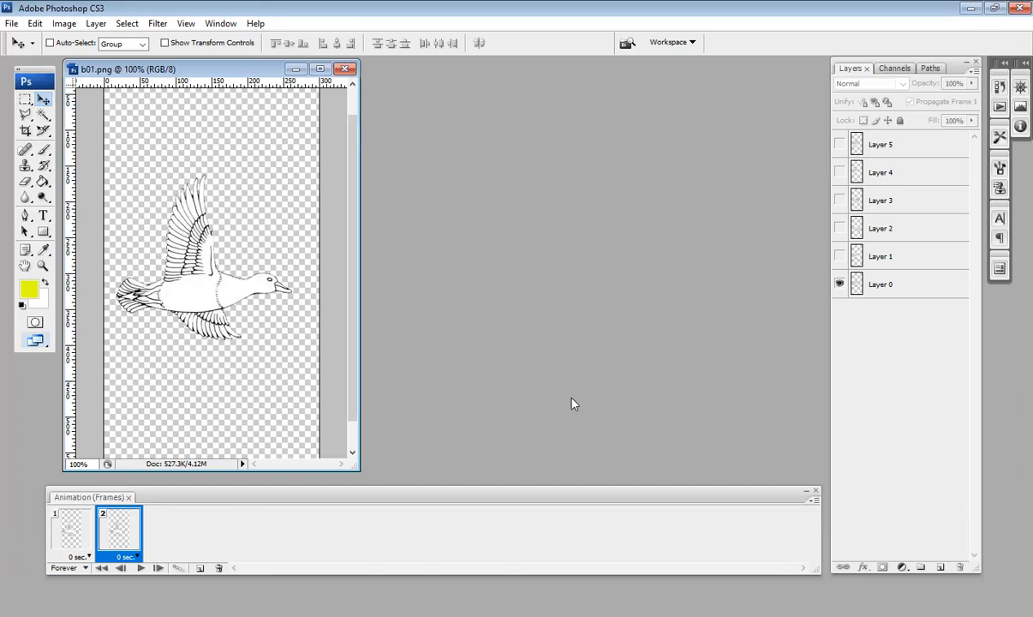
# Step: Show Layer 1 and hide Layer 0 in frame 2, and check it against frame 1
pyautogui.click(841, 258)
pyautogui.click(839, 284)
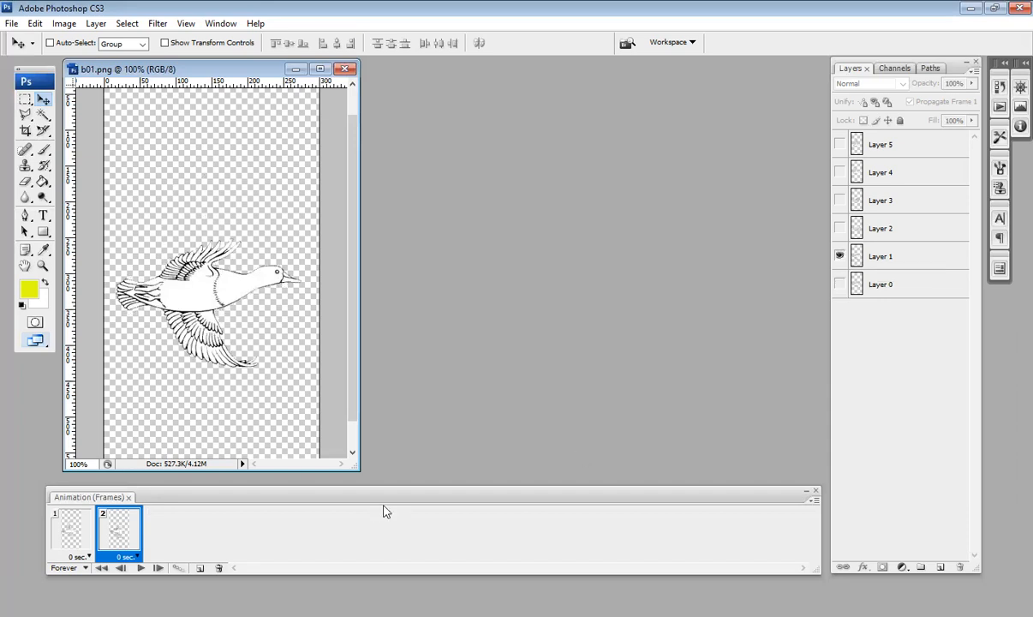
pyautogui.click(64, 531)
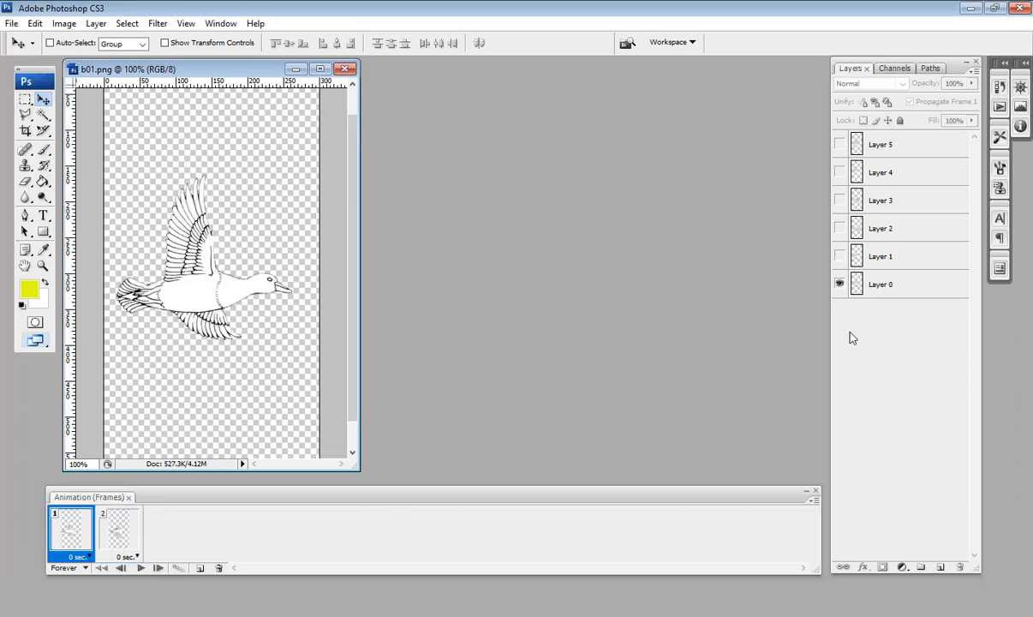
pyautogui.click(120, 531)
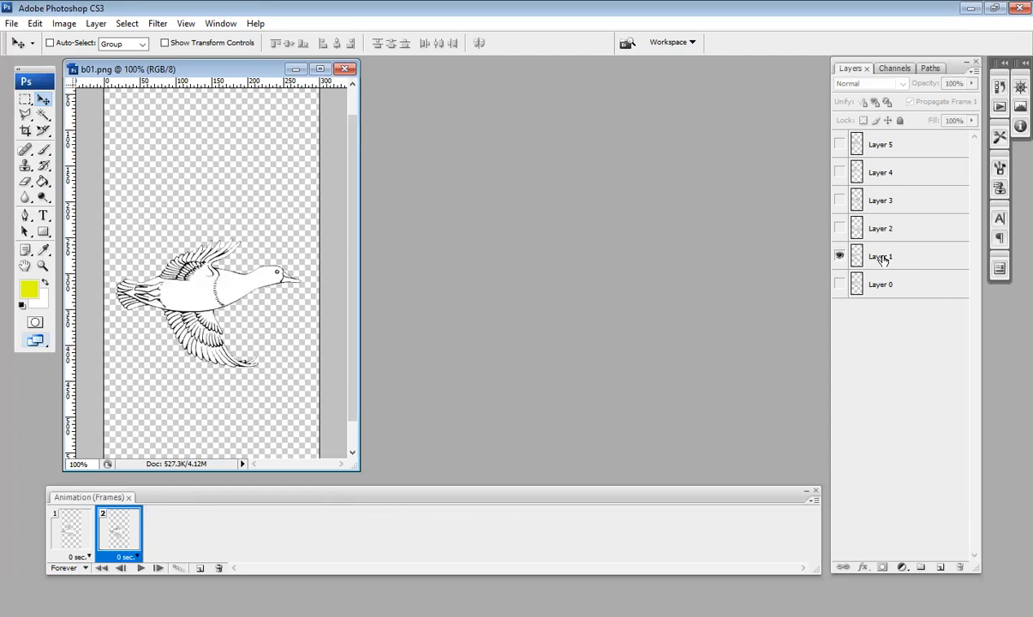
# Step: Add a third animation frame showing only Layer 2 and a fourth showing only Layer 3
pyautogui.click(198, 568)
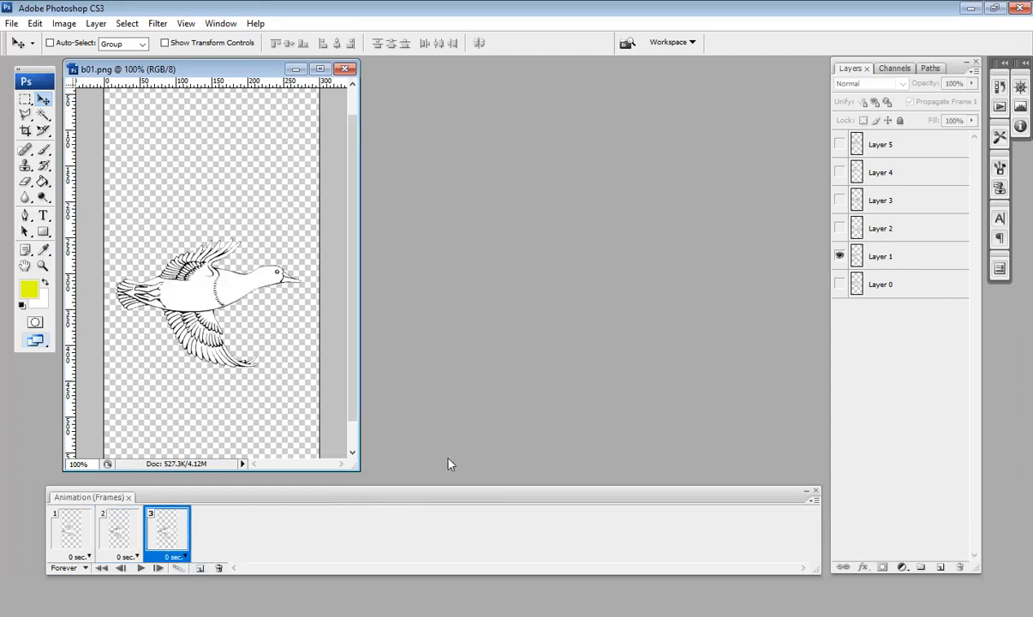
pyautogui.click(840, 228)
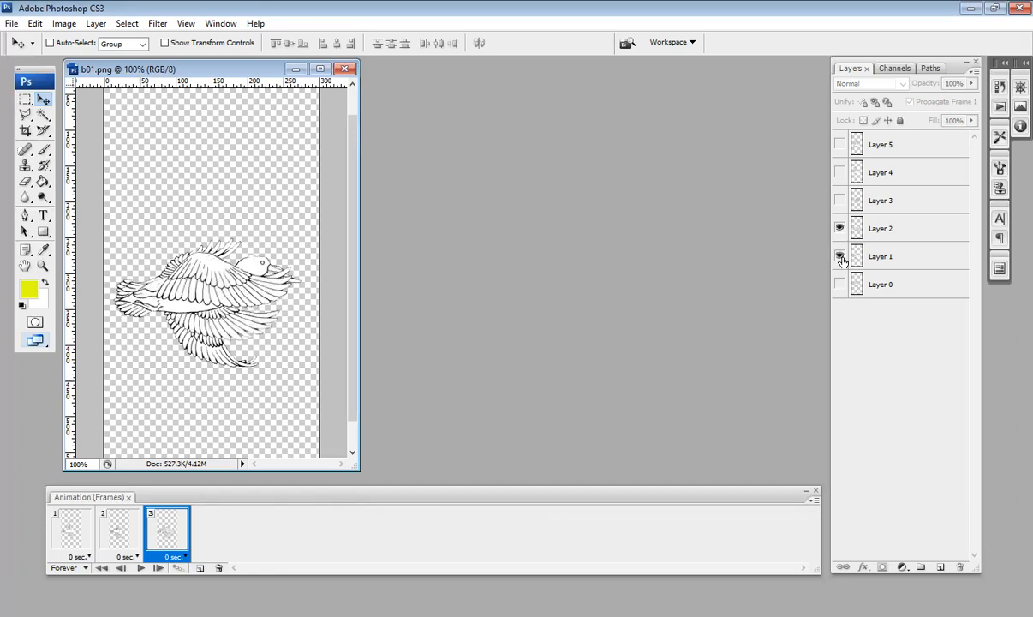
pyautogui.click(840, 256)
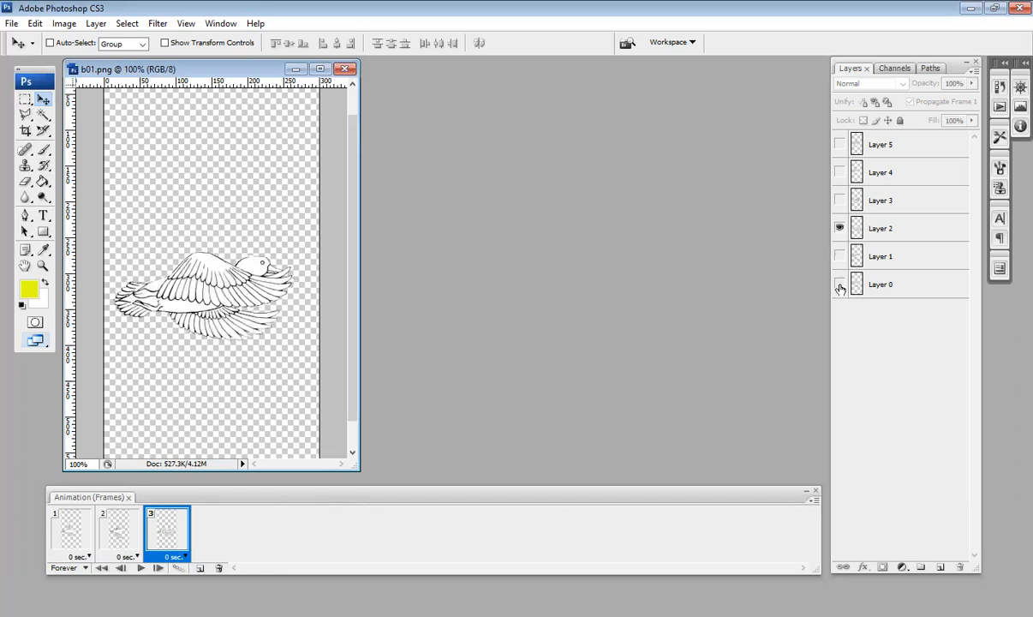
pyautogui.click(200, 570)
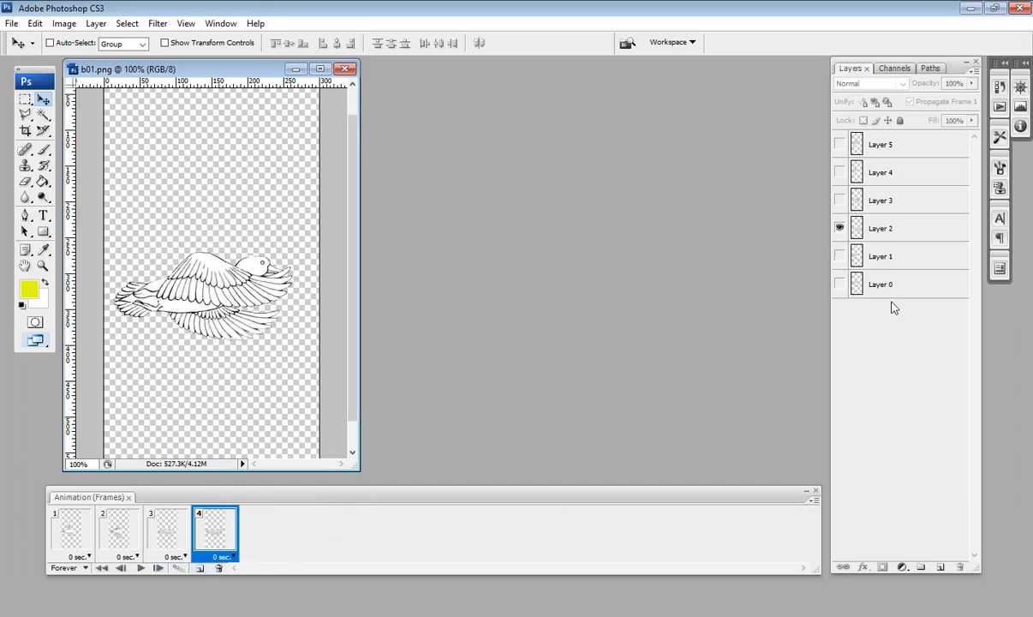
pyautogui.click(840, 201)
pyautogui.click(839, 229)
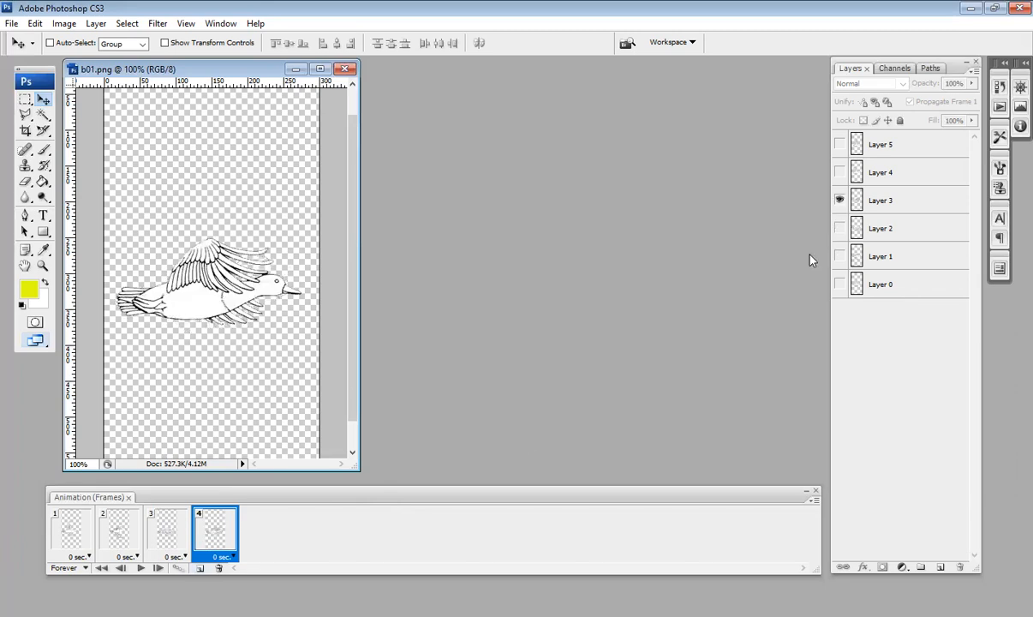
# Step: Add a fifth animation frame showing only Layer 4 and a sixth showing only Layer 5
pyautogui.click(201, 568)
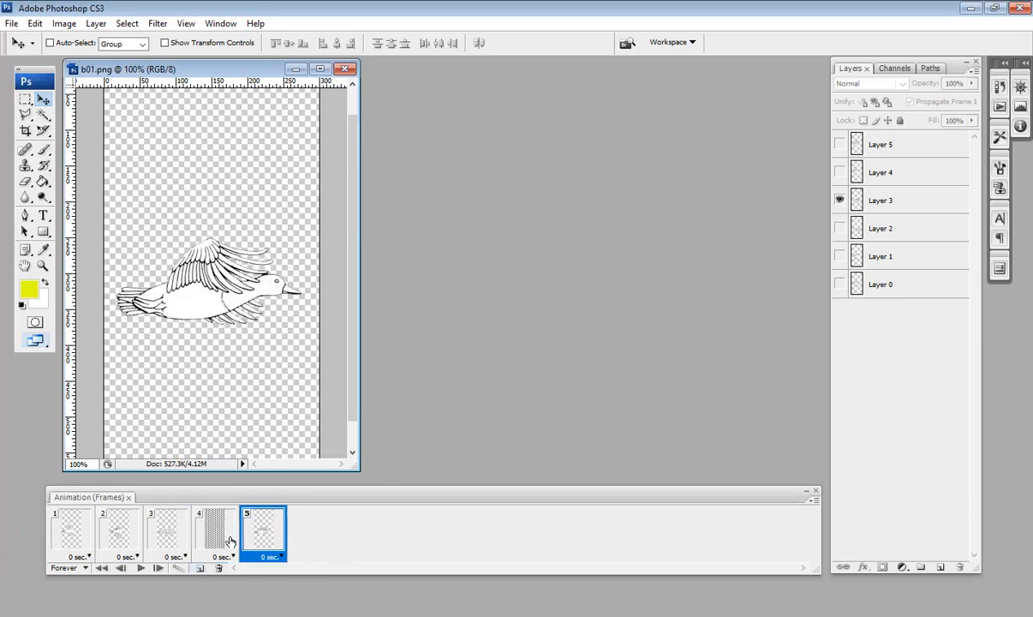
pyautogui.click(839, 172)
pyautogui.click(840, 201)
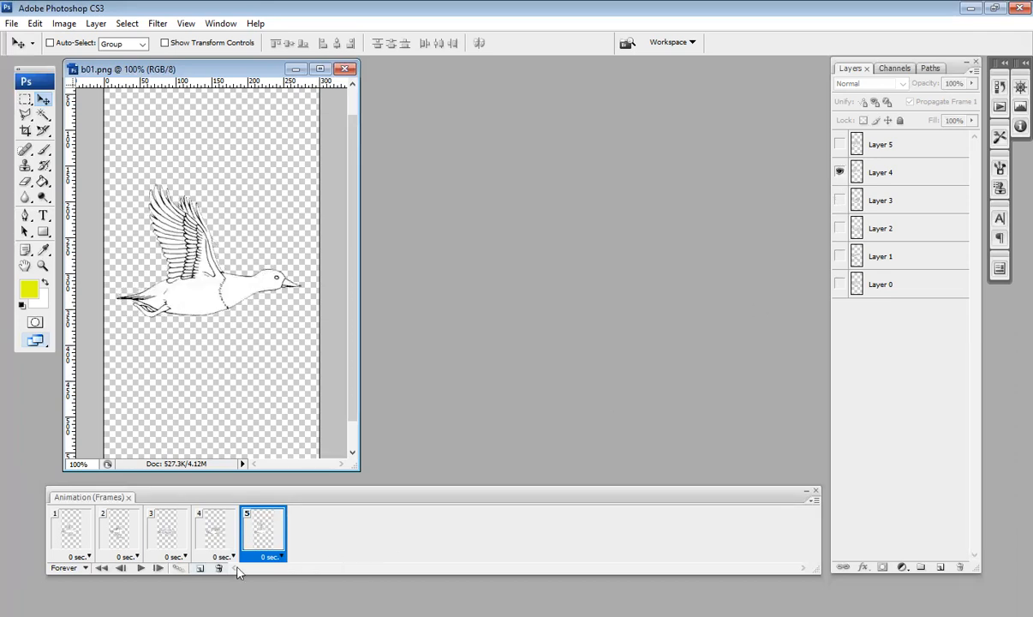
pyautogui.click(199, 568)
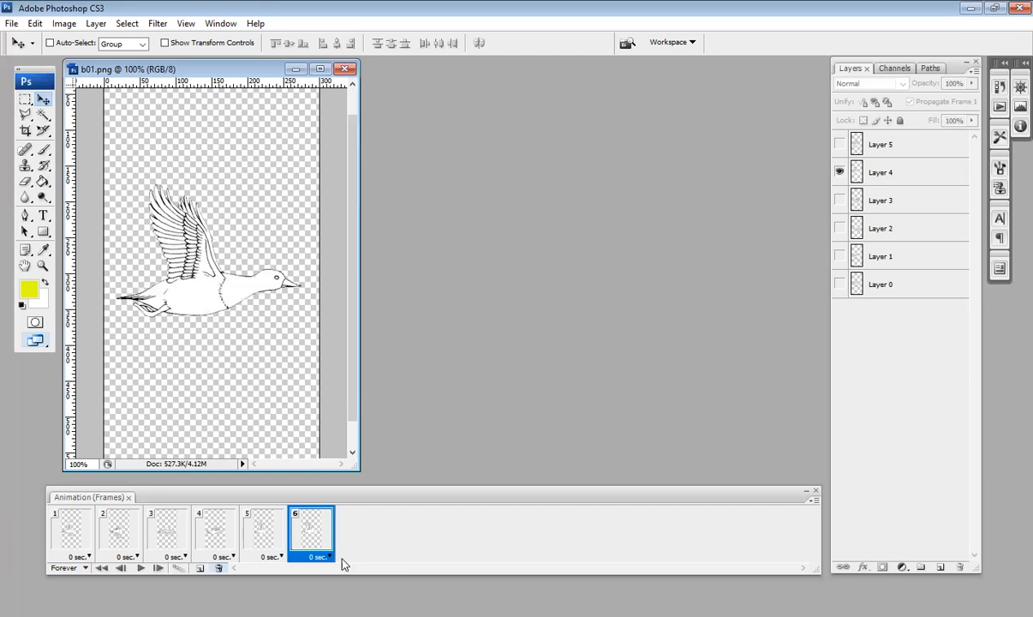
pyautogui.click(840, 144)
pyautogui.click(840, 172)
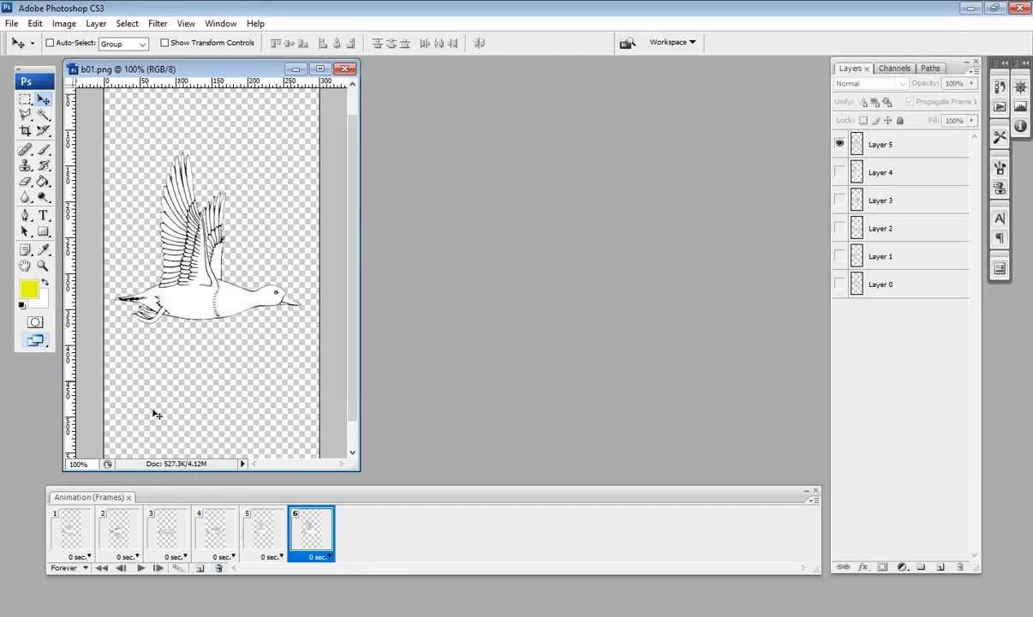
# Step: Step through all six animation frames in order, and play the animation to check the duck's wing movement
pyautogui.click(71, 537)
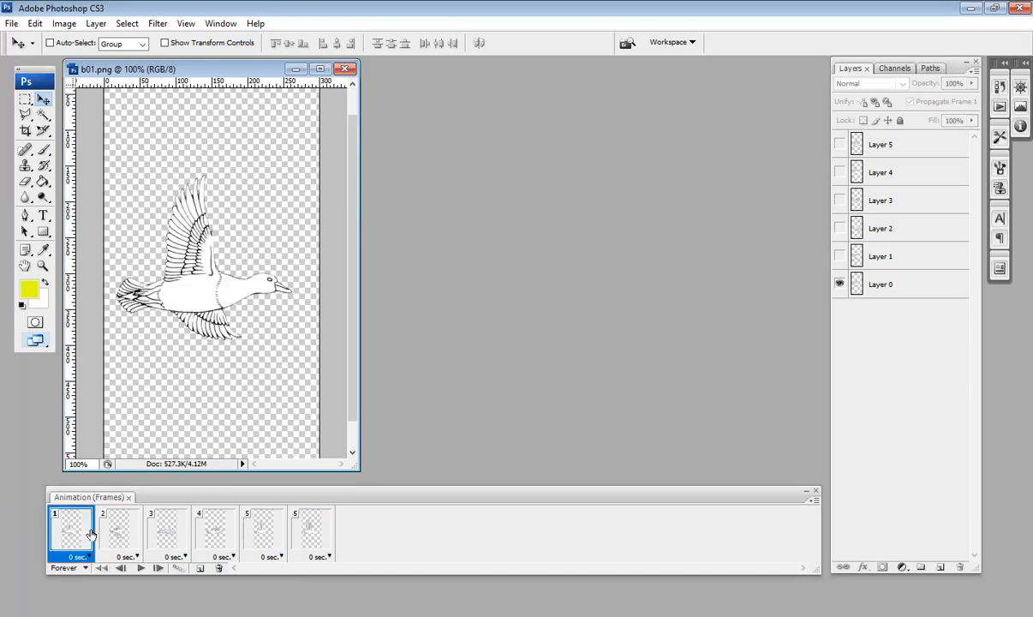
pyautogui.click(120, 532)
pyautogui.click(161, 530)
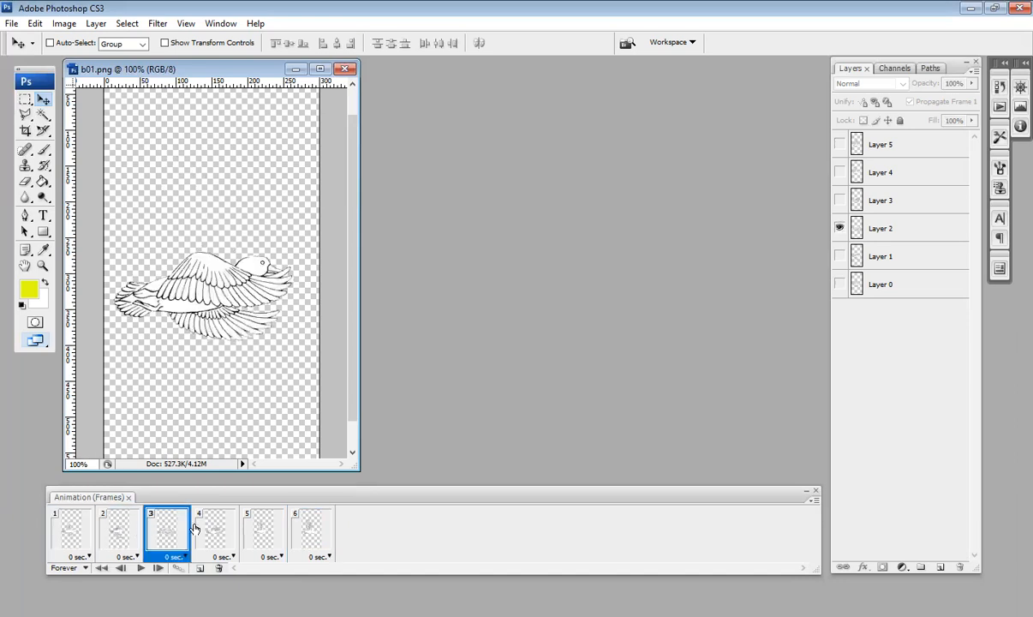
pyautogui.click(210, 529)
pyautogui.click(258, 529)
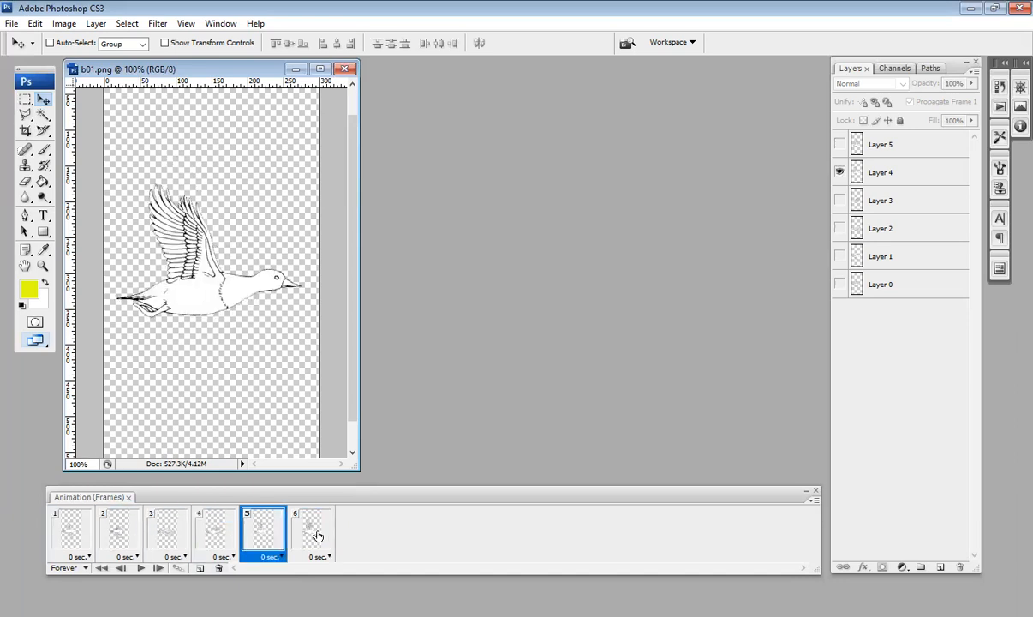
pyautogui.click(314, 533)
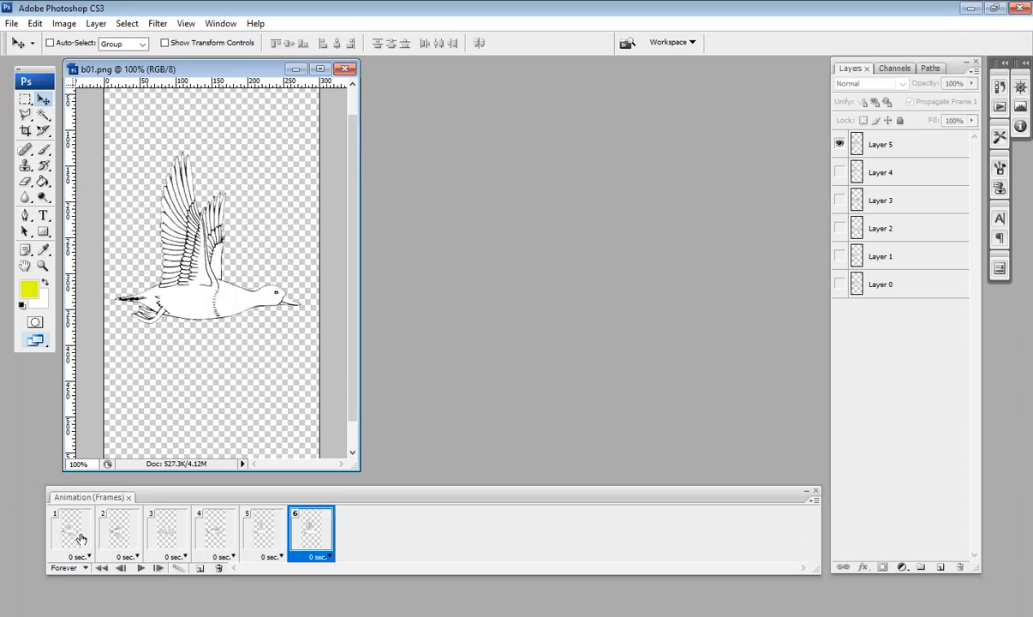
pyautogui.click(139, 569)
pyautogui.click(140, 570)
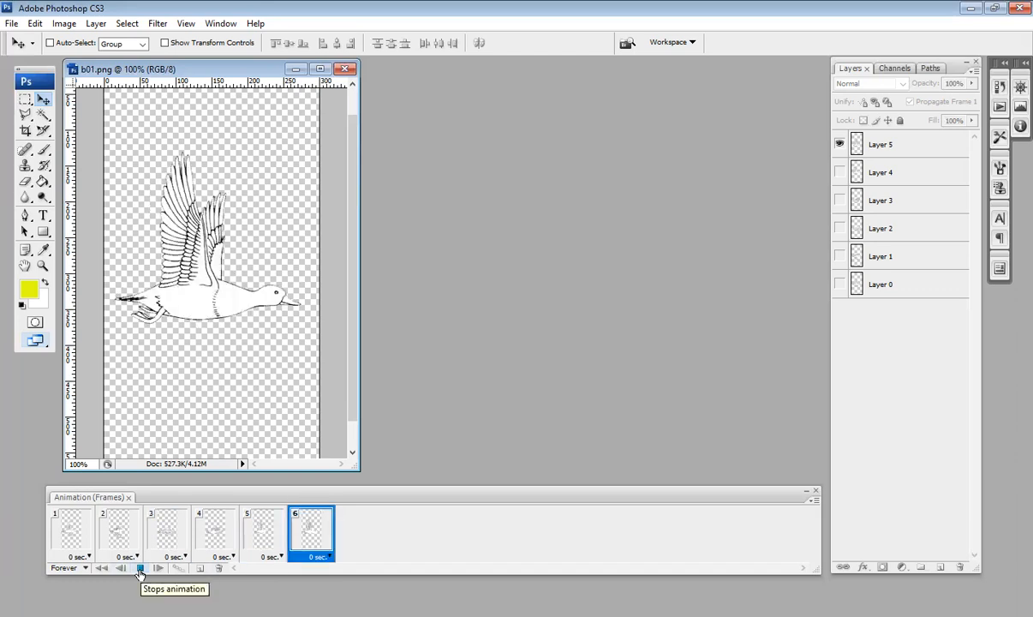
# Step: Set the delay of all six frames to 0.2 seconds and preview the animation
pyautogui.click(70, 521)
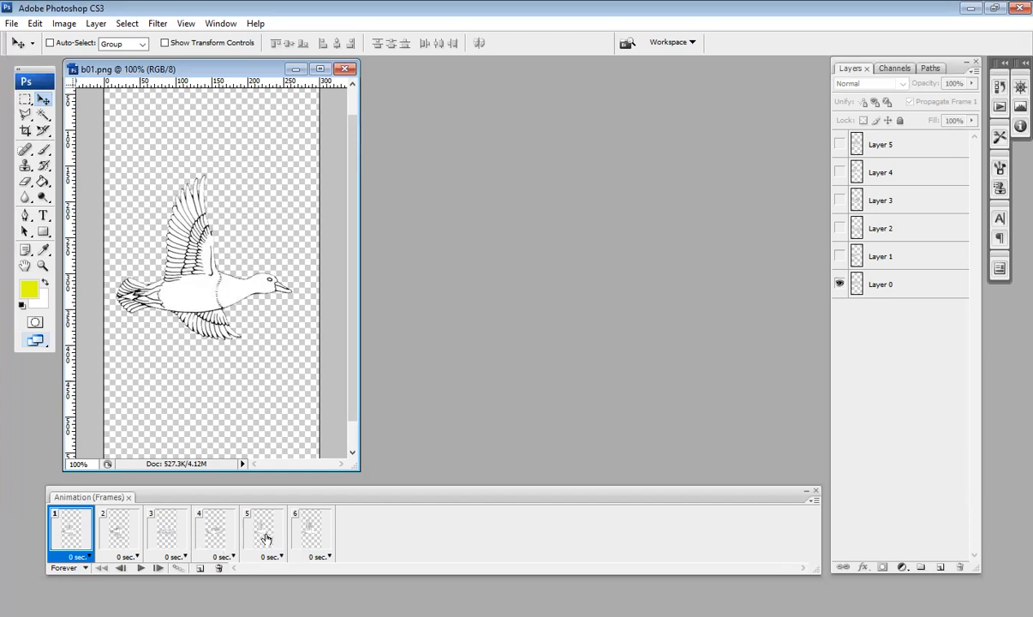
pyautogui.keyDown('shift'); pyautogui.click(297, 530); pyautogui.keyUp('shift')
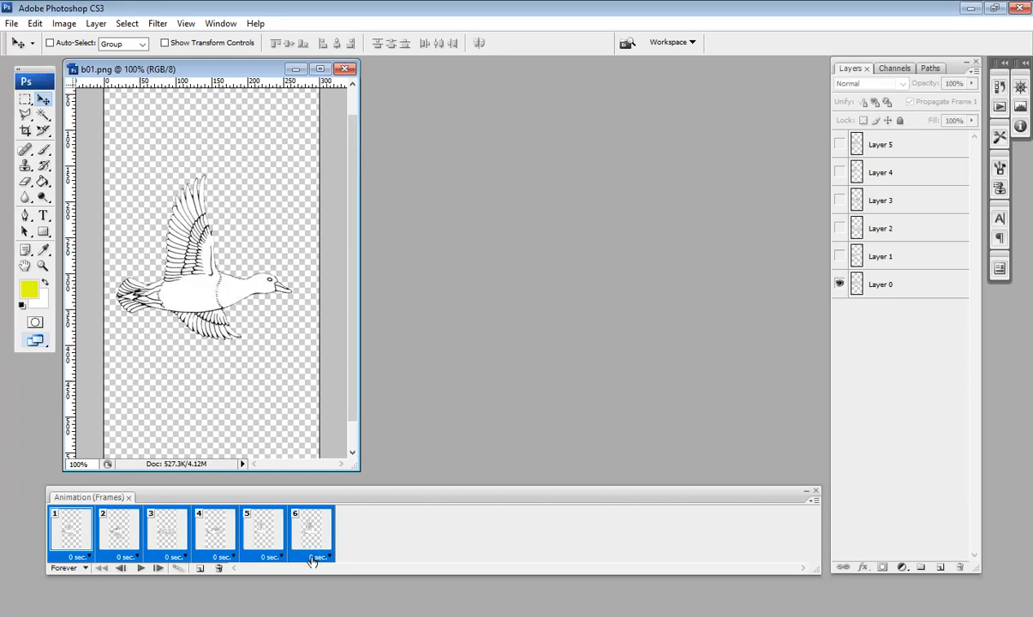
pyautogui.click(312, 558)
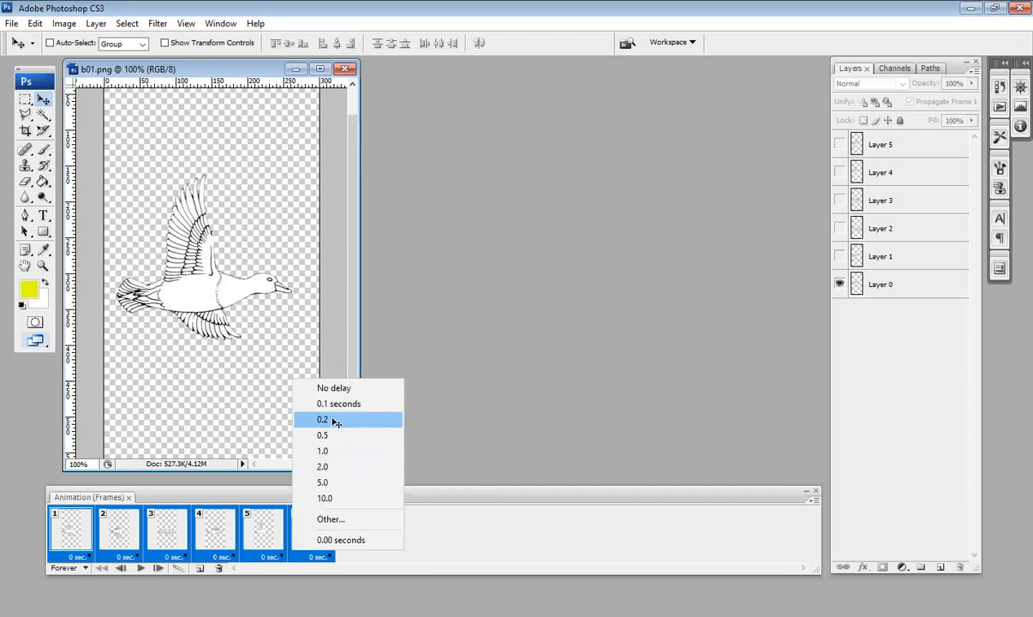
pyautogui.click(334, 422)
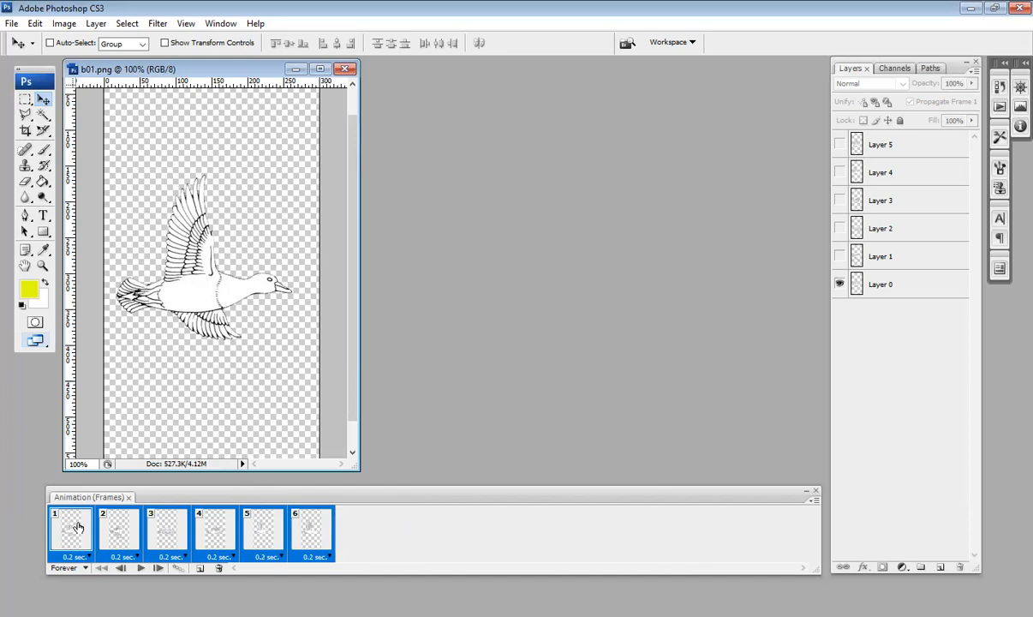
pyautogui.click(141, 569)
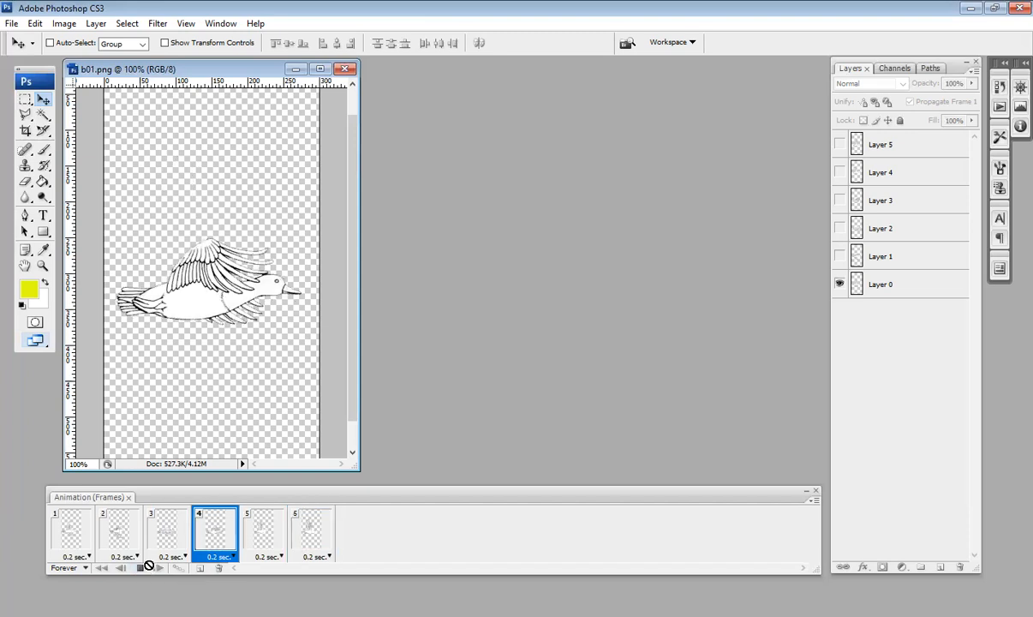
# Step: Set the delay of all six frames to 0.1 seconds, and play the animation briefly before stopping it
pyautogui.click(75, 538)
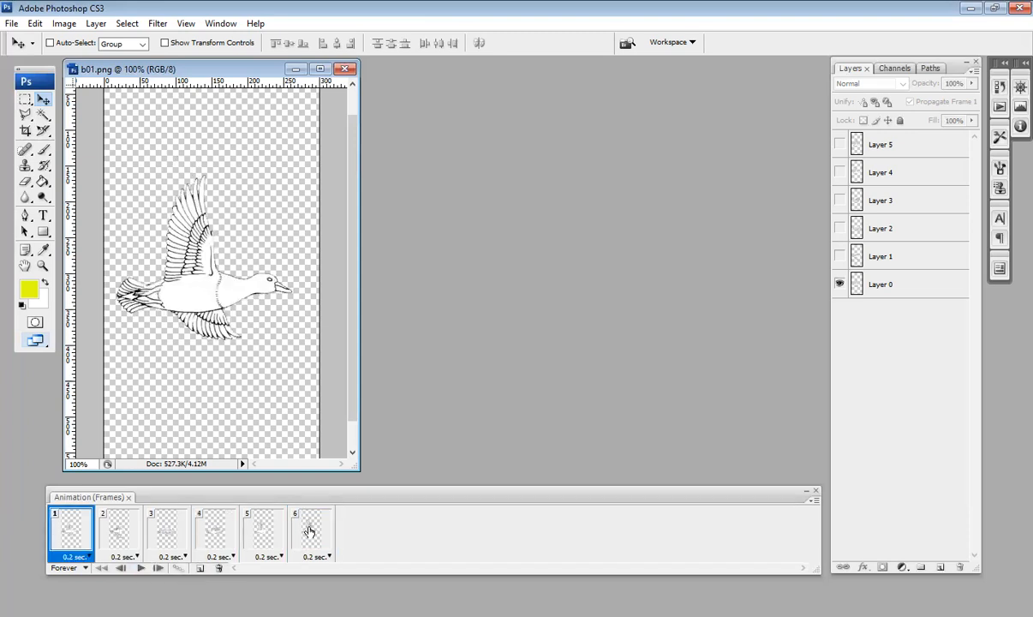
pyautogui.keyDown('shift'); pyautogui.click(306, 549); pyautogui.keyUp('shift')
pyautogui.click(315, 557)
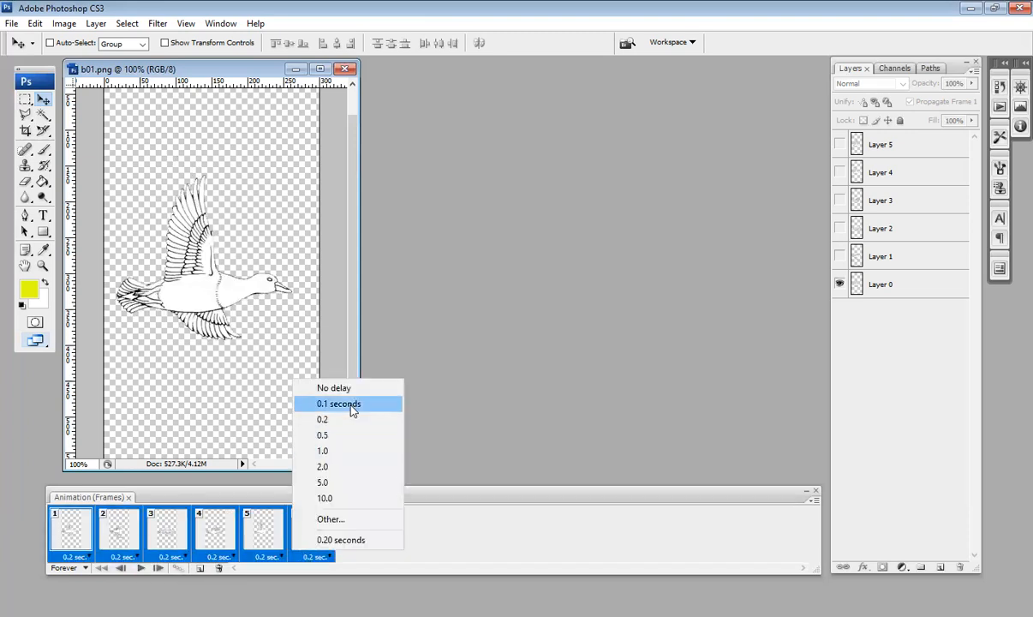
pyautogui.click(352, 407)
pyautogui.click(140, 569)
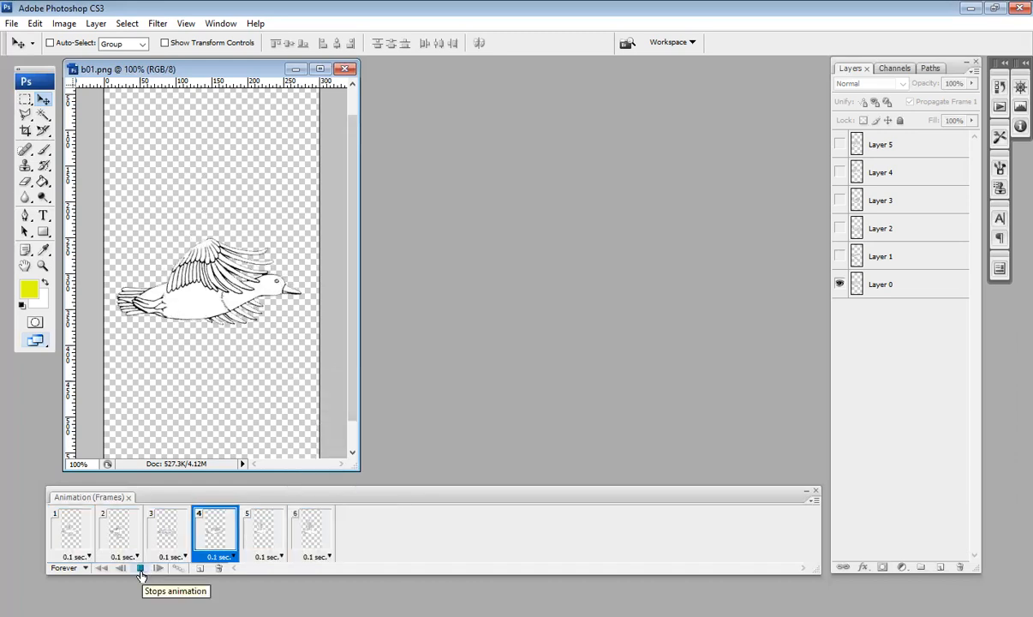
pyautogui.click(141, 569)
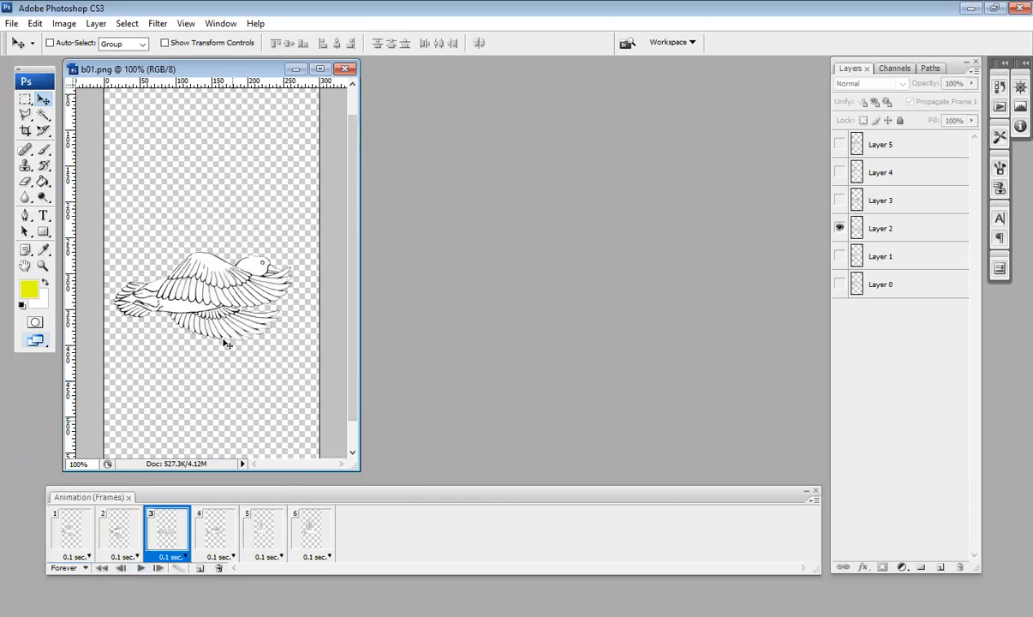
# Step: Return to frame 1 and add a new empty layer directly above Layer 0
pyautogui.click(309, 522)
pyautogui.click(74, 519)
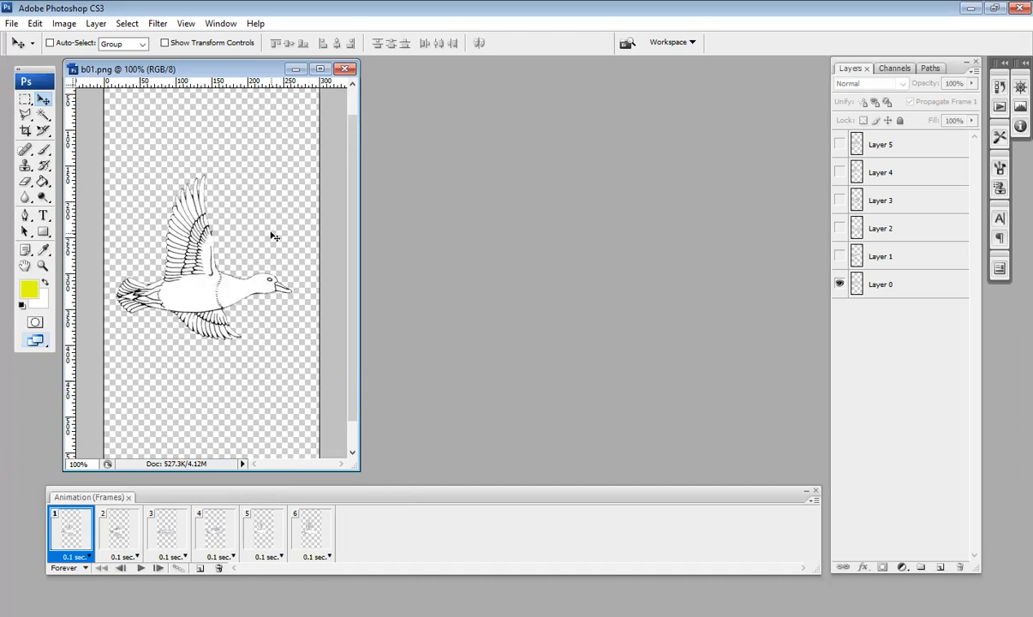
pyautogui.click(896, 295)
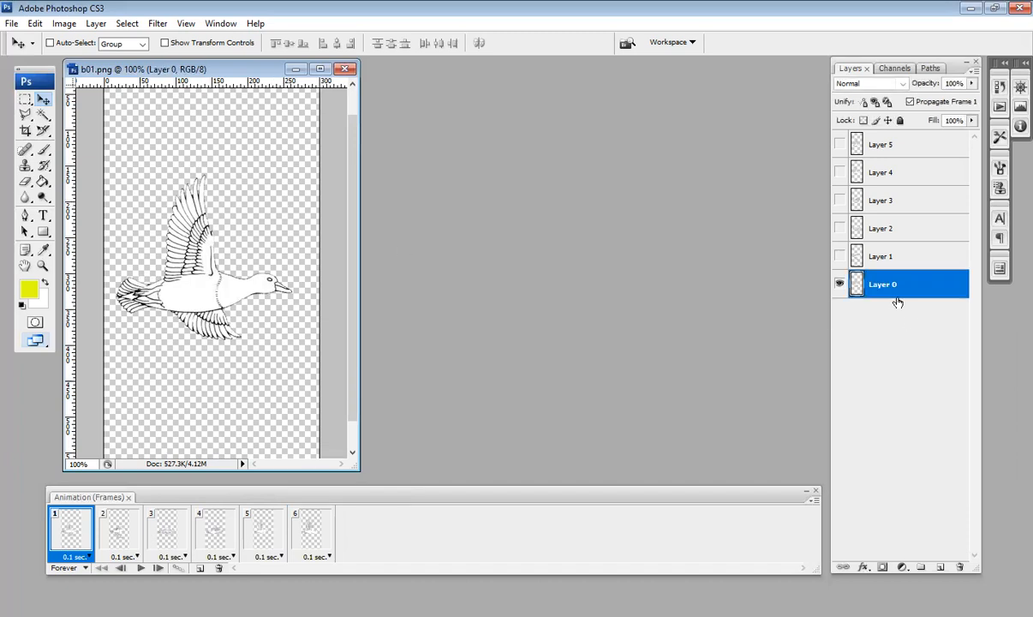
pyautogui.click(940, 568)
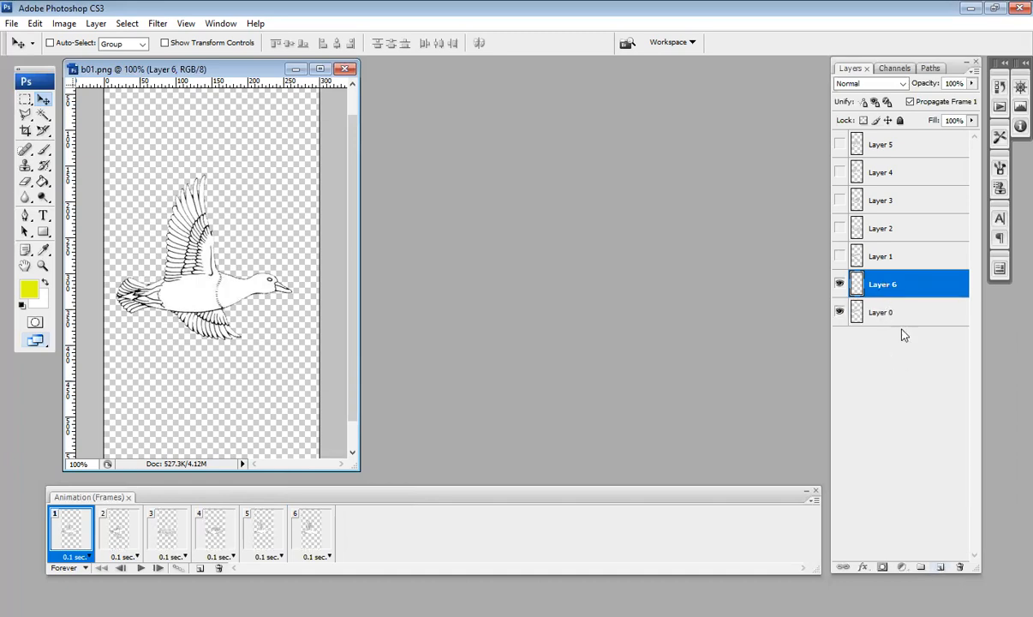
# Step: Move the new empty layer below Layer 0 and rename it awan
pyautogui.moveTo(899, 285); pyautogui.dragTo(903, 330)
pyautogui.doubleClick(882, 313)
pyautogui.write('awan')
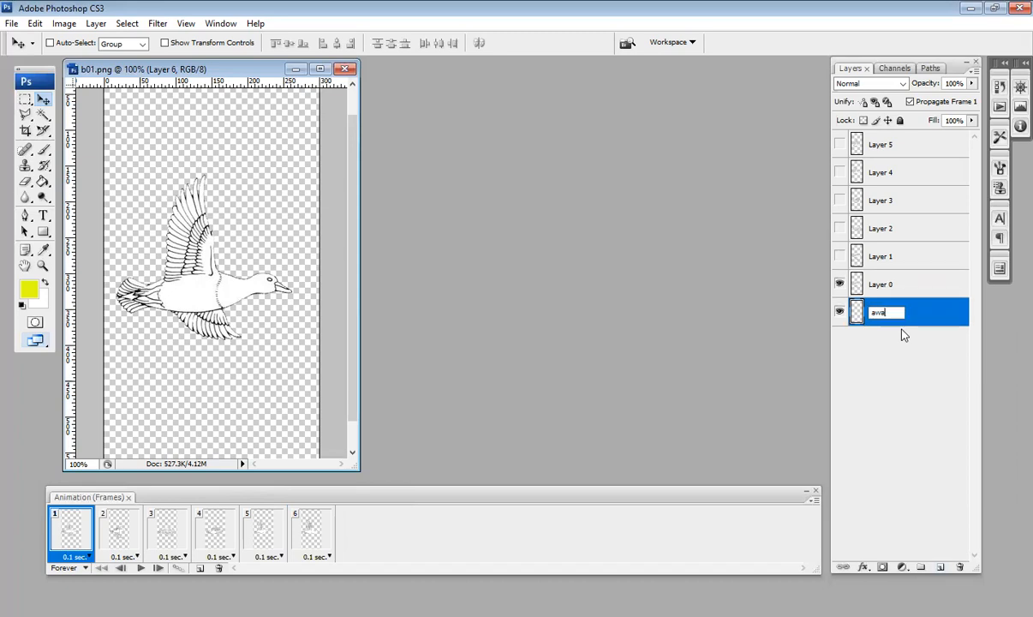
pyautogui.press('Return')
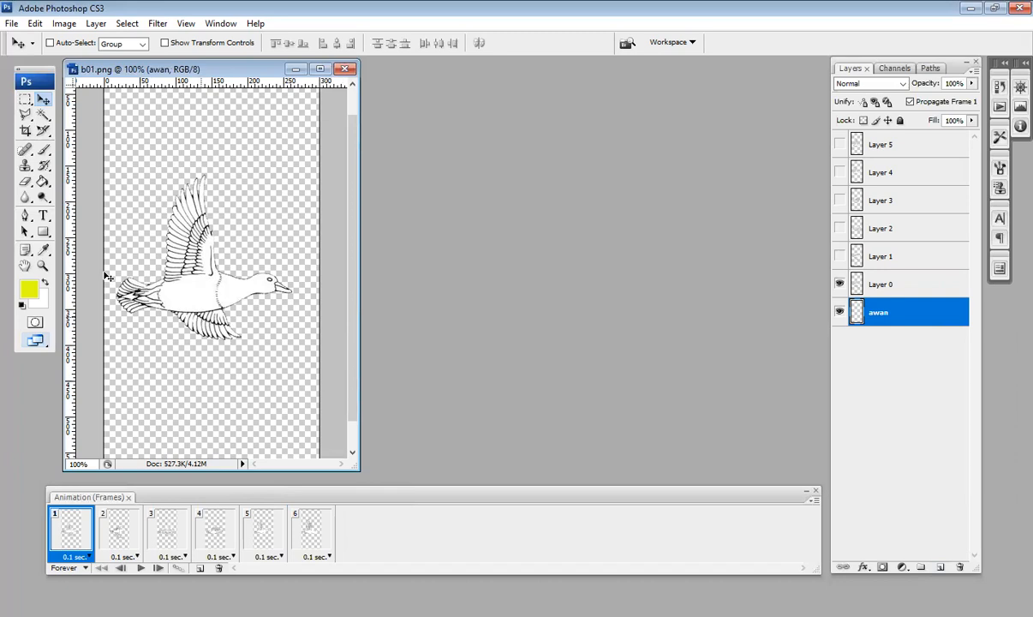
# Step: Switch to the Gradient tool and set the gradient's starting color stop to a blue from the PANTONE solid coated library
pyautogui.click(46, 181)
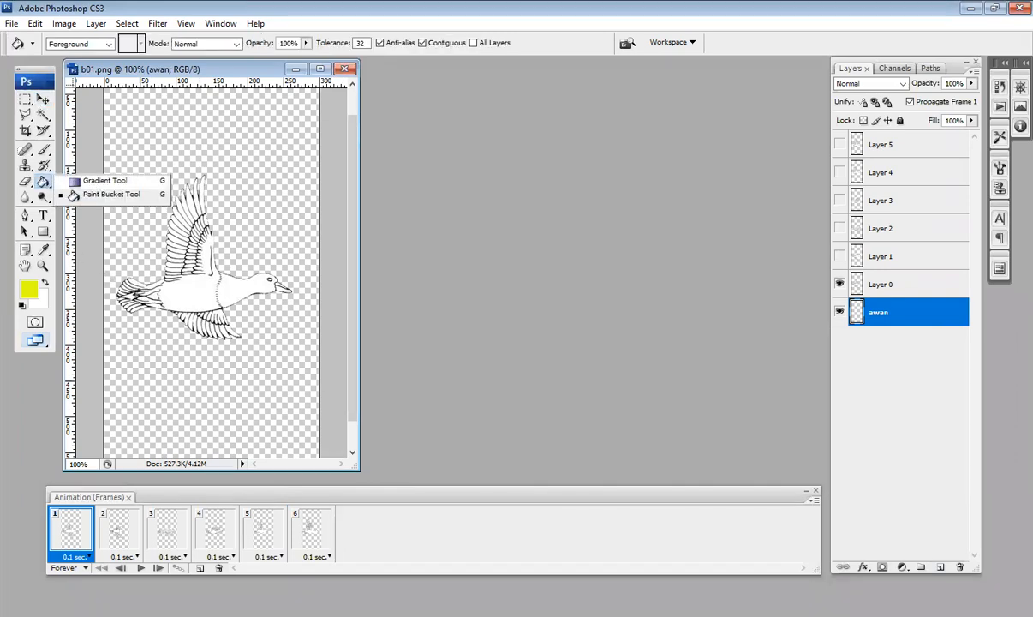
pyautogui.click(104, 181)
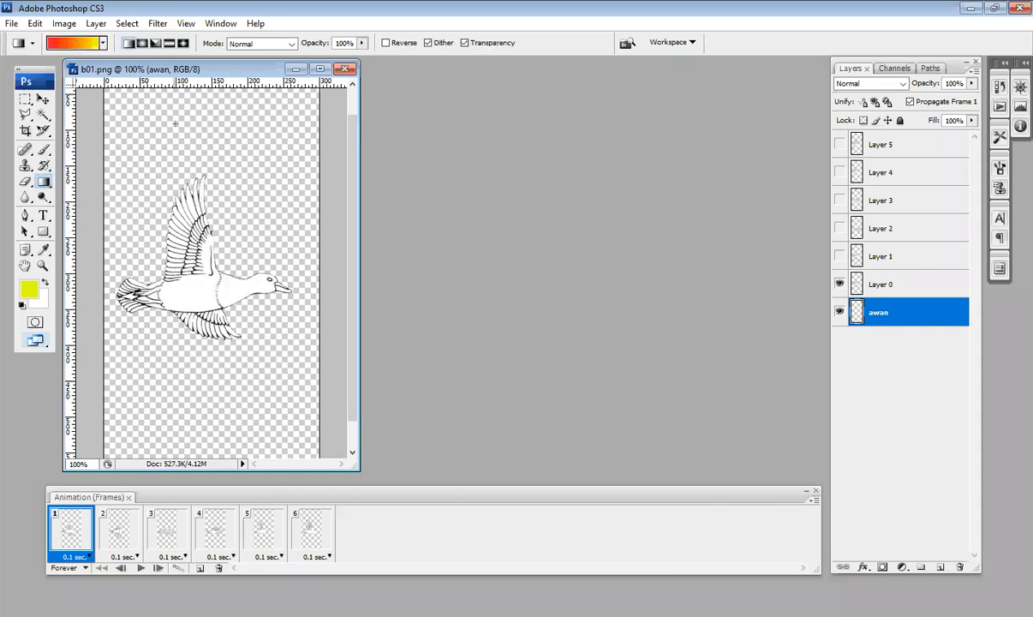
pyautogui.click(72, 47)
pyautogui.click(384, 338)
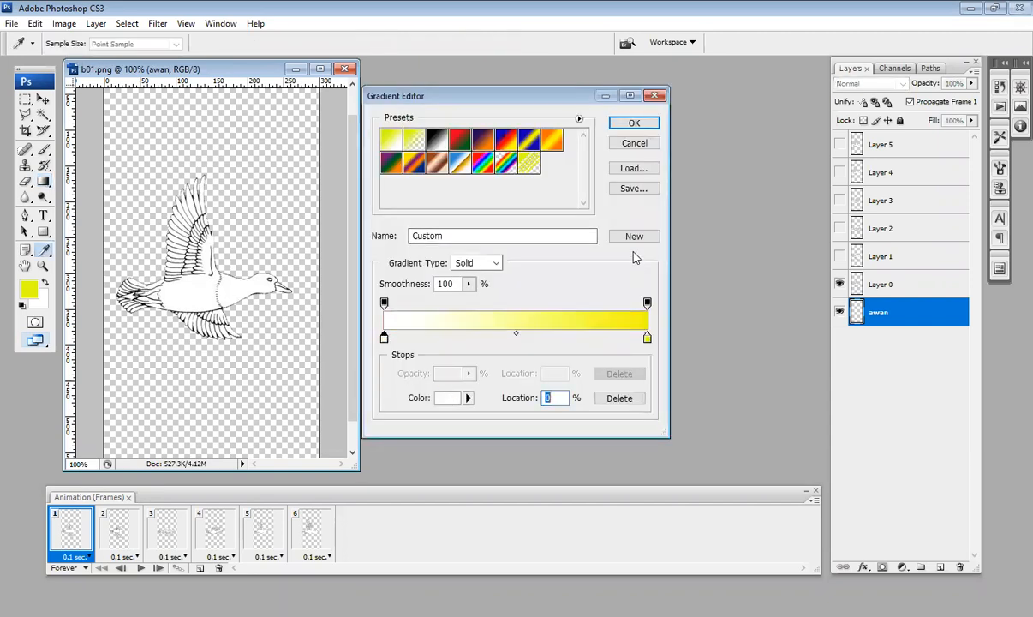
pyautogui.click(447, 398)
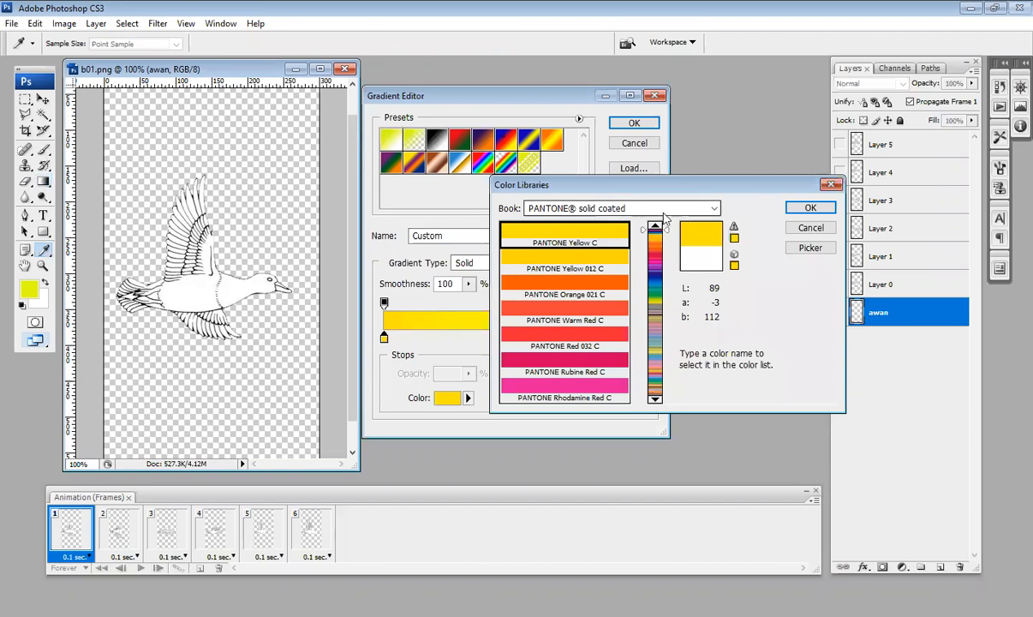
pyautogui.click(655, 277)
pyautogui.click(540, 283)
pyautogui.click(808, 209)
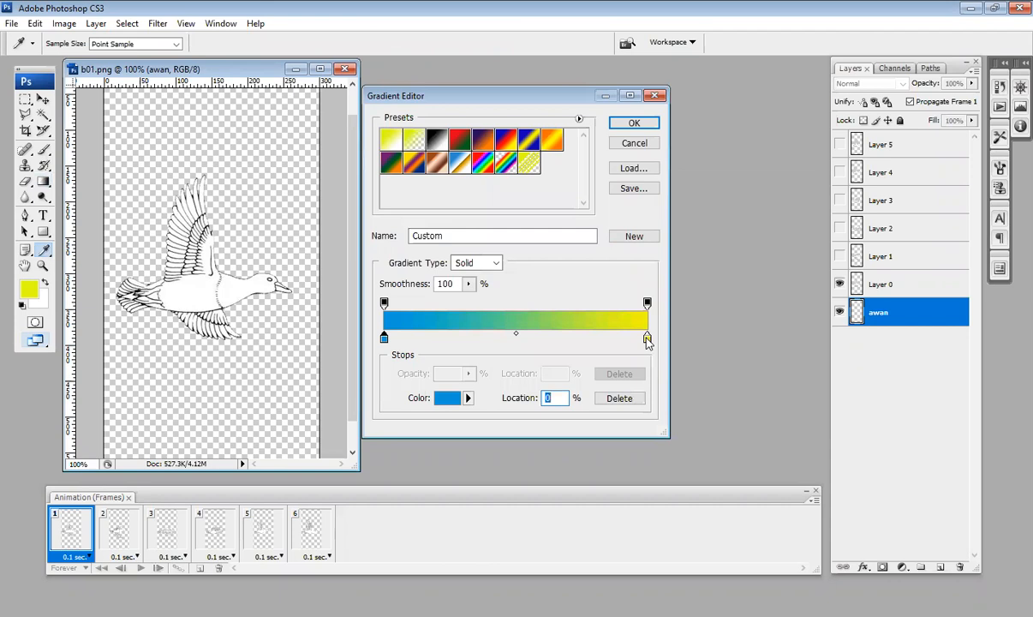
# Step: Set the gradient's end color stop to white (ffffff) and accept the edited gradient
pyautogui.click(647, 339)
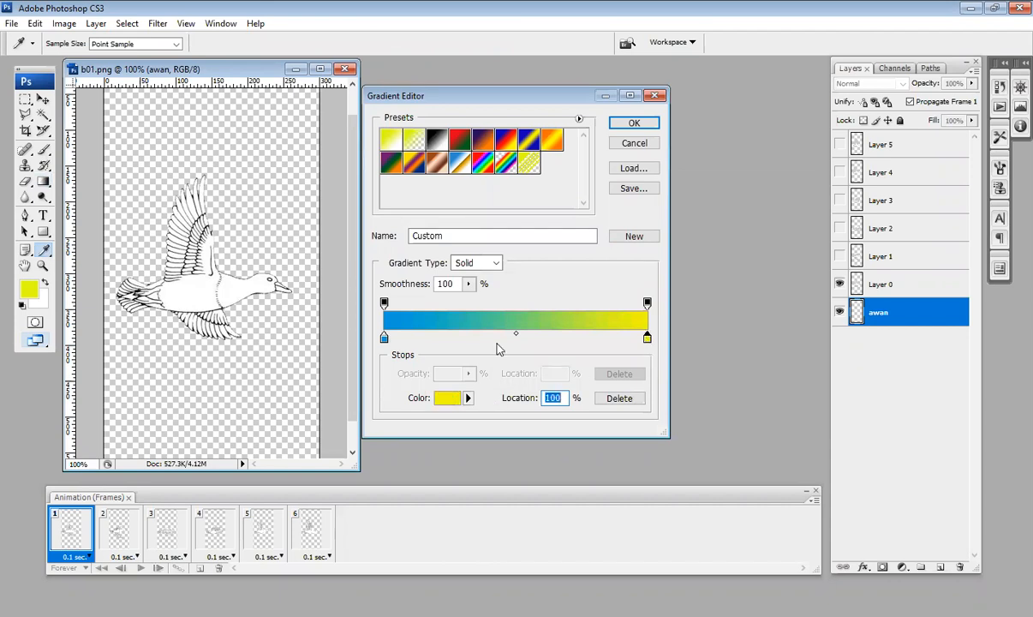
pyautogui.click(446, 398)
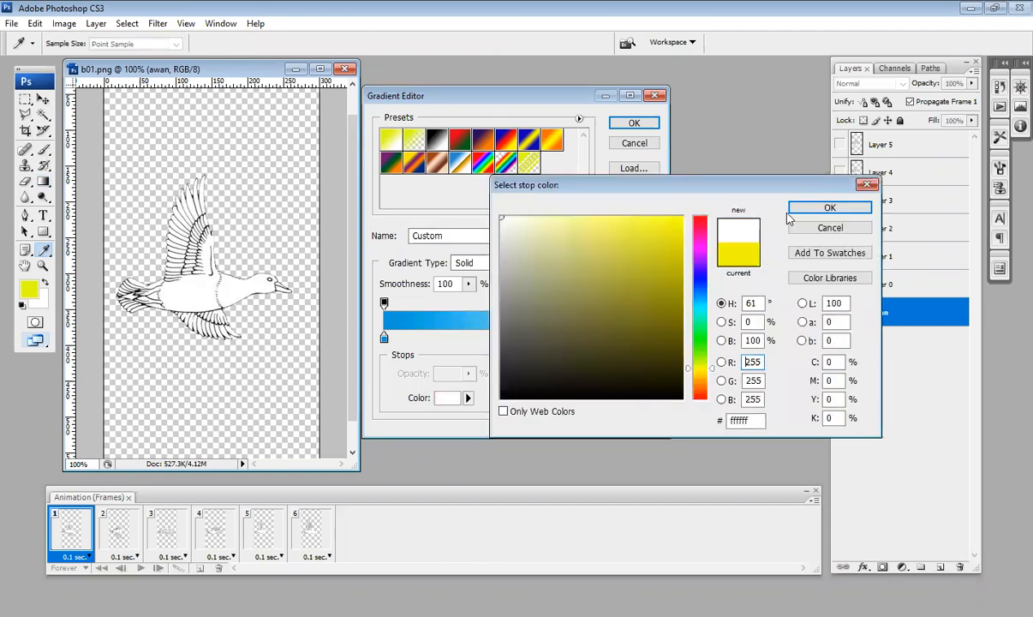
pyautogui.click(810, 210)
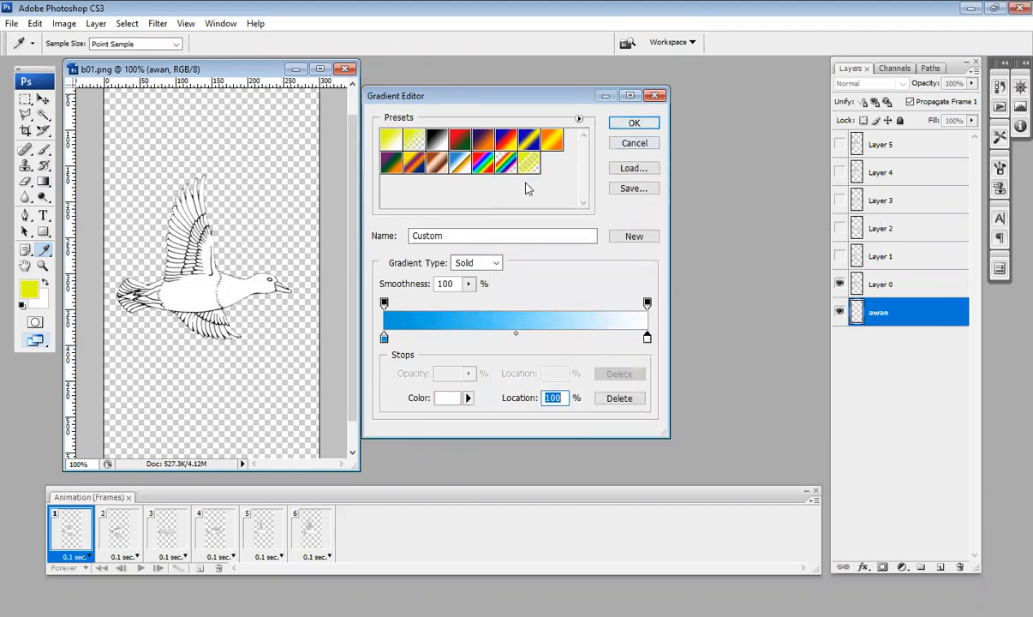
pyautogui.press('Return')
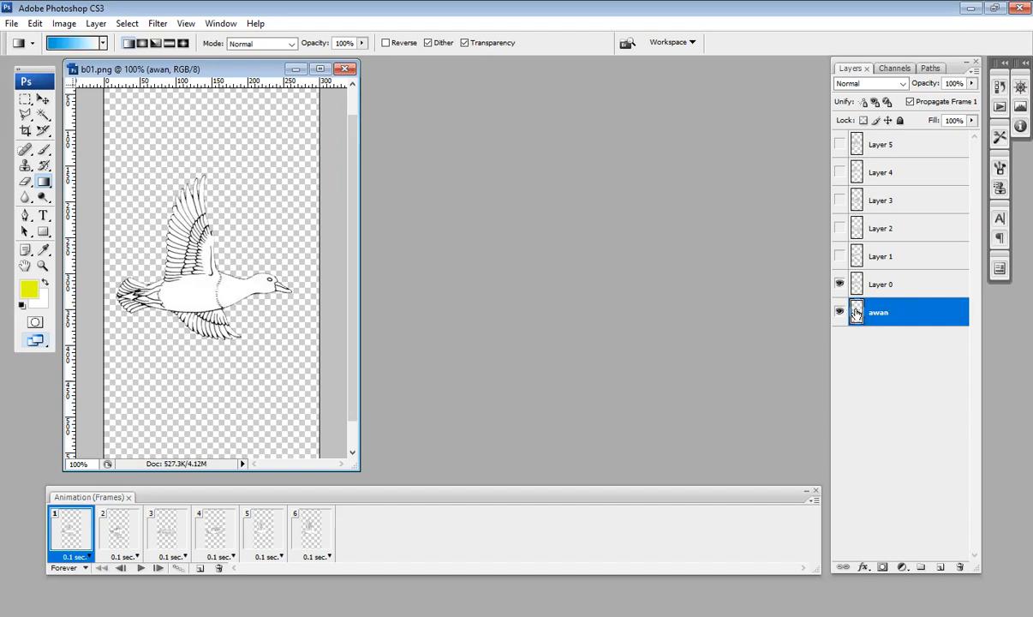
# Step: Fill the awan layer with the blue-to-white linear gradient, running vertically from near the canvas top down to near its bottom
pyautogui.click(882, 288)
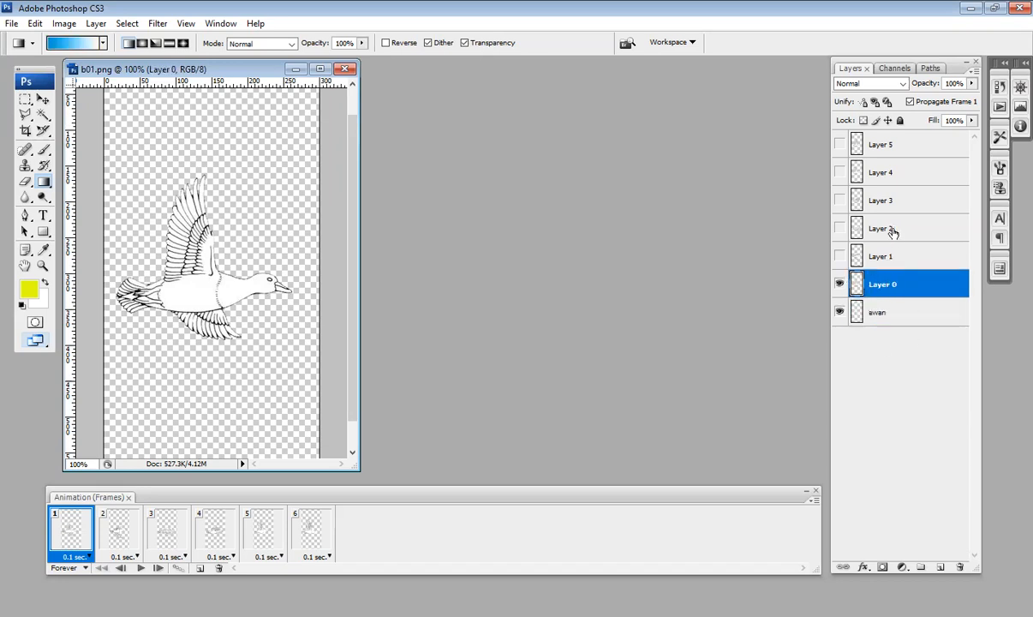
pyautogui.click(886, 230)
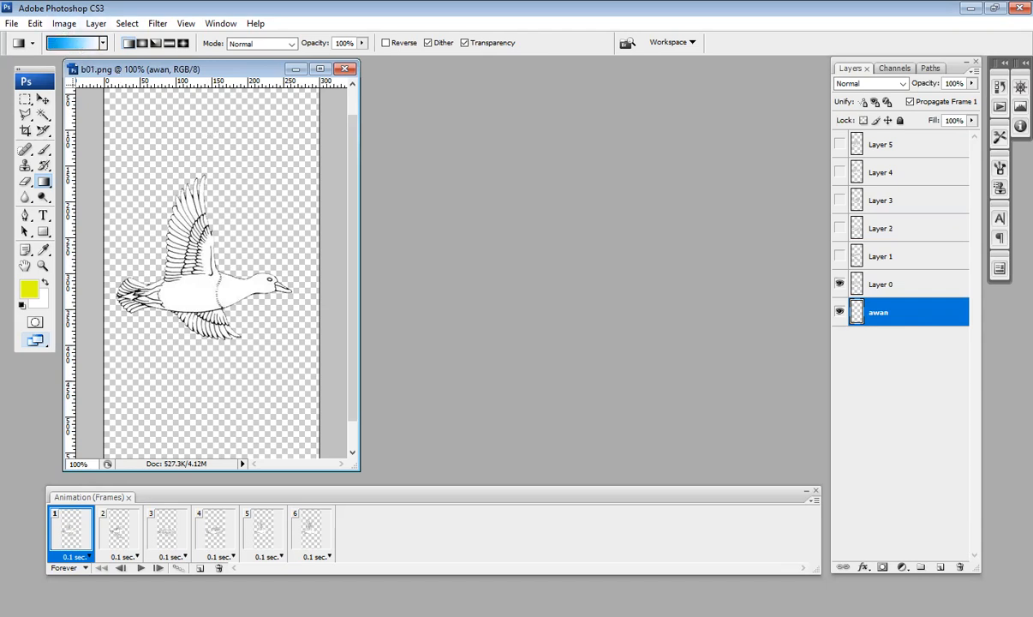
pyautogui.moveTo(209, 136); pyautogui.dragTo(209, 421)
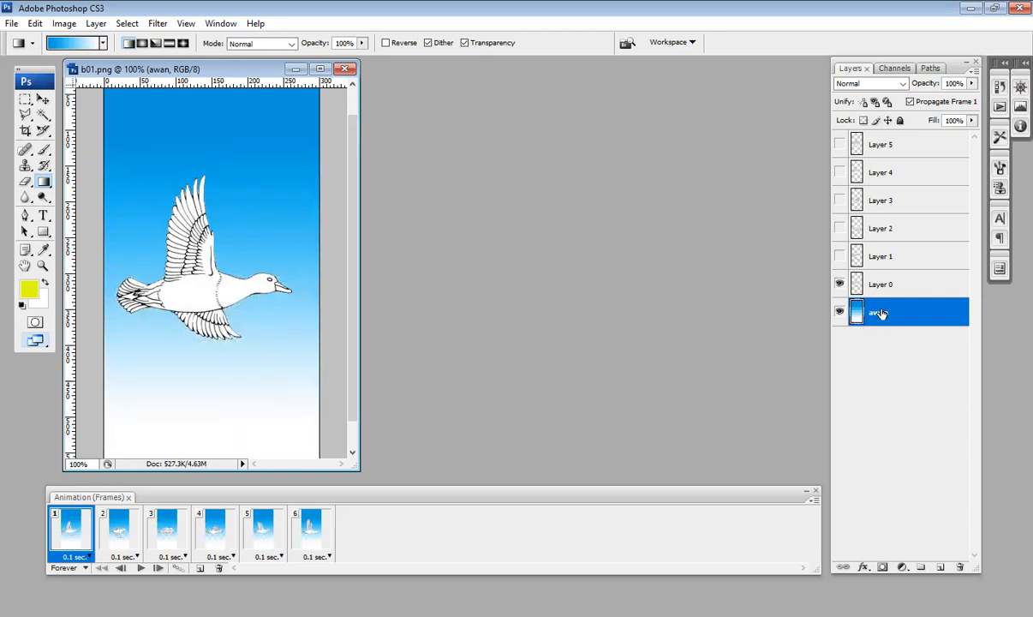
# Step: Check the sky background across the animation frames, and play the animation briefly before stopping it
pyautogui.click(123, 526)
pyautogui.click(167, 526)
pyautogui.click(216, 526)
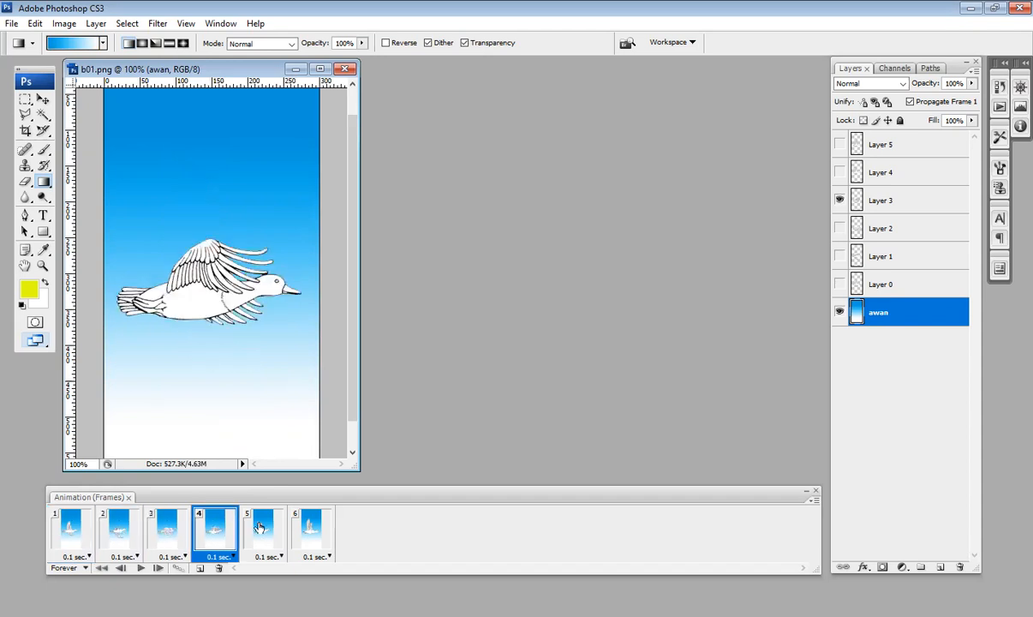
pyautogui.click(310, 526)
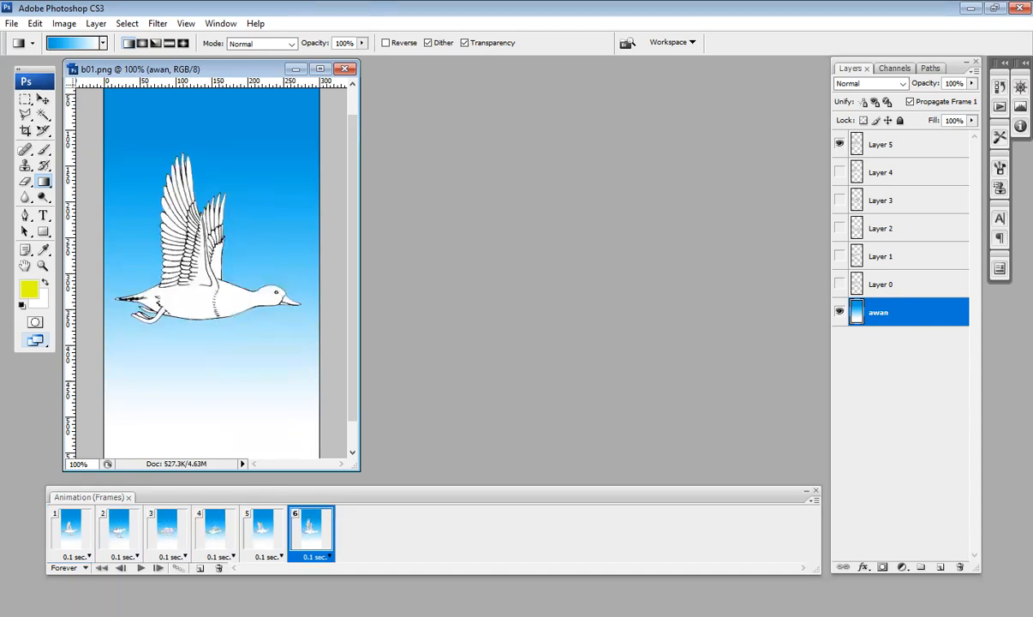
pyautogui.click(141, 568)
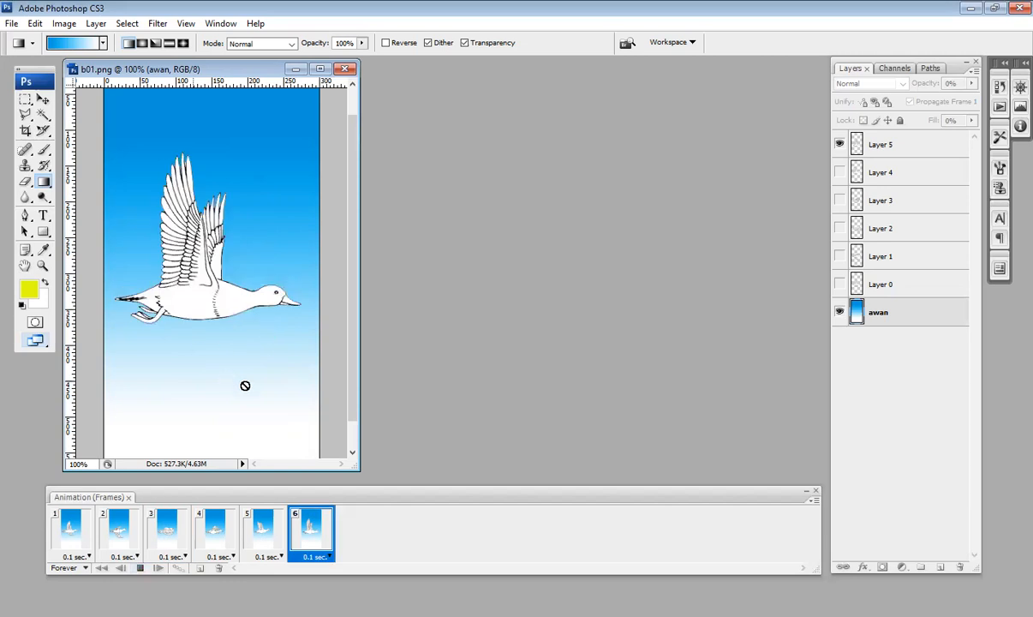
pyautogui.click(142, 569)
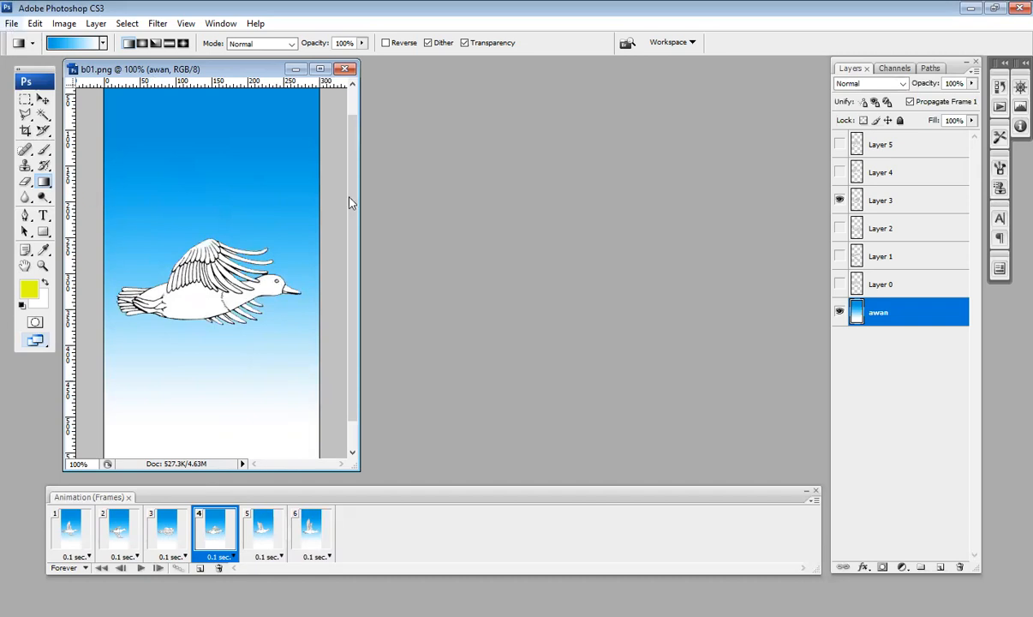
# Step: Save the document in the bahan_ajar folder as a layered Photoshop file named animasi_belibis
pyautogui.hotkey('ctrl', 'shift', 's')
pyautogui.click(599, 90)
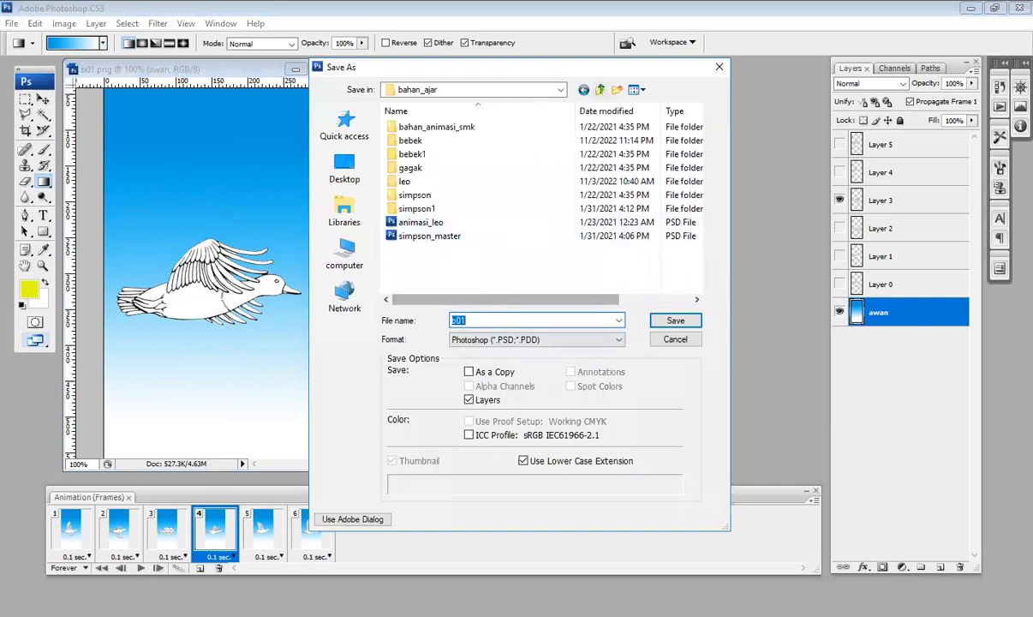
pyautogui.write('anim')
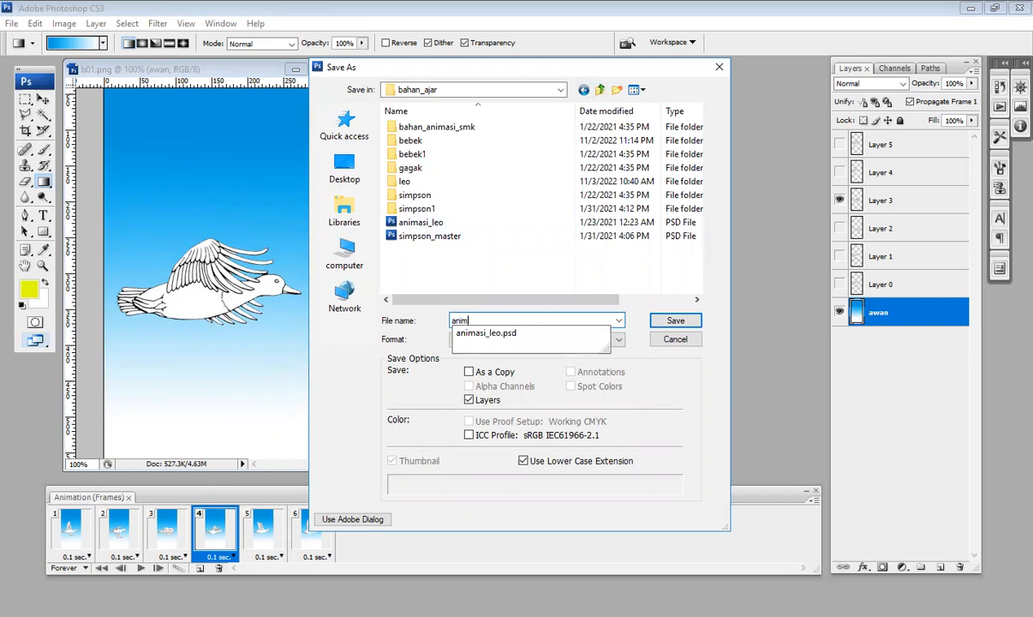
pyautogui.write('asi_belibis')
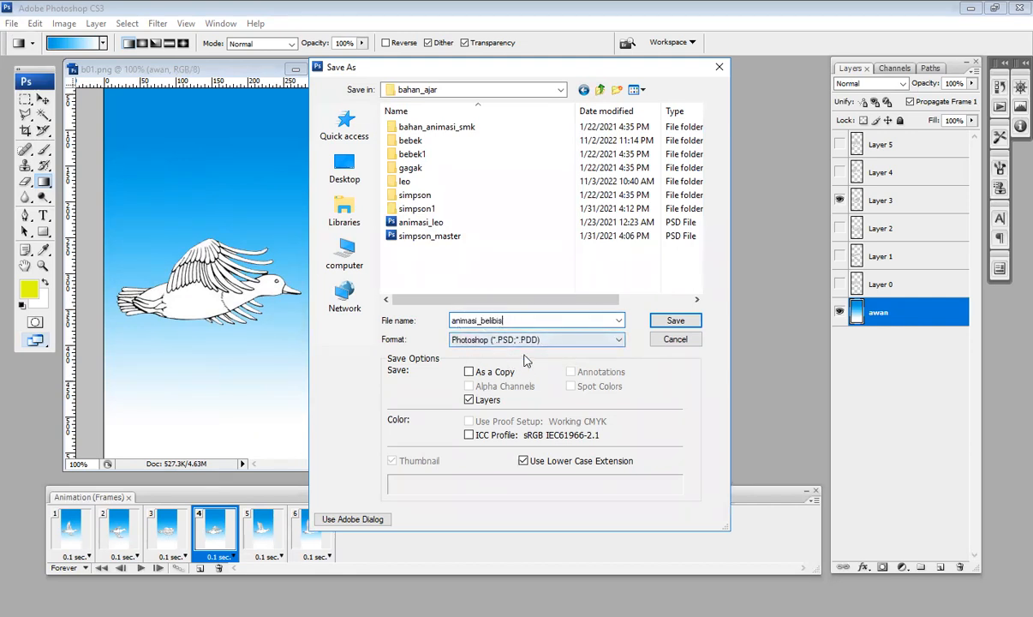
pyautogui.click(676, 320)
pyautogui.click(676, 203)
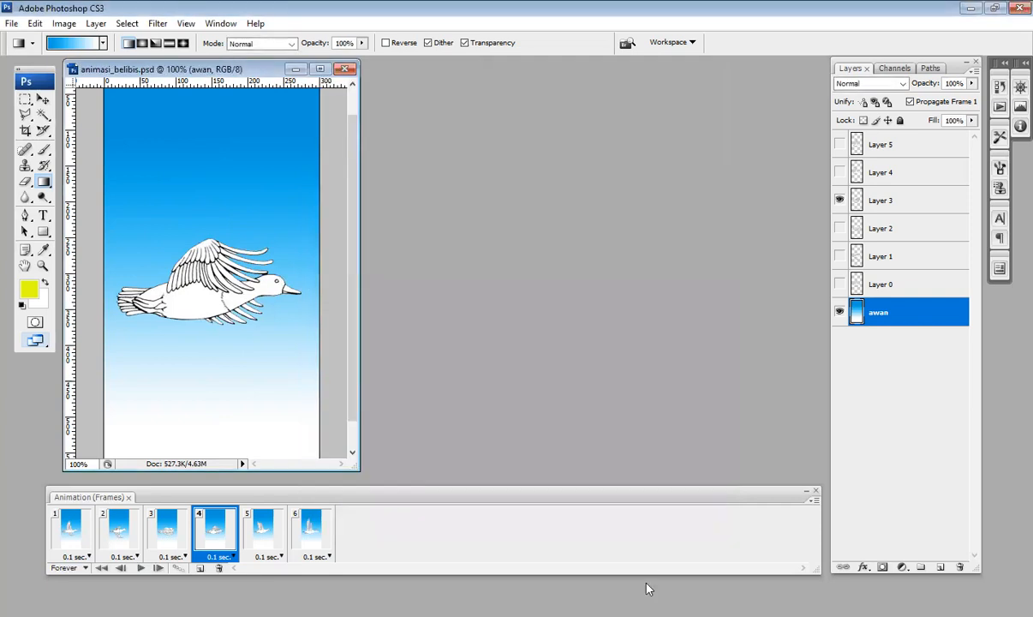
# Step: Export the animation with Save for Web & Devices as animasi_belibis, type Images Only (*.gif), in the 000_aaa_dektop folder
pyautogui.click(12, 24)
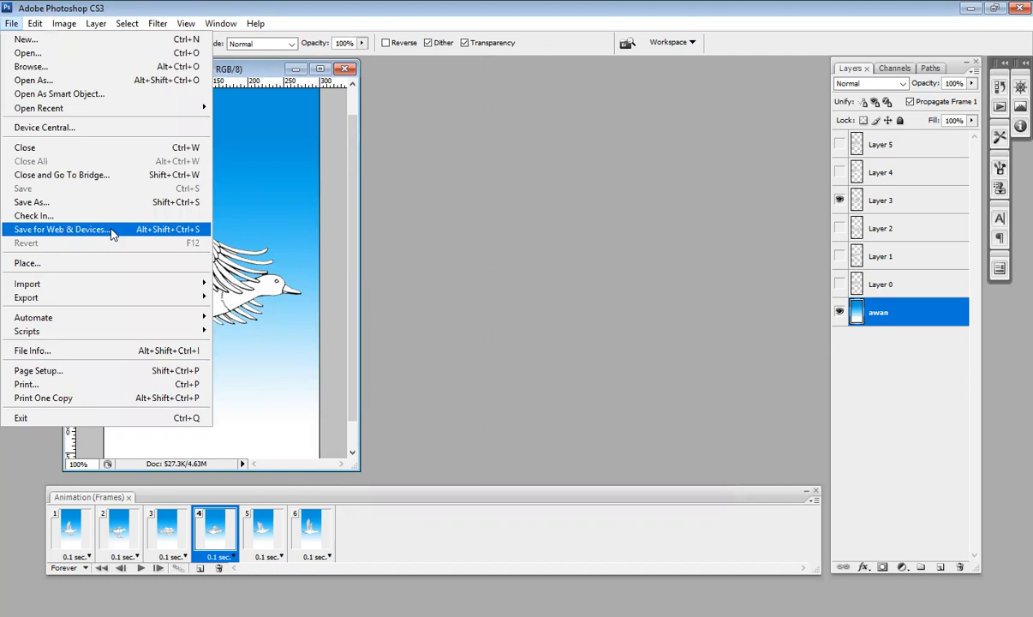
pyautogui.click(112, 229)
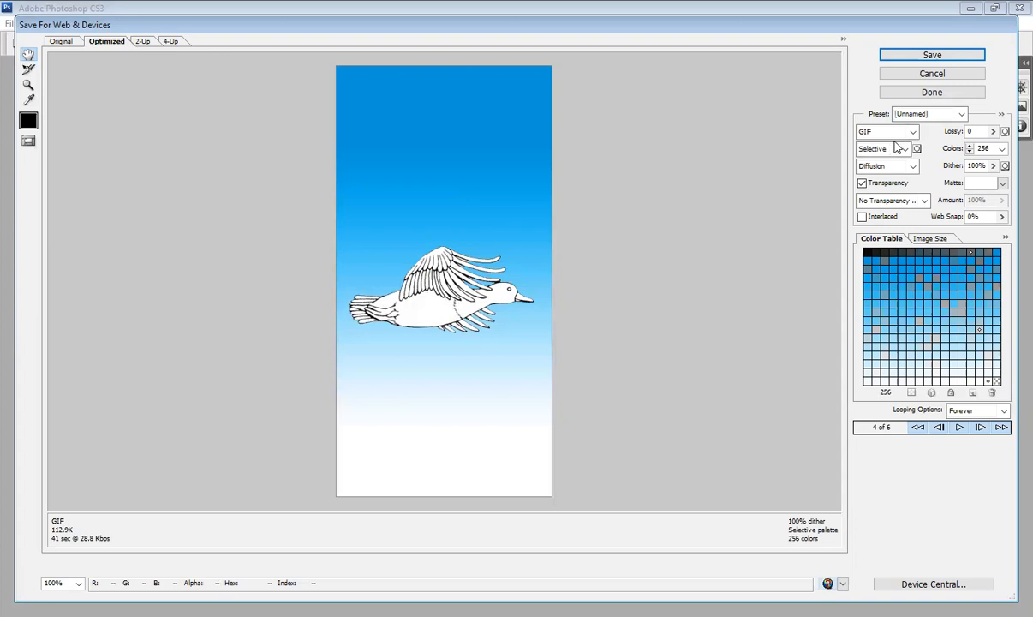
pyautogui.click(904, 56)
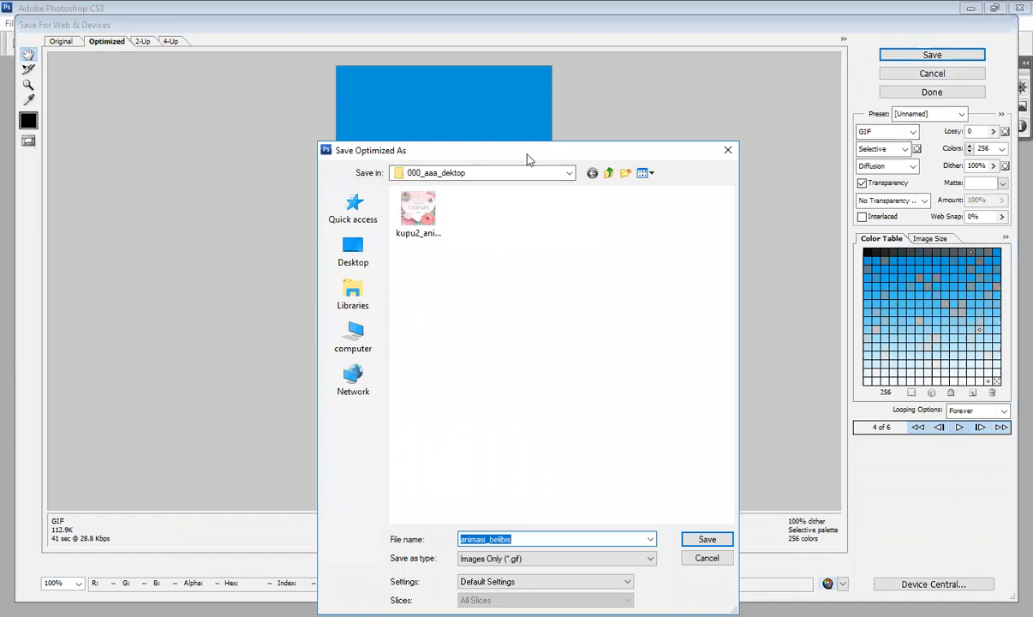
pyautogui.moveTo(529, 159); pyautogui.dragTo(526, 104)
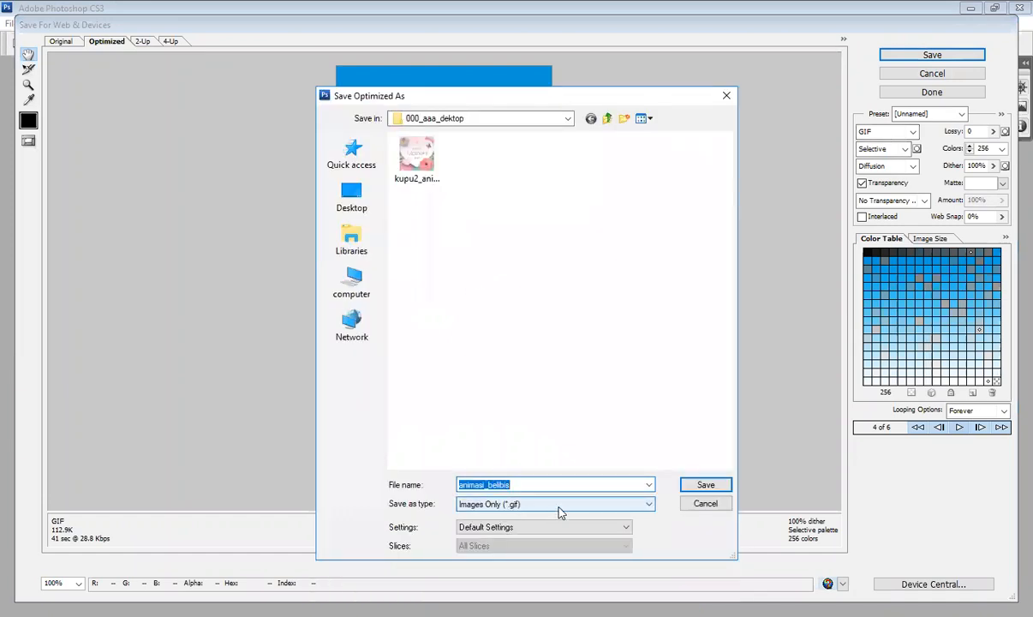
pyautogui.click(563, 505)
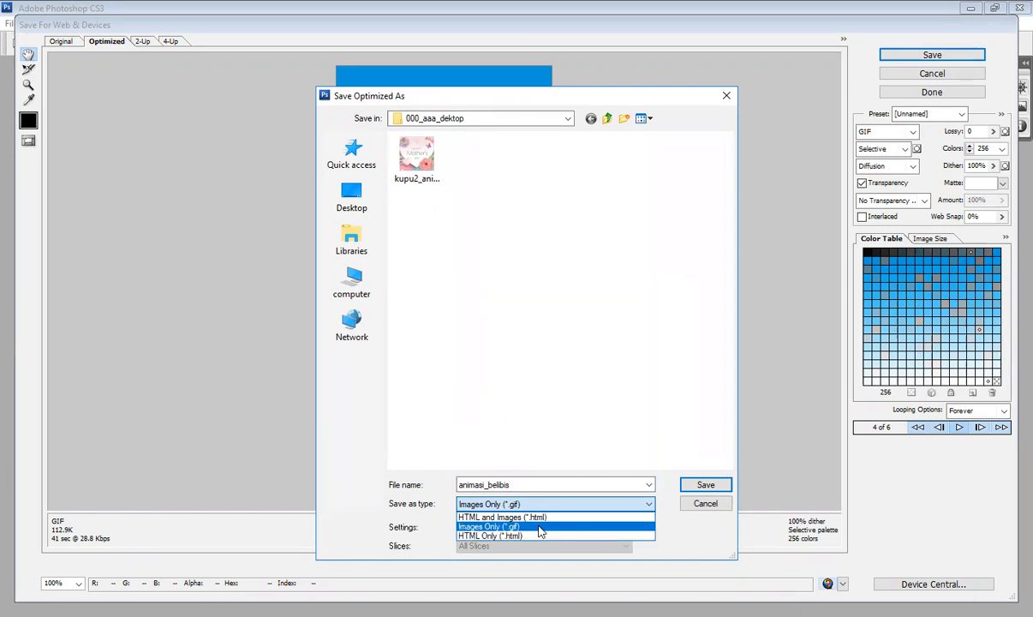
pyautogui.click(539, 530)
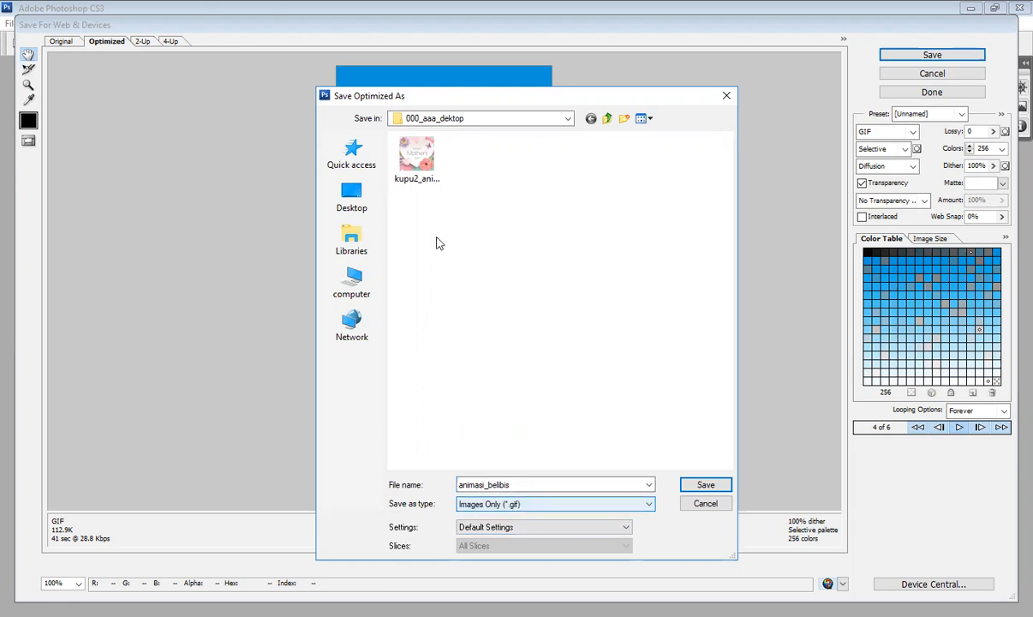
pyautogui.click(712, 485)
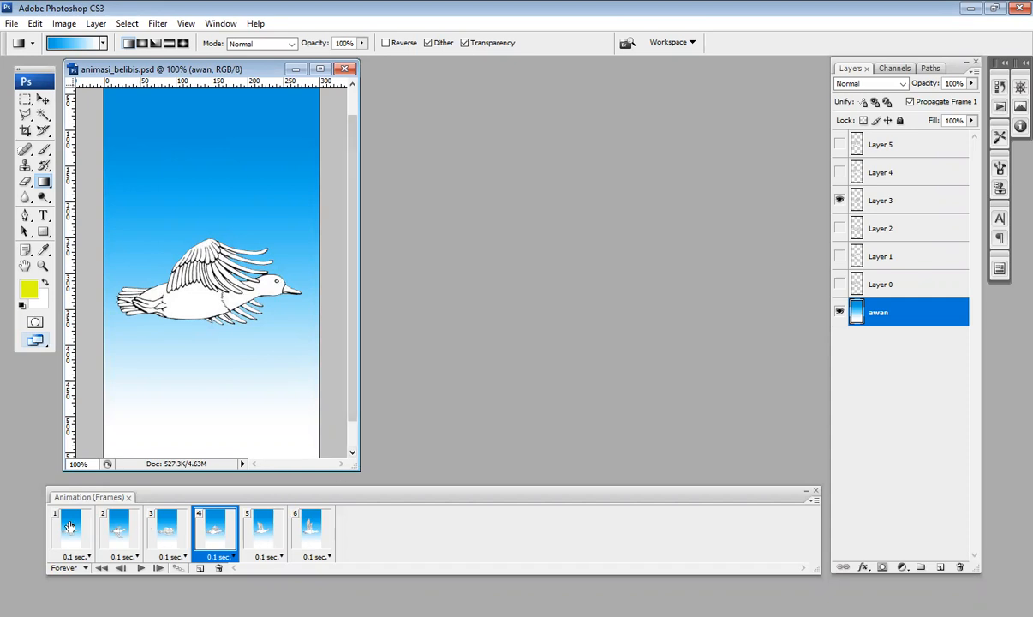
# Step: Step through the animation frames to review the duck's wing positions against the sky background
pyautogui.click(93, 528)
pyautogui.click(115, 530)
pyautogui.click(161, 529)
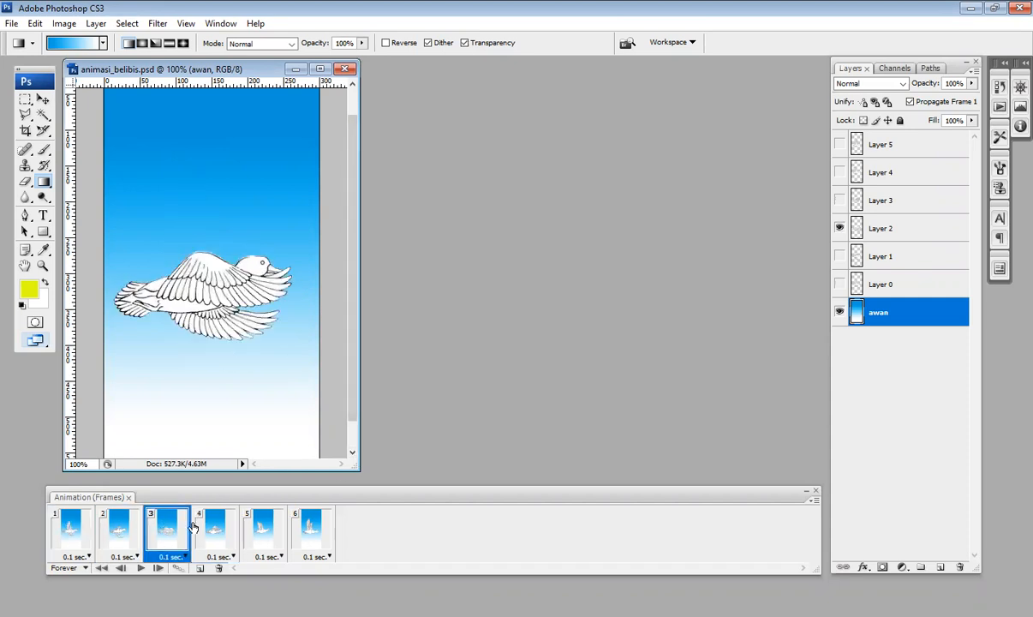
pyautogui.click(215, 527)
pyautogui.click(268, 524)
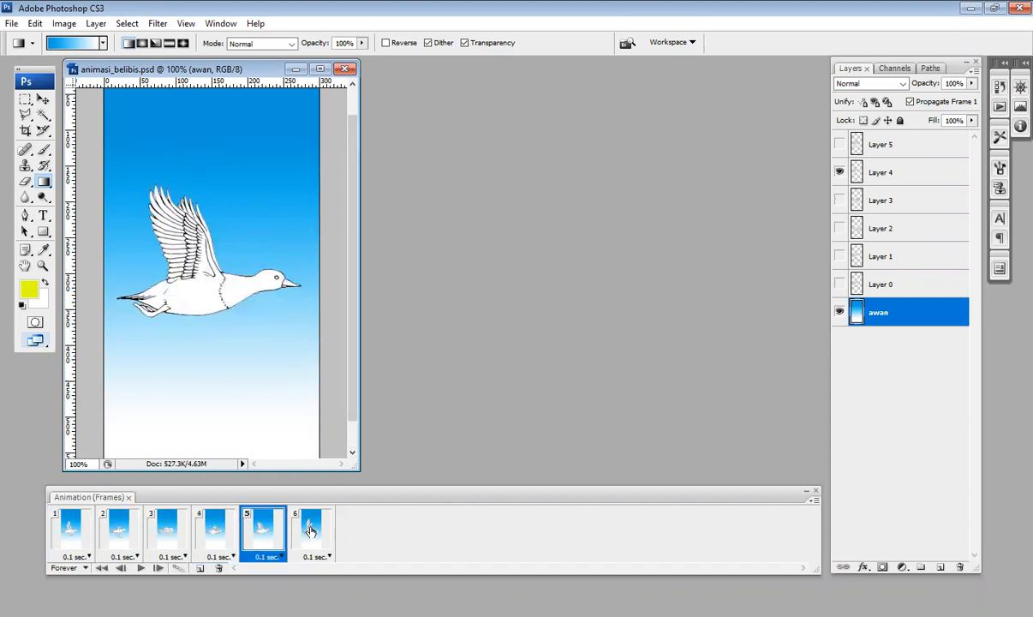
pyautogui.click(304, 523)
pyautogui.click(82, 535)
pyautogui.click(118, 532)
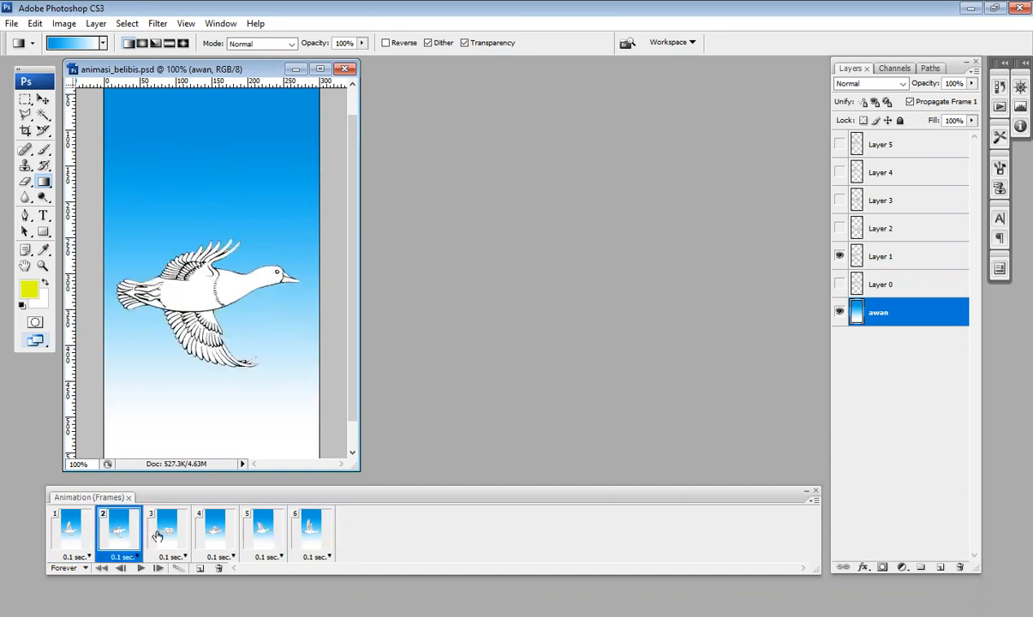
pyautogui.click(164, 530)
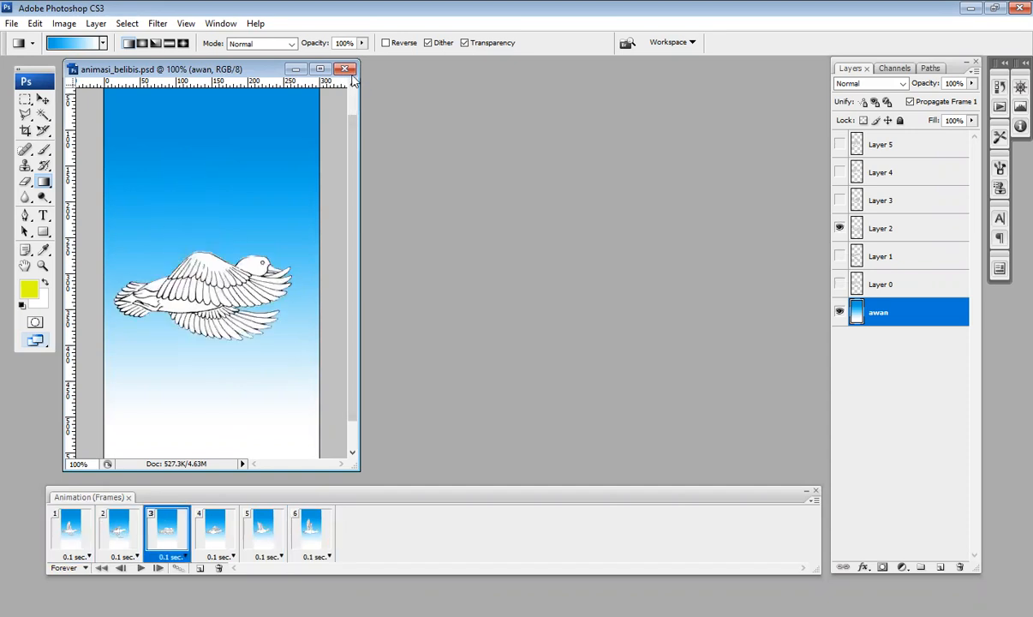
# Step: Close the duck animation document and browse for a file to open in the Online_DG folder on data_komputer (D:)
pyautogui.click(346, 72)
pyautogui.click(460, 249)
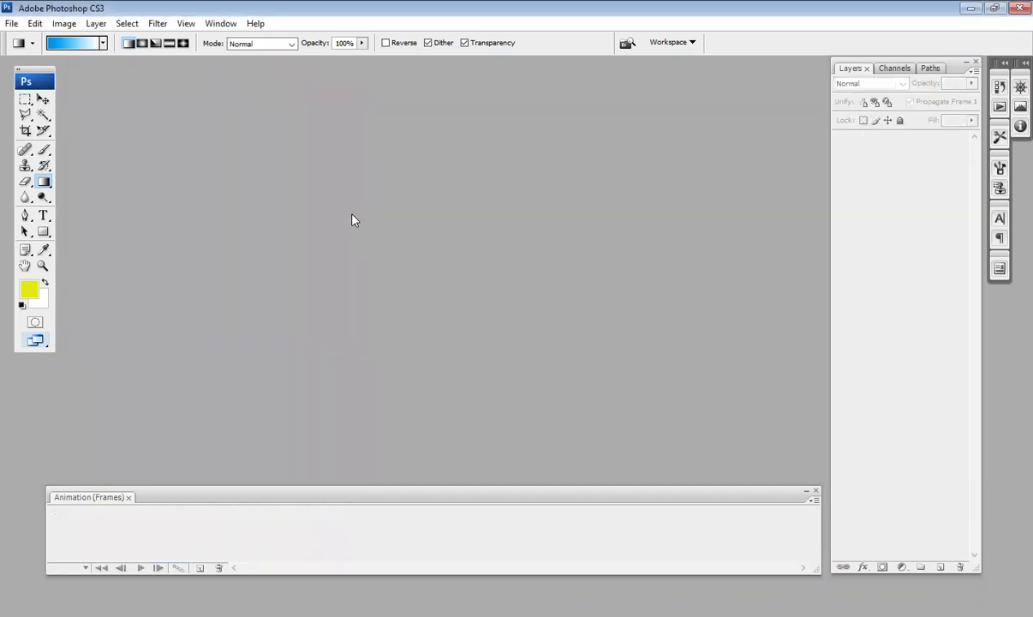
pyautogui.hotkey('ctrl', 'o')
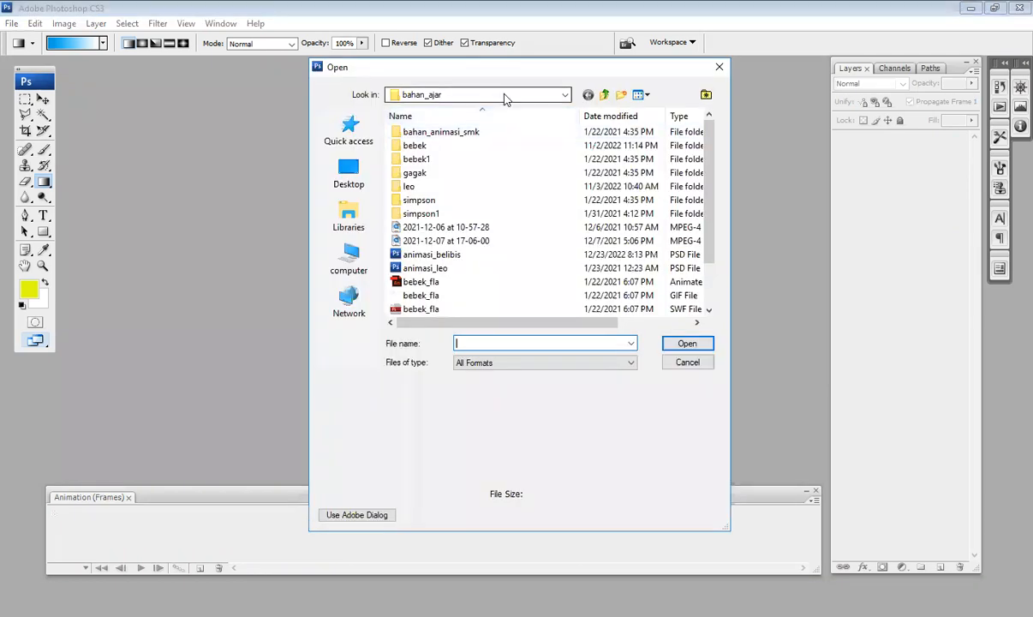
pyautogui.click(505, 98)
pyautogui.click(505, 97)
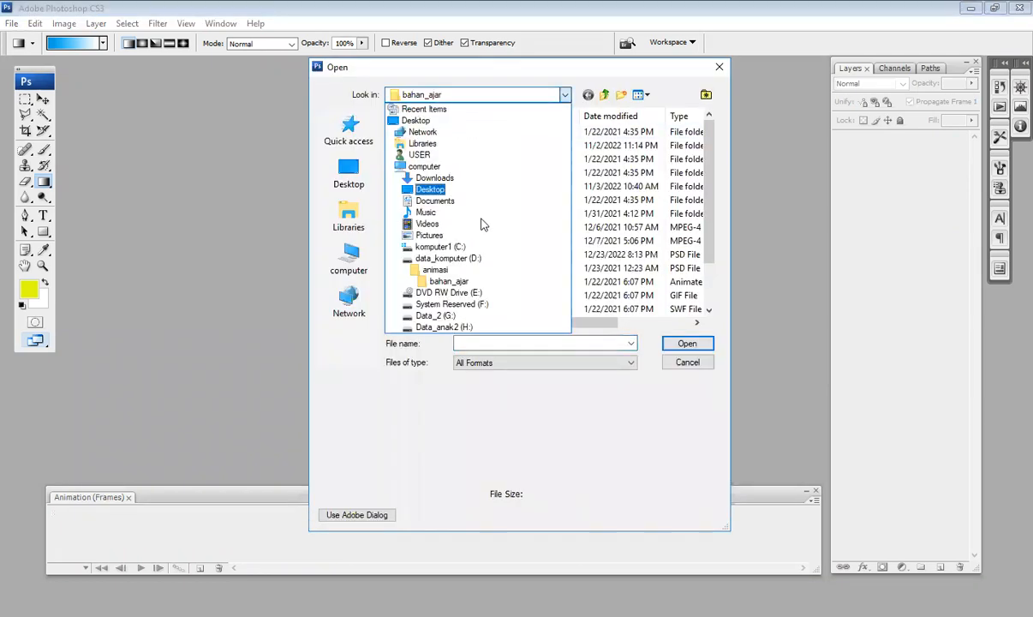
pyautogui.click(462, 256)
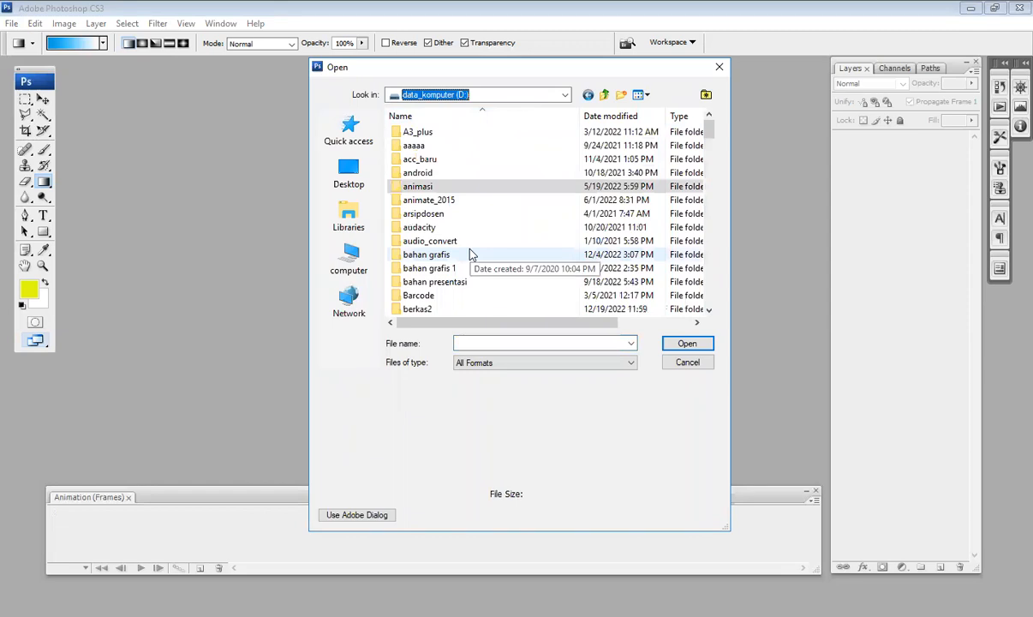
pyautogui.scroll(-7, 469, 255)
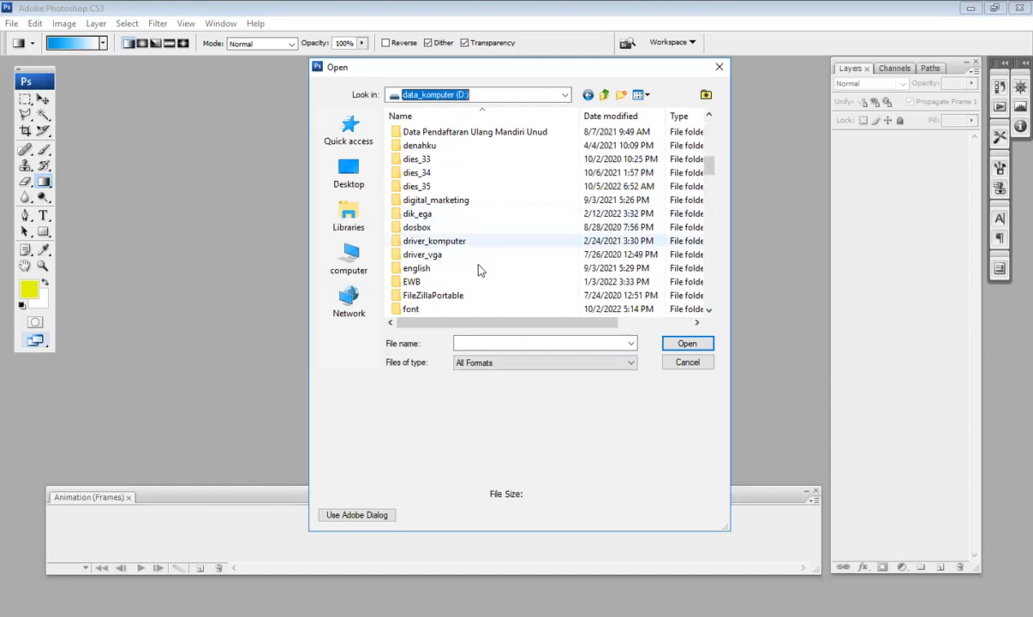
pyautogui.scroll(-1, 483, 257)
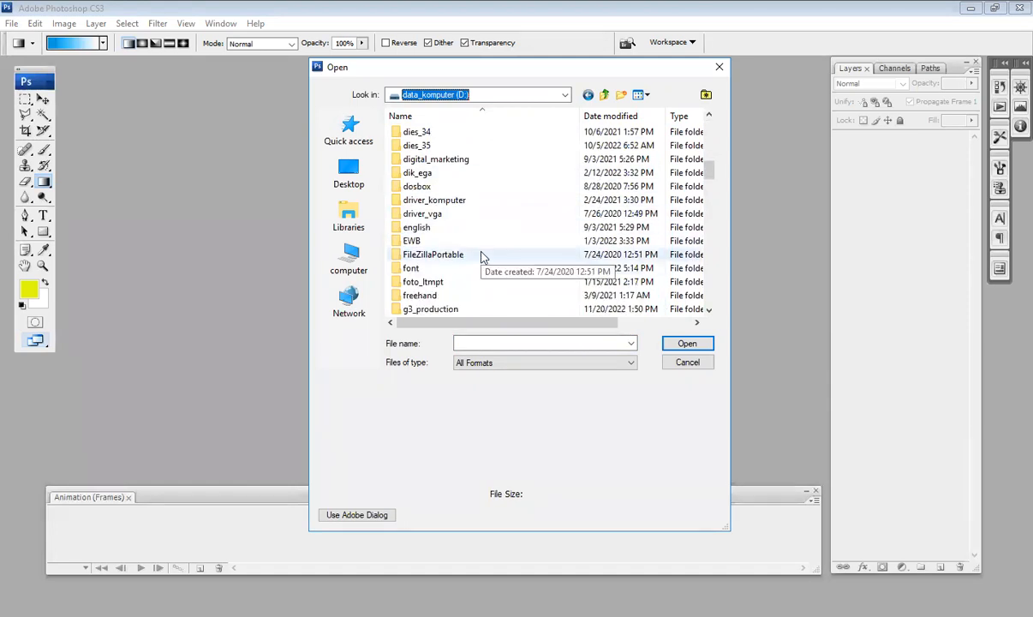
pyautogui.scroll(-4, 483, 257)
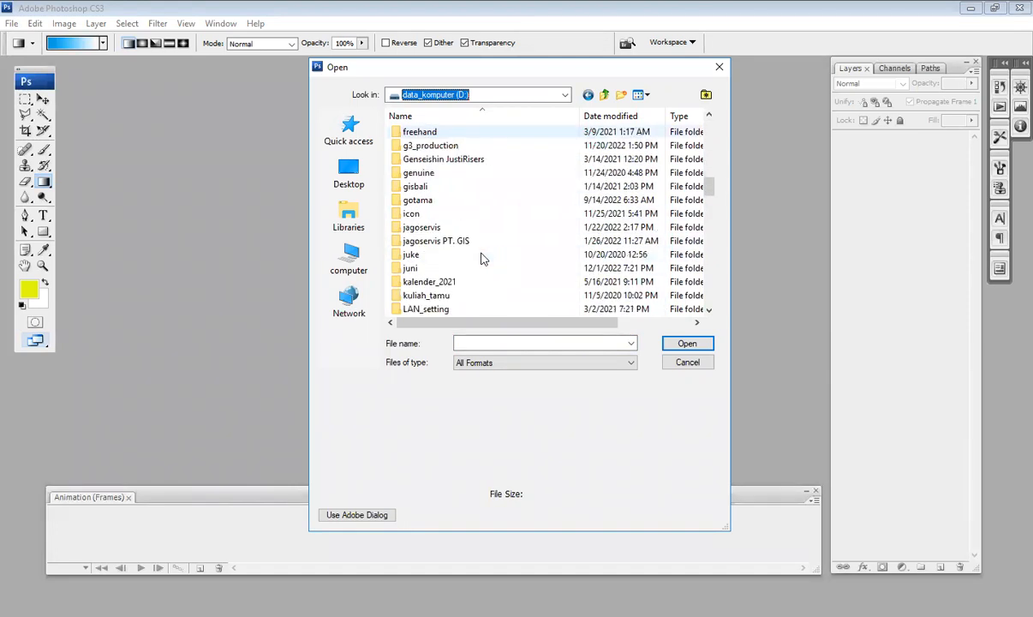
pyautogui.scroll(-4, 482, 257)
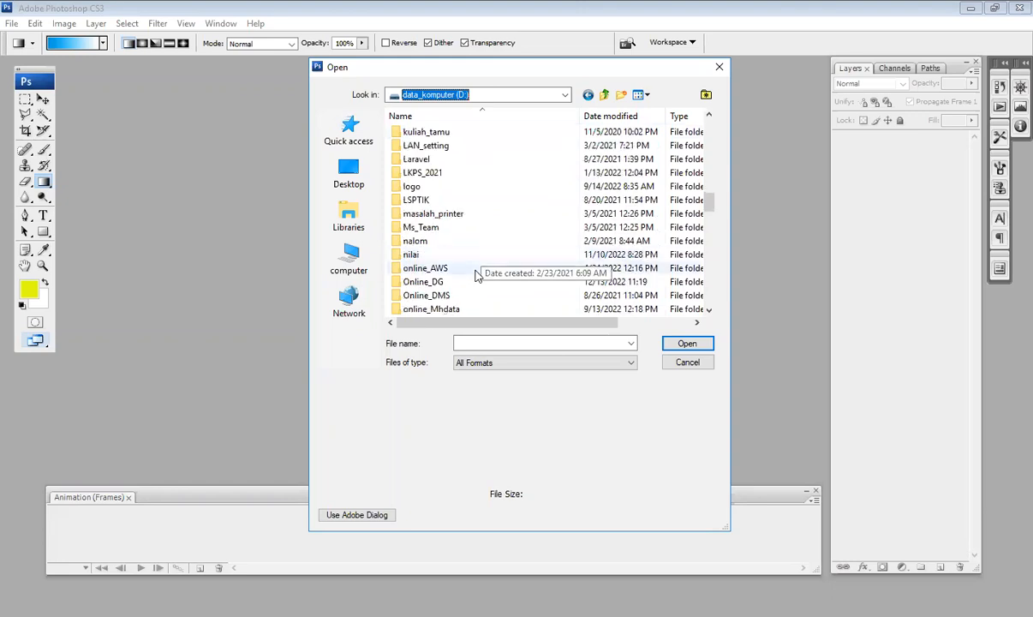
pyautogui.scroll(-1, 477, 243)
pyautogui.doubleClick(478, 243)
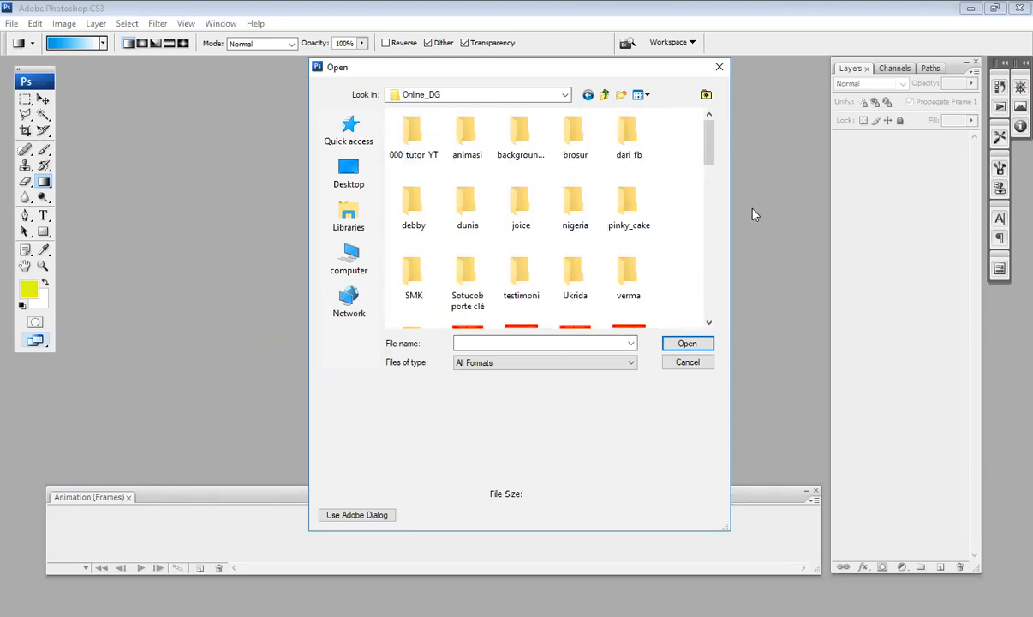
# Step: Open the kupu2 image from the animasi folder inside Ukrida, and enlarge its window to show the whole picture
pyautogui.doubleClick(577, 280)
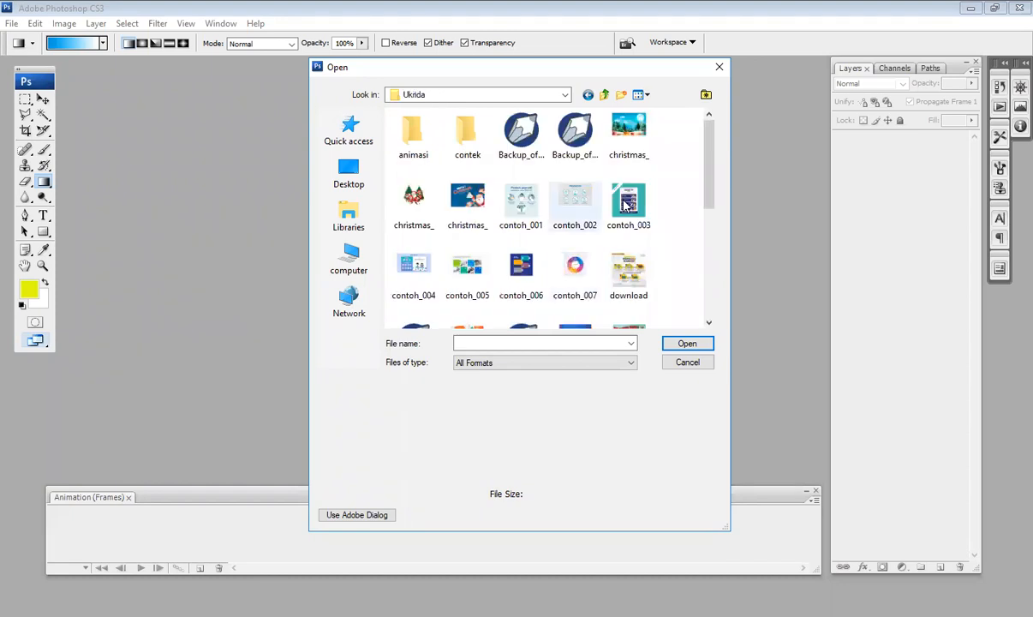
pyautogui.moveTo(703, 168)
pyautogui.mouseDown()
pyautogui.moveTo(696, 286)
pyautogui.moveTo(697, 161)
pyautogui.mouseUp()
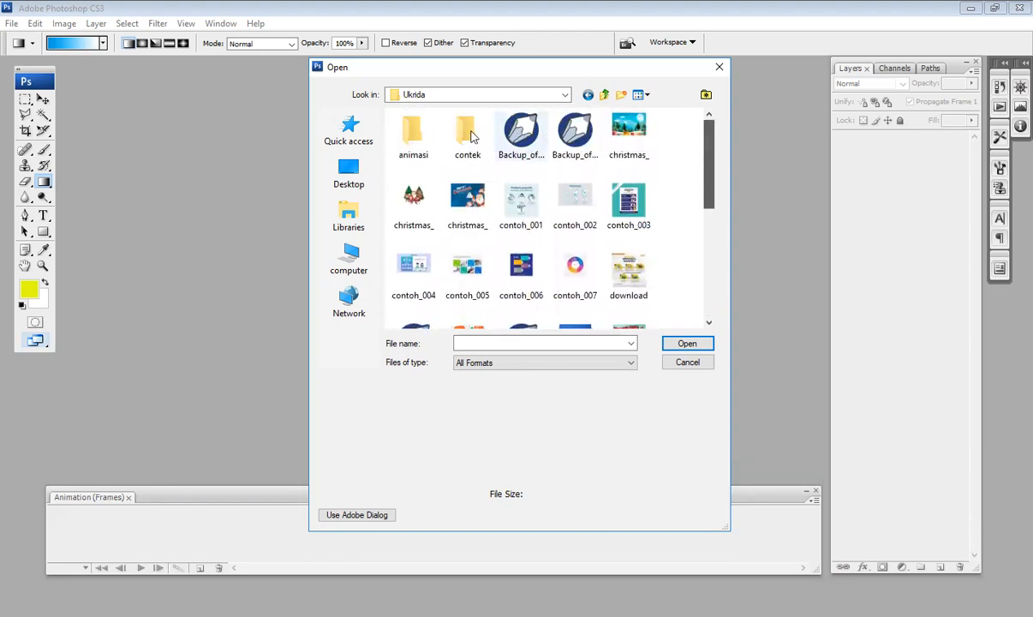
pyautogui.doubleClick(420, 140)
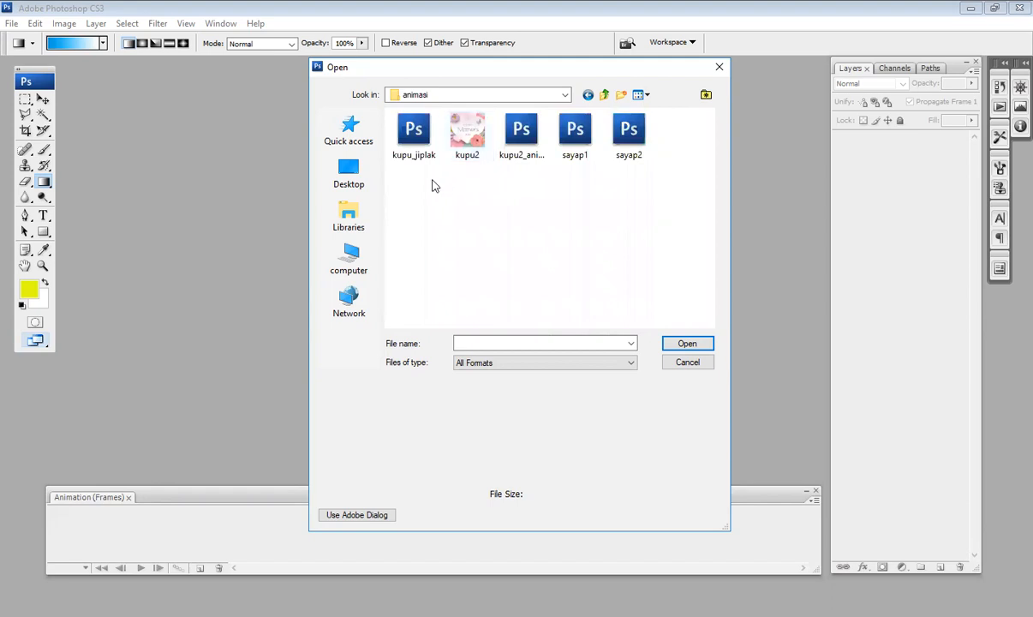
pyautogui.click(469, 130)
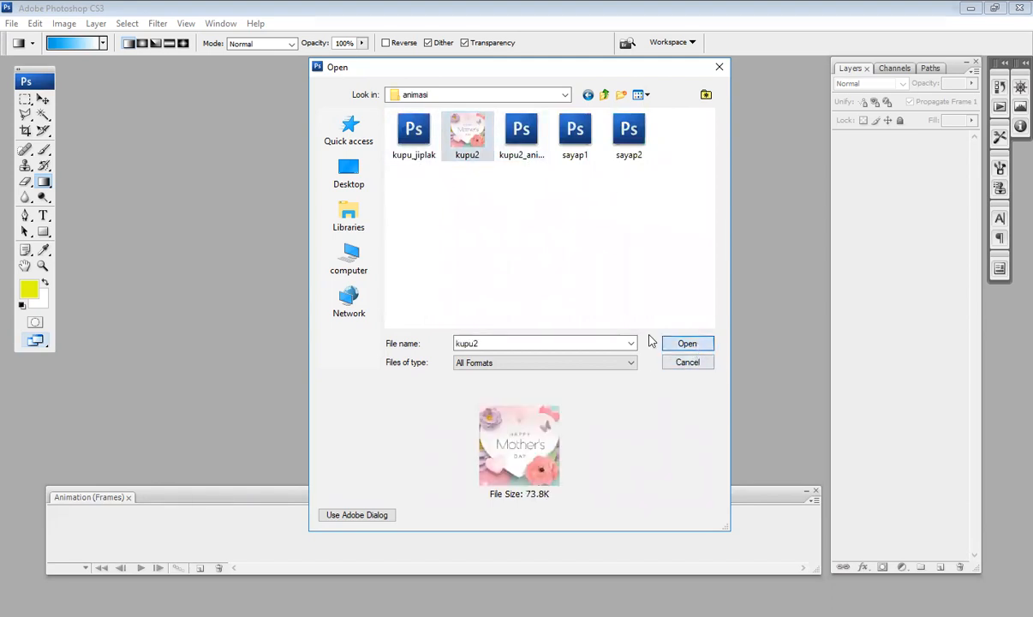
pyautogui.press('Return')
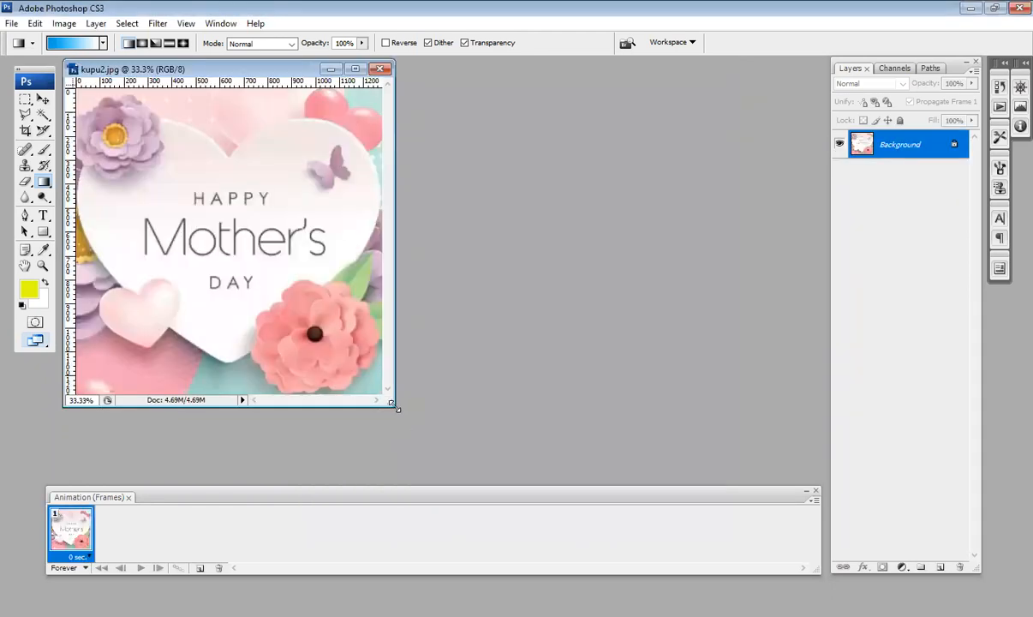
pyautogui.moveTo(393, 405); pyautogui.dragTo(451, 464)
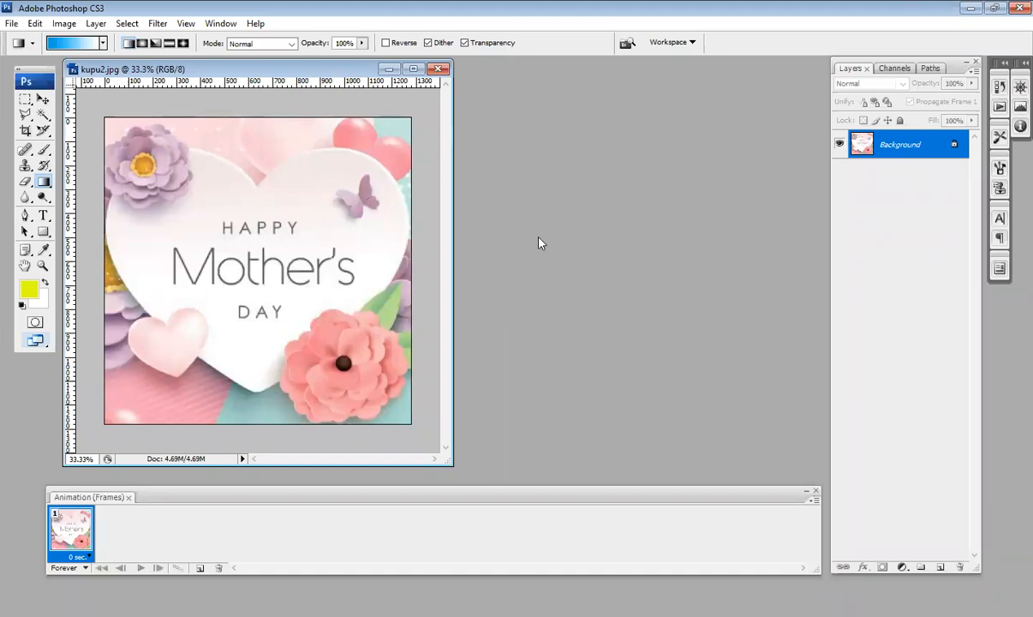
# Step: Open kupu2_animasi from the animasi folder and close the kupu2.jpg document
pyautogui.hotkey('ctrl', 'o')
pyautogui.click(521, 137)
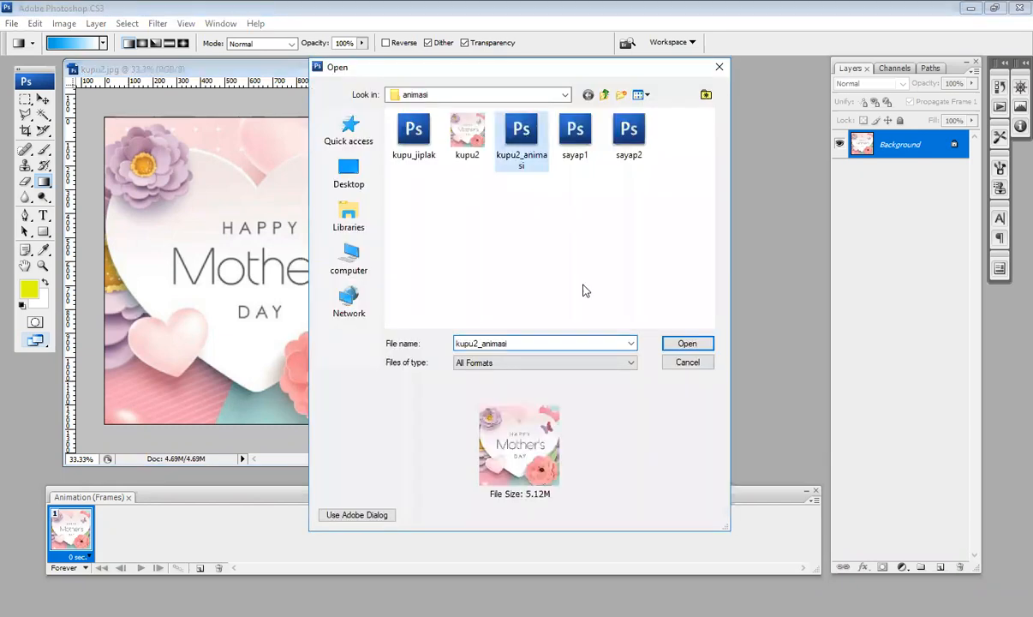
pyautogui.click(684, 344)
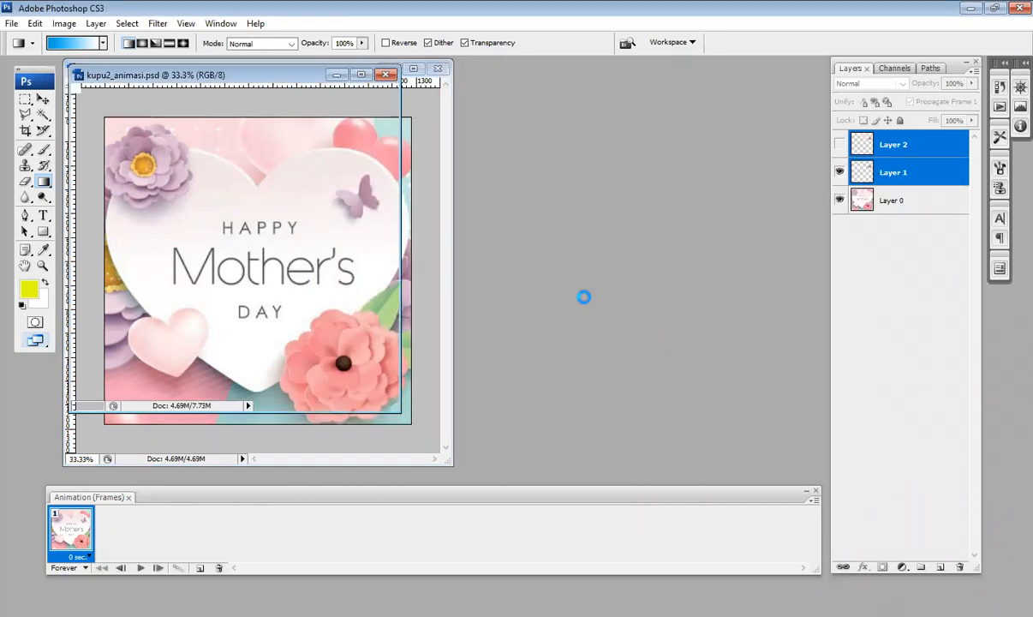
pyautogui.click(439, 72)
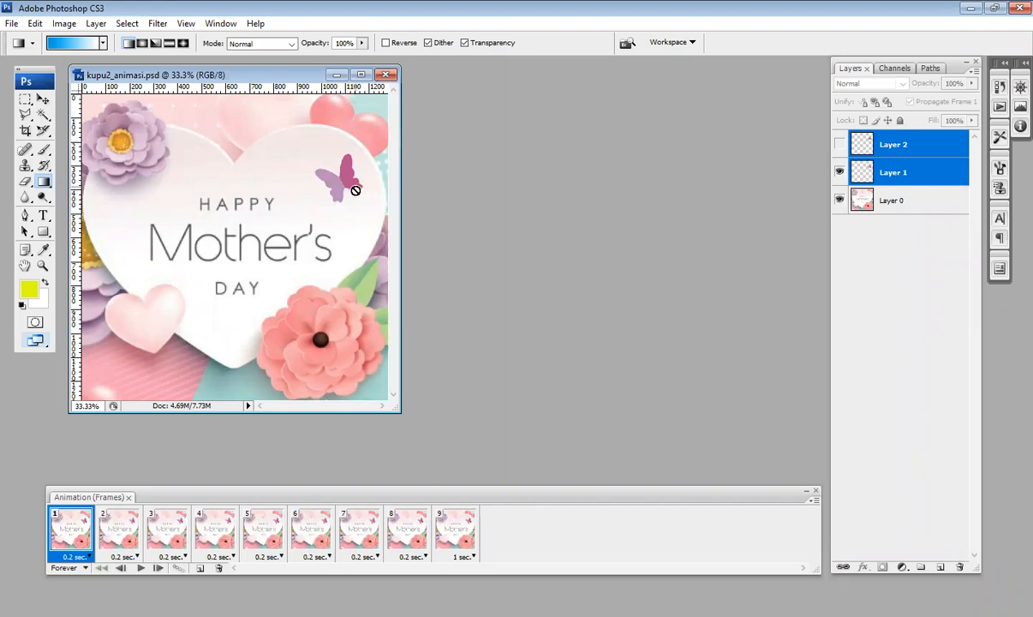
# Step: Open the two butterfly wing files sayap1 and sayap2 from the animasi folder
pyautogui.doubleClick(501, 211)
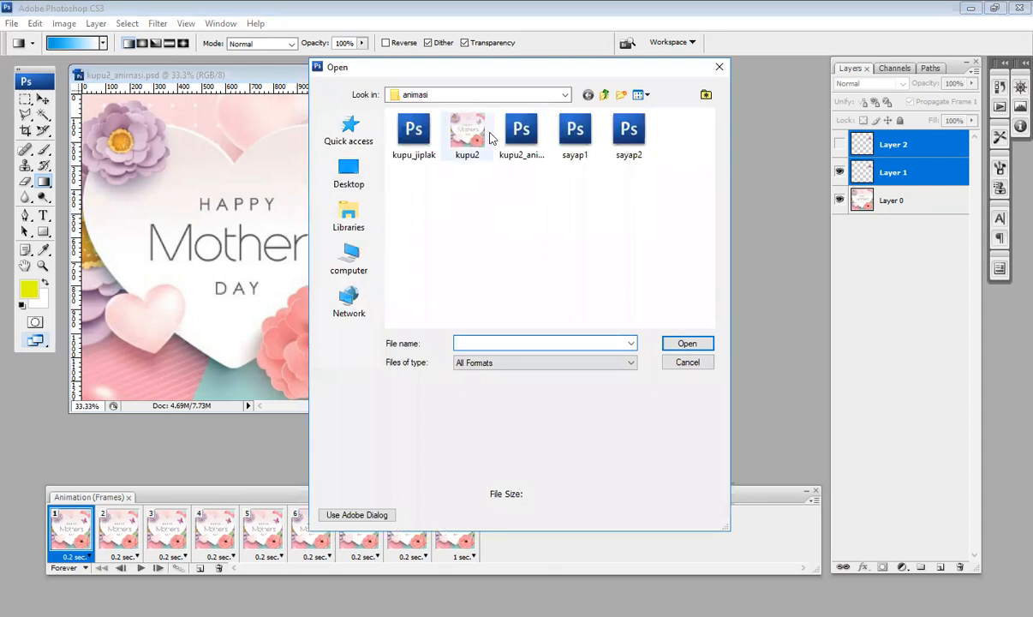
pyautogui.click(573, 143)
pyautogui.click(687, 344)
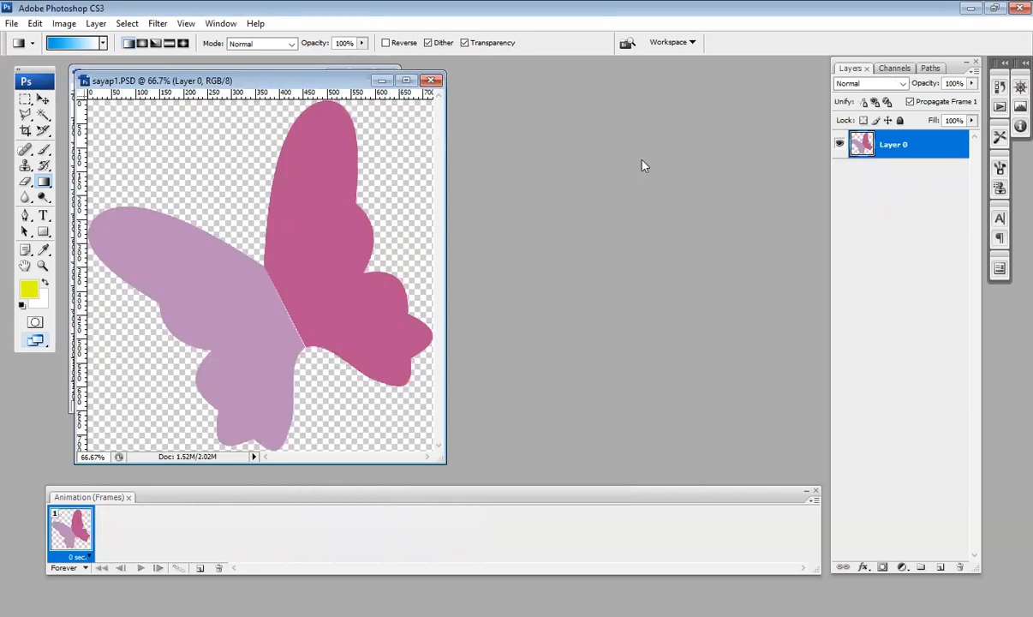
pyautogui.hotkey('ctrl', 'o')
pyautogui.click(630, 137)
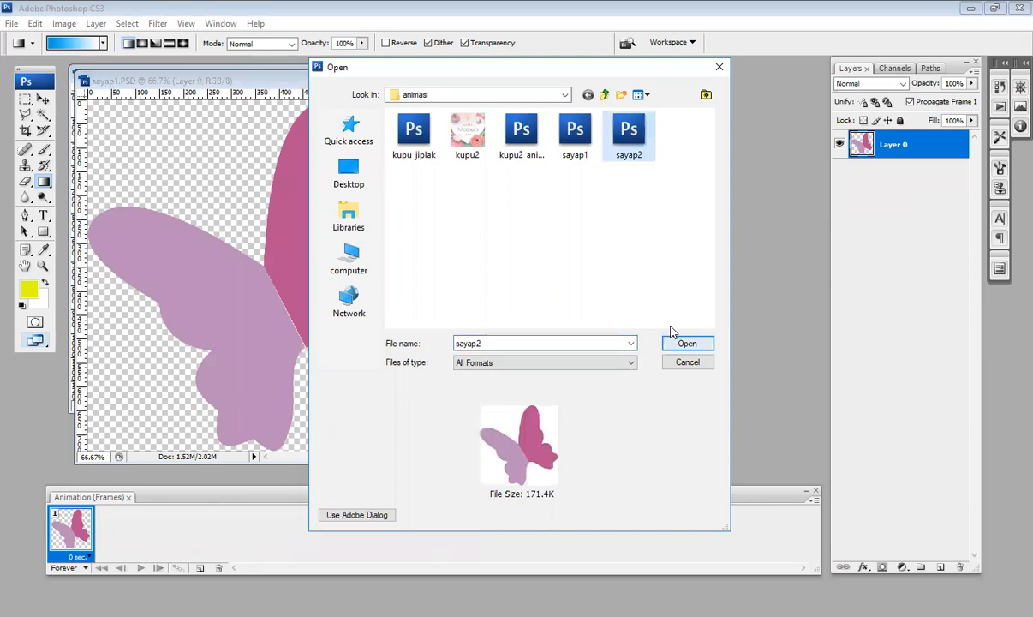
pyautogui.press('Return')
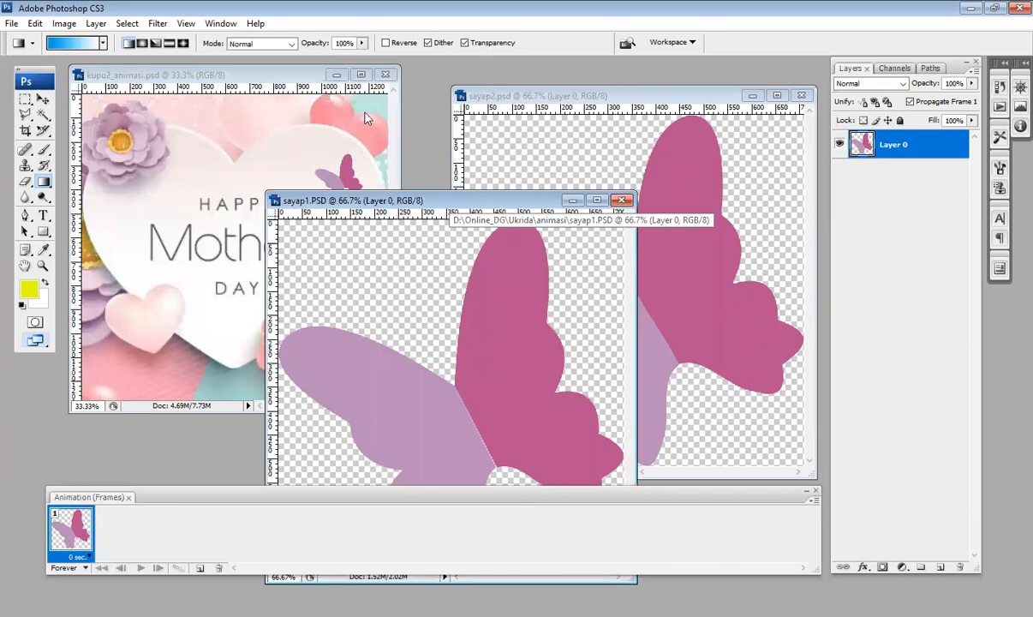
# Step: Compare the butterfly wing shapes in sayap1 and sayap2 beside the Mother's Day card, and close both wing documents
pyautogui.click(557, 97)
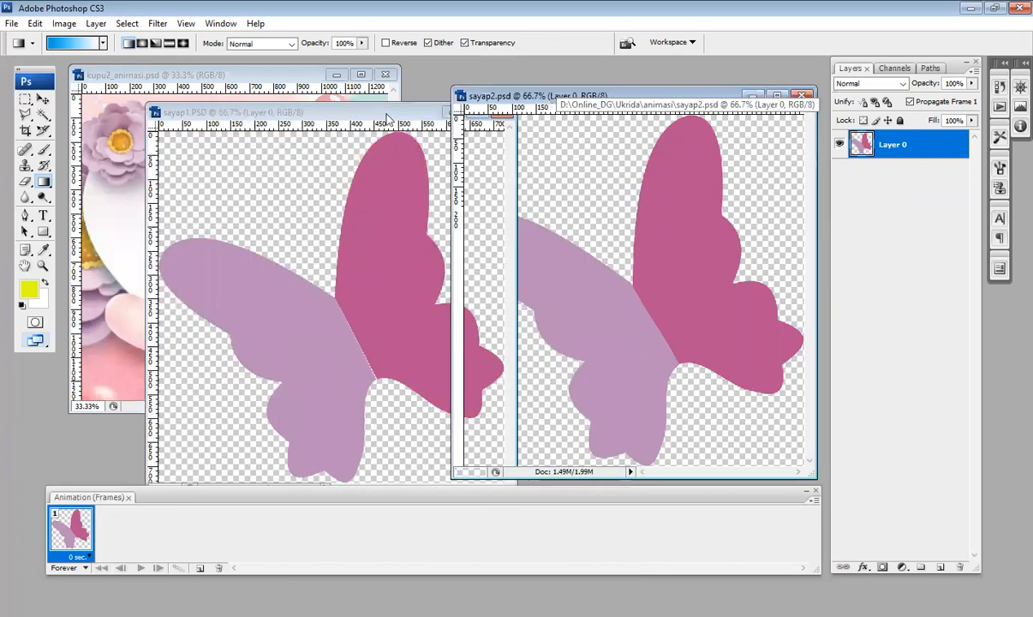
pyautogui.click(311, 116)
pyautogui.moveTo(311, 117); pyautogui.dragTo(596, 146)
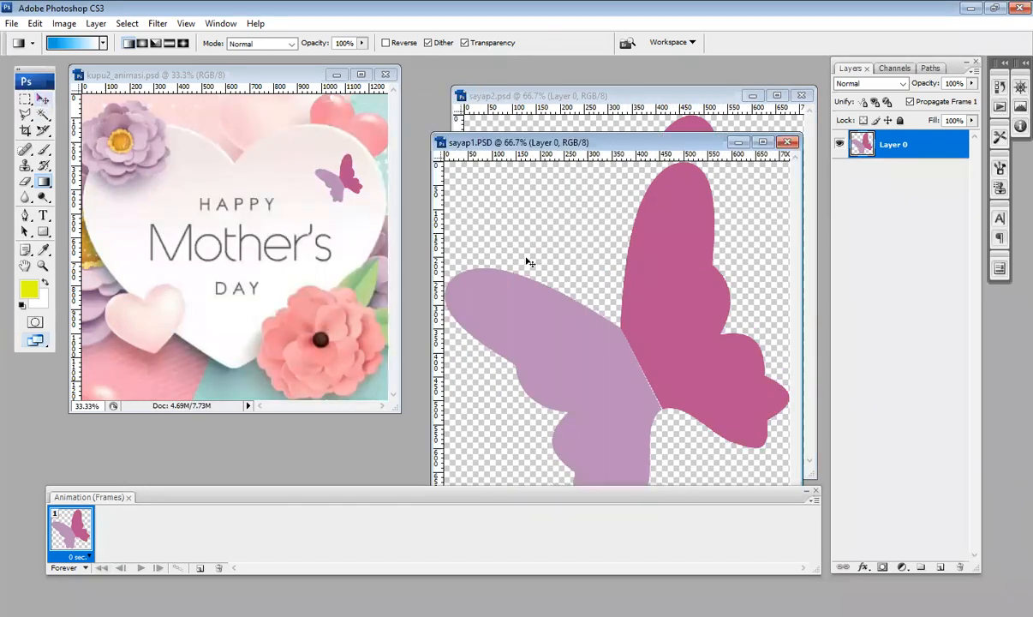
pyautogui.press('v')
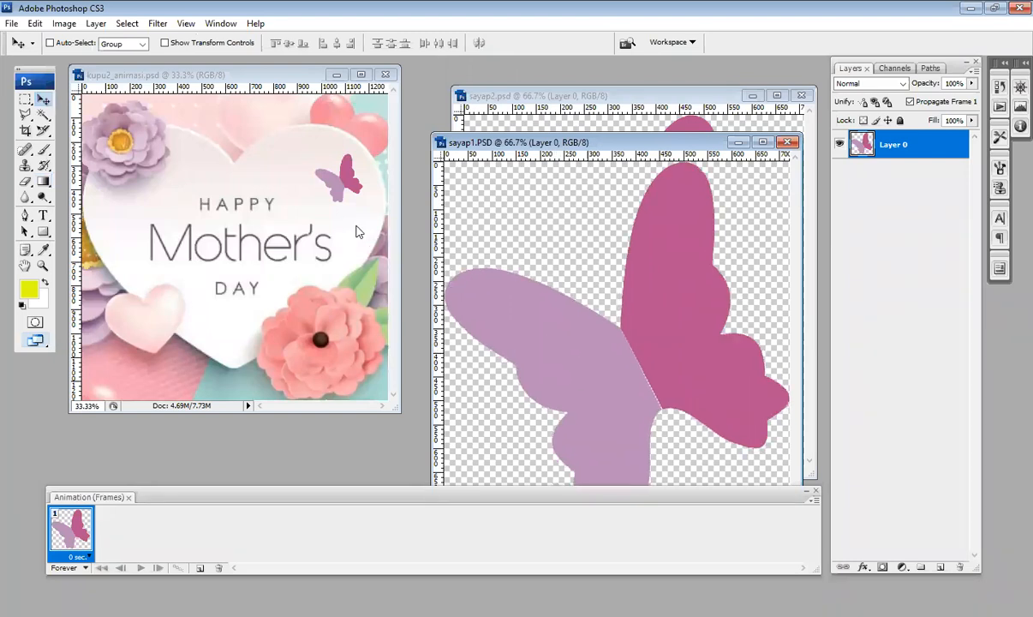
pyautogui.click(552, 100)
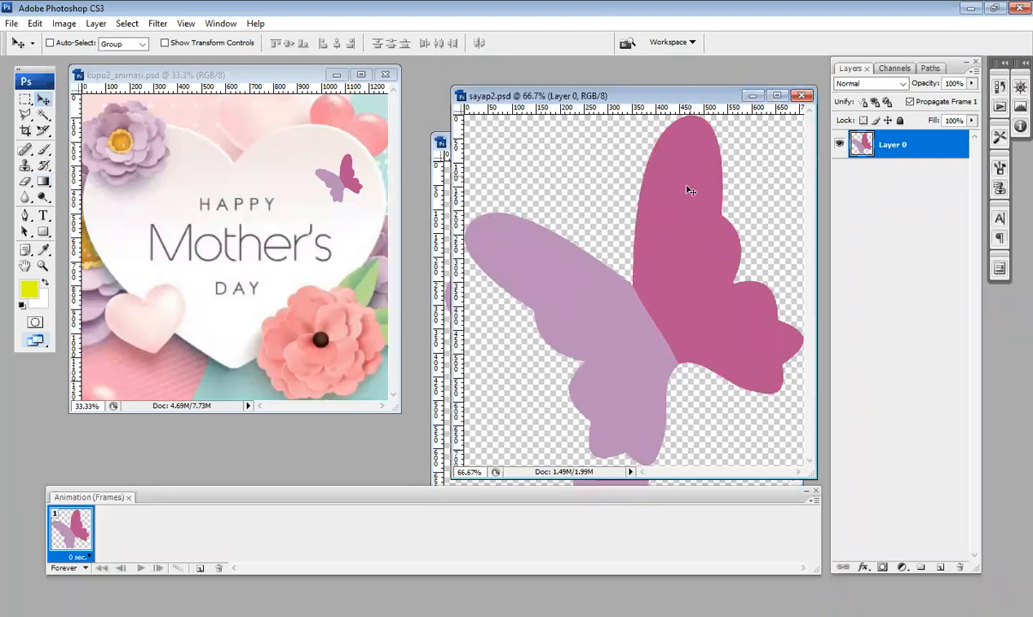
pyautogui.moveTo(694, 225); pyautogui.dragTo(708, 255)
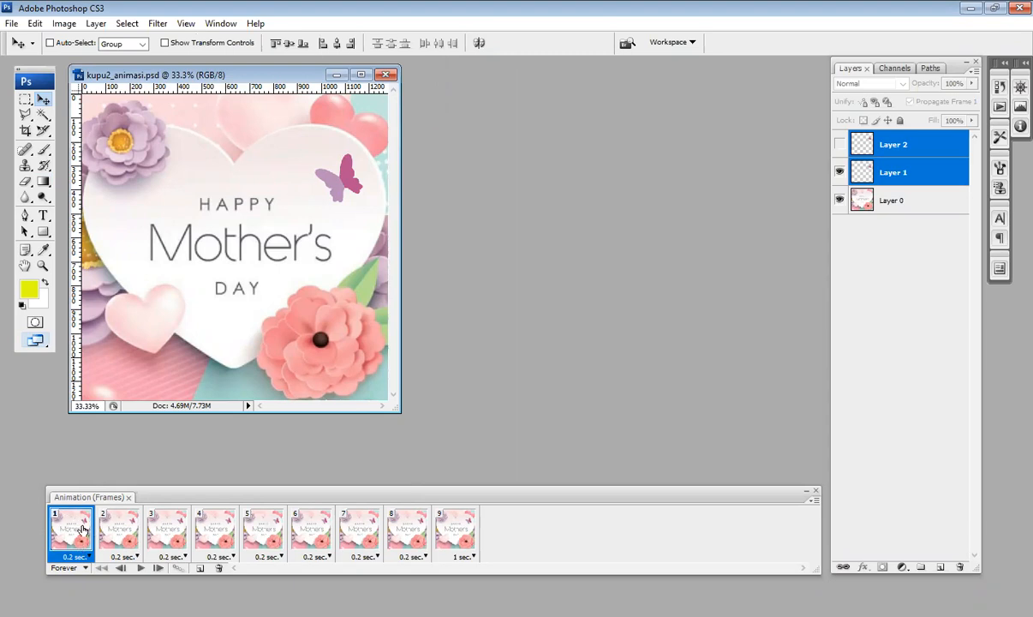
# Step: Toggle Layer 1's visibility in frame 1 and step through frames 1 to 4 to examine which butterfly layer each frame shows
pyautogui.click(840, 173)
pyautogui.click(840, 173)
pyautogui.click(123, 533)
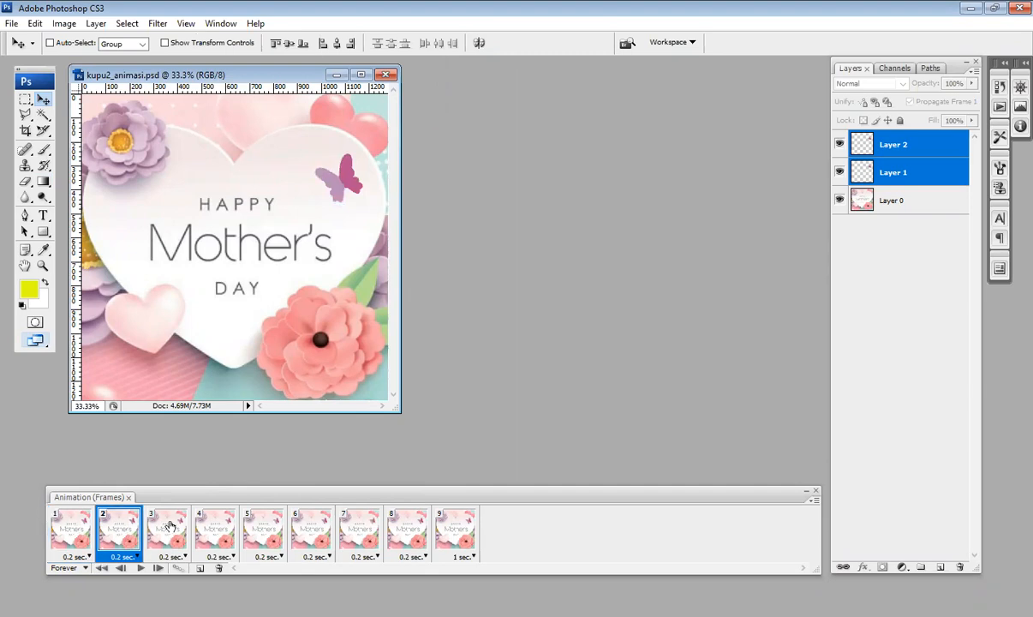
pyautogui.click(176, 527)
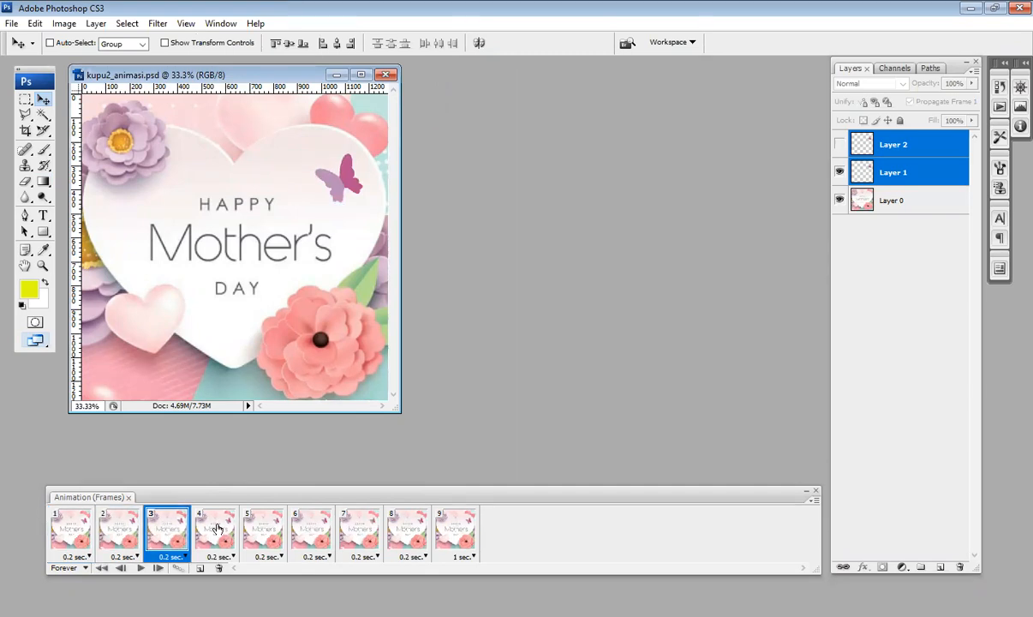
pyautogui.click(217, 528)
pyautogui.click(73, 506)
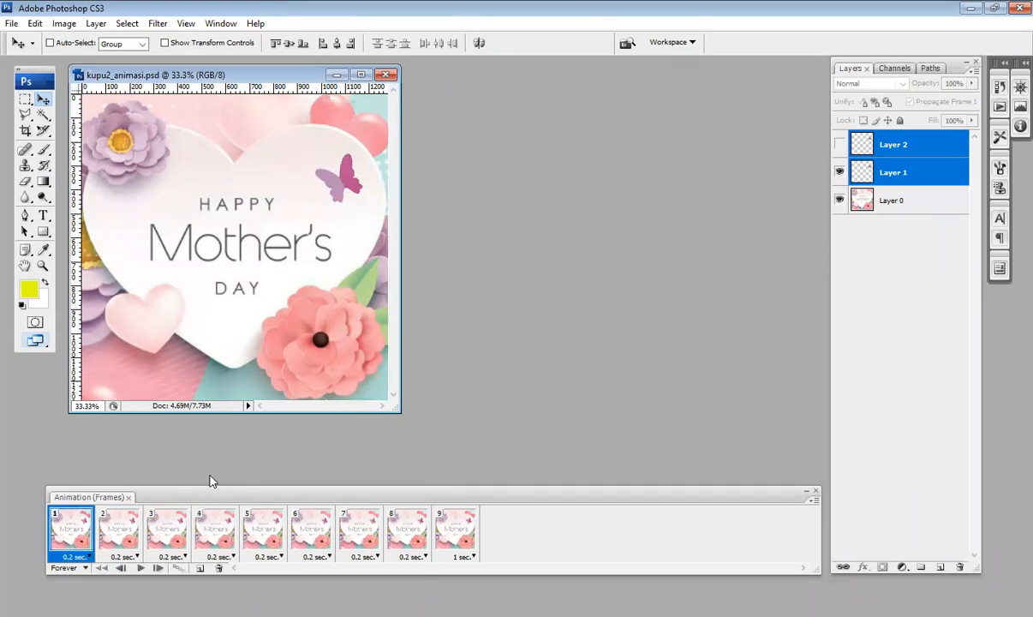
pyautogui.click(115, 508)
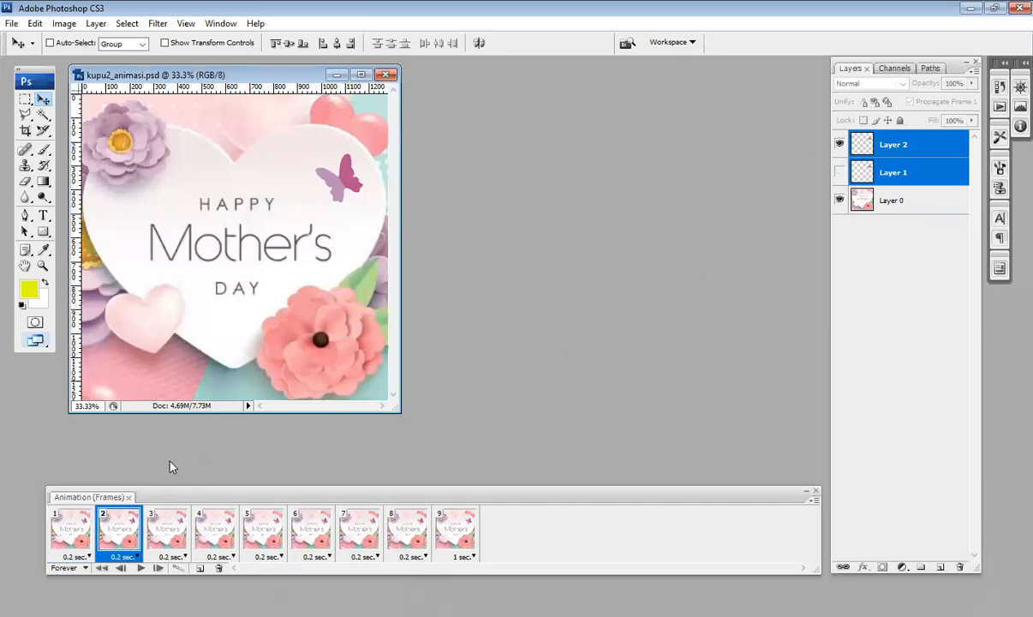
pyautogui.click(69, 524)
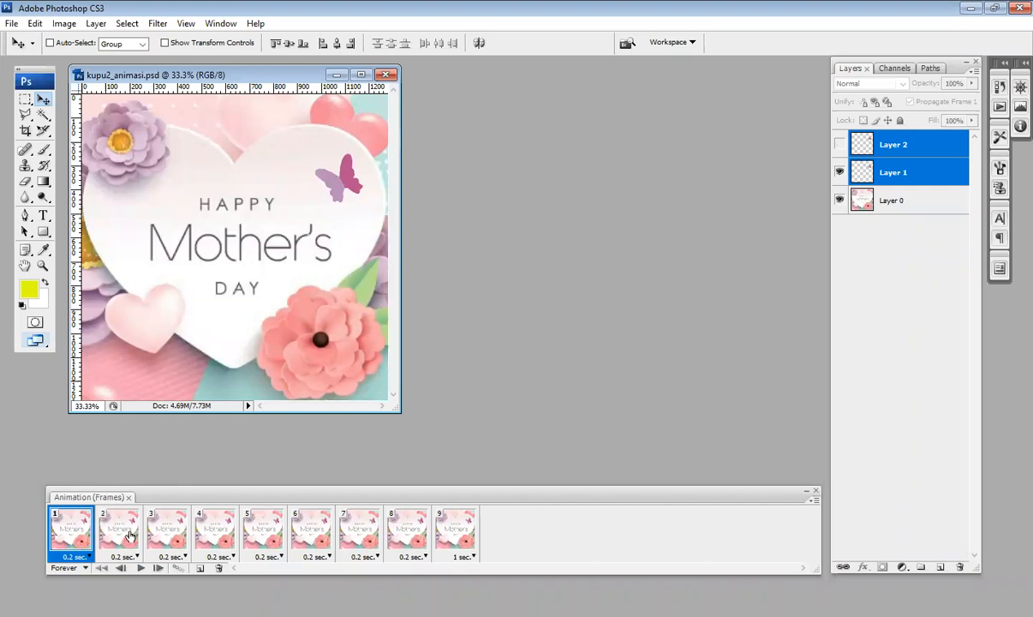
pyautogui.click(128, 533)
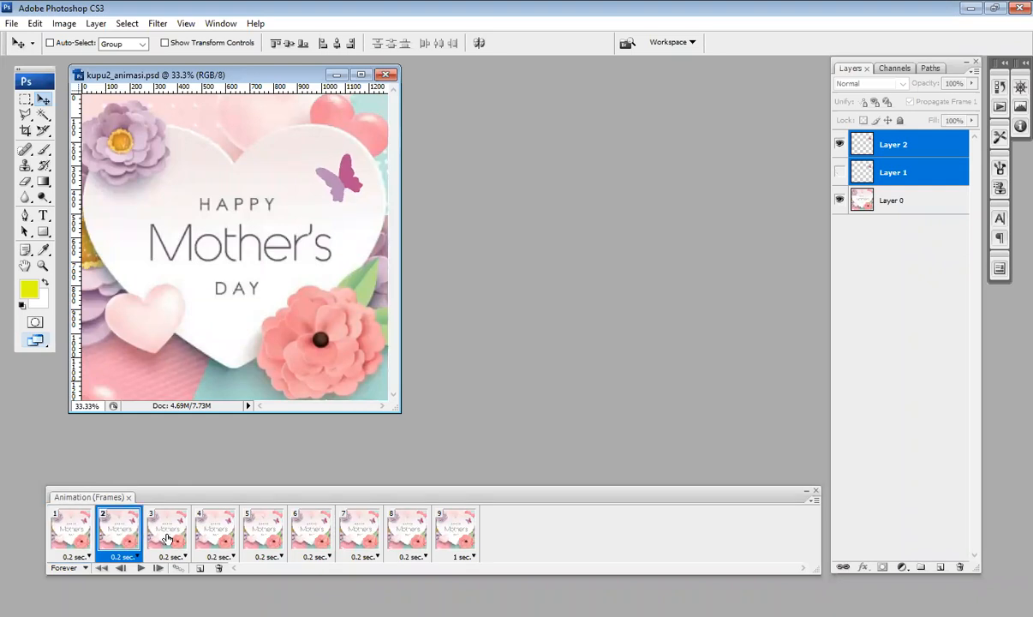
pyautogui.click(168, 537)
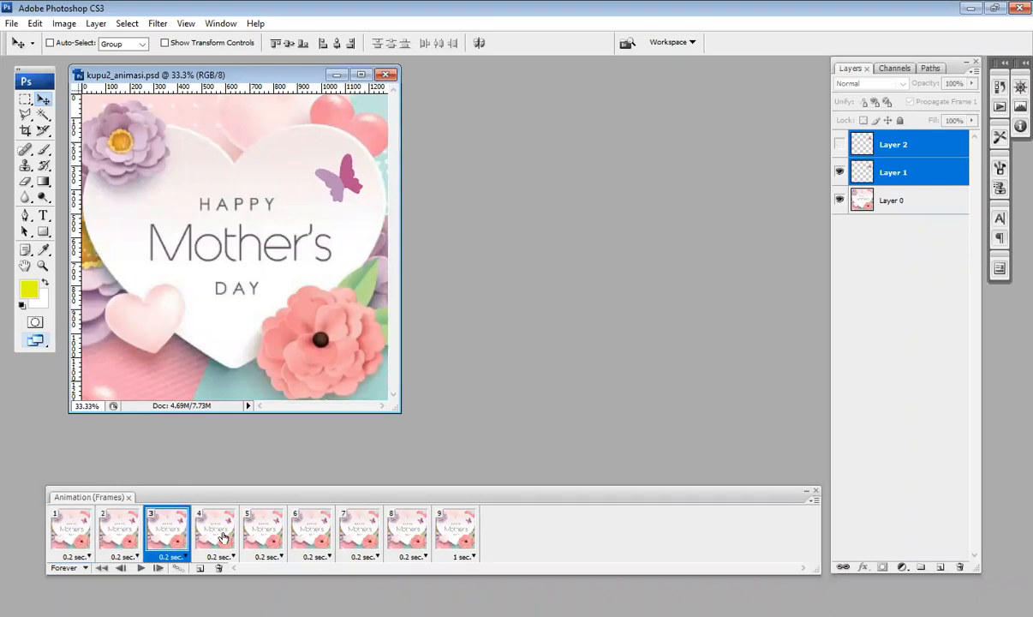
pyautogui.click(222, 537)
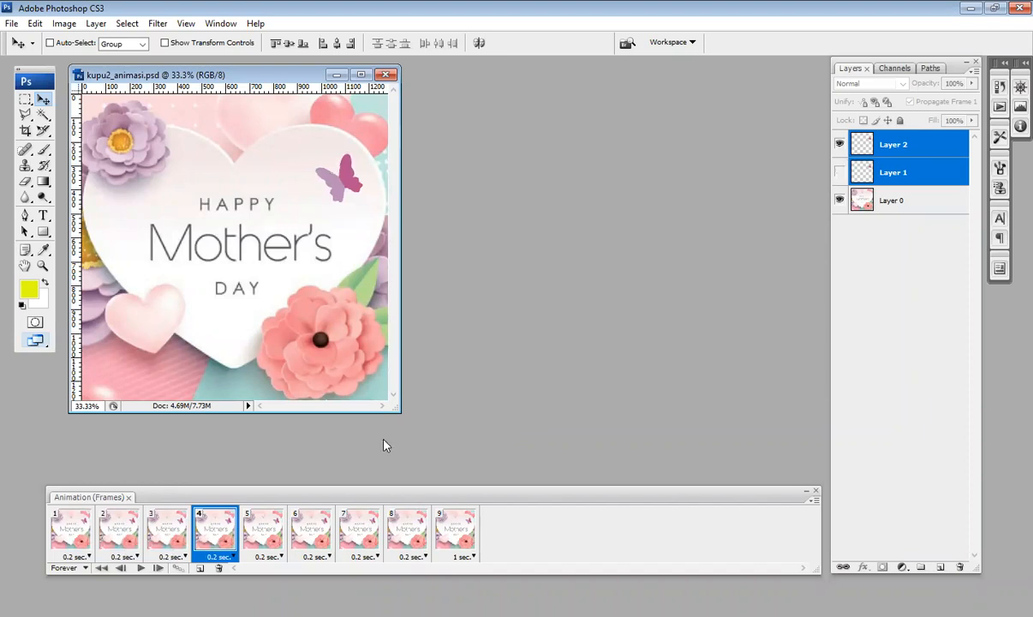
# Step: Step through frames 3 to 9 to examine which butterfly layers are visible in each one
pyautogui.click(167, 531)
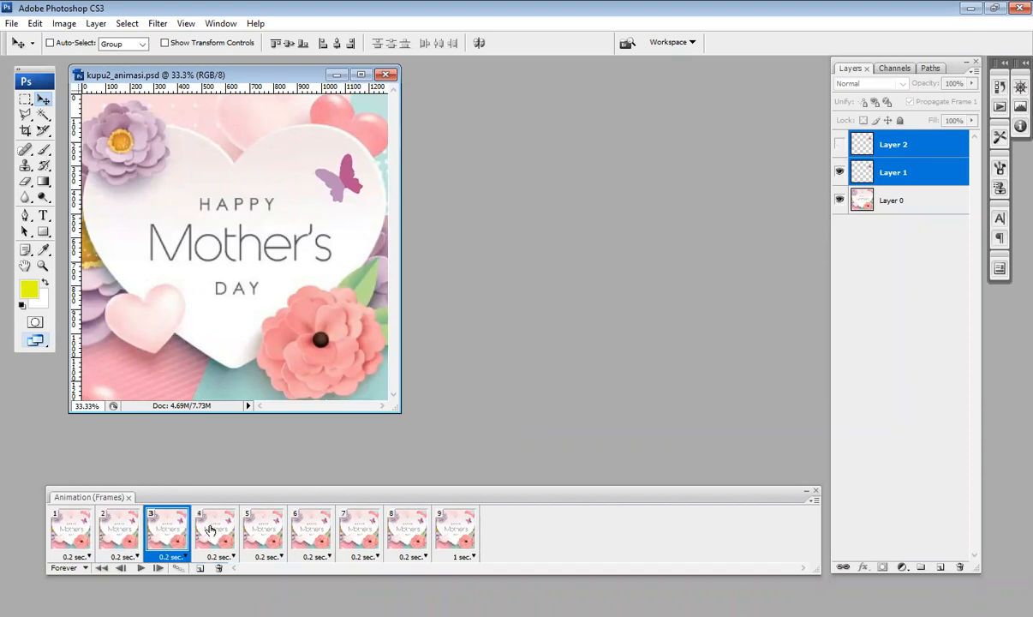
pyautogui.click(210, 531)
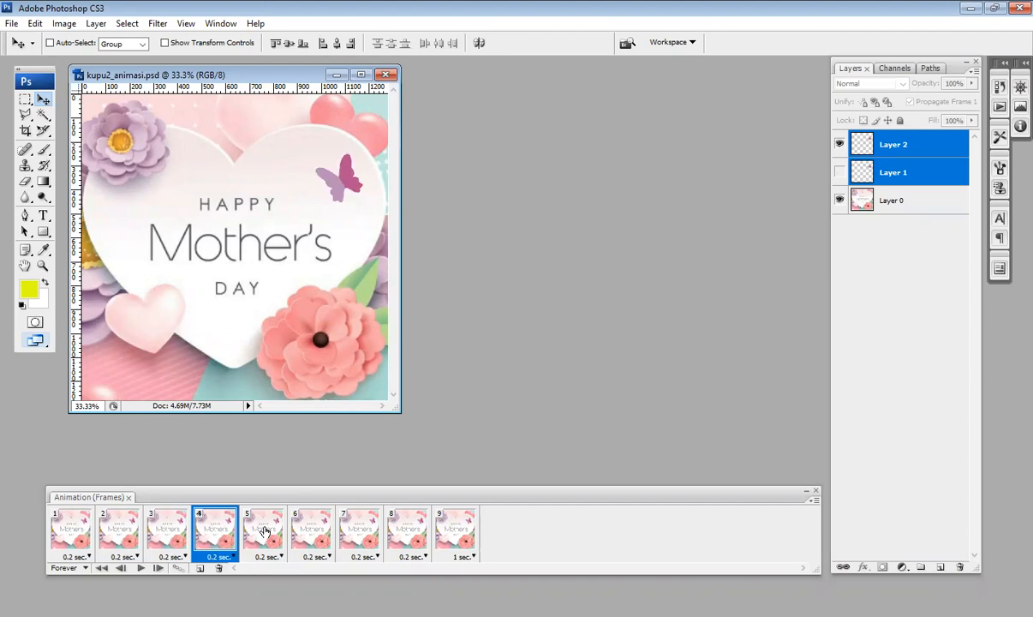
pyautogui.click(265, 532)
pyautogui.click(315, 531)
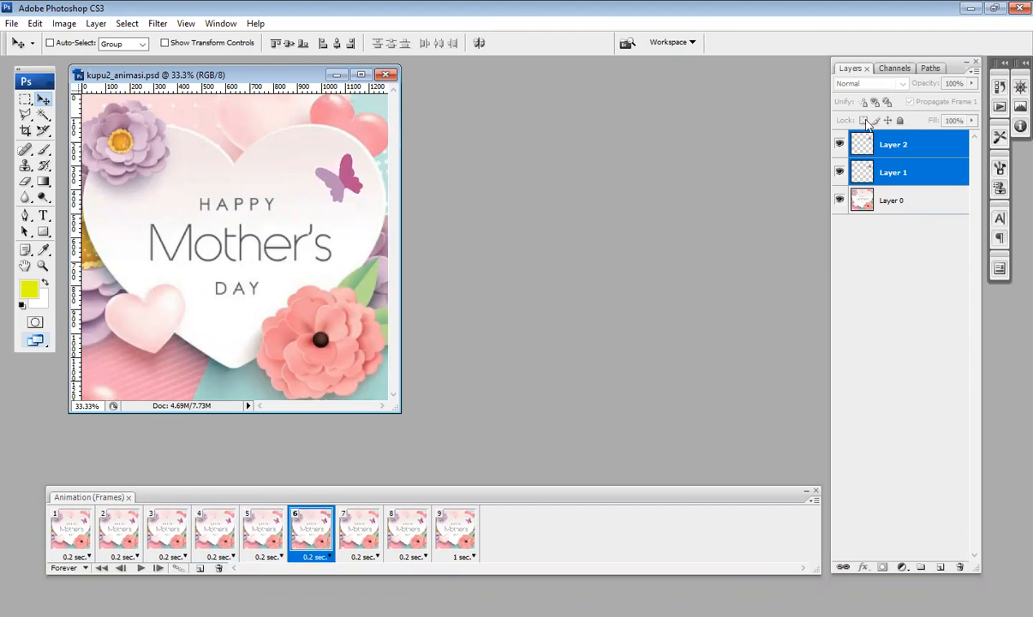
pyautogui.click(263, 528)
pyautogui.click(314, 529)
pyautogui.click(363, 534)
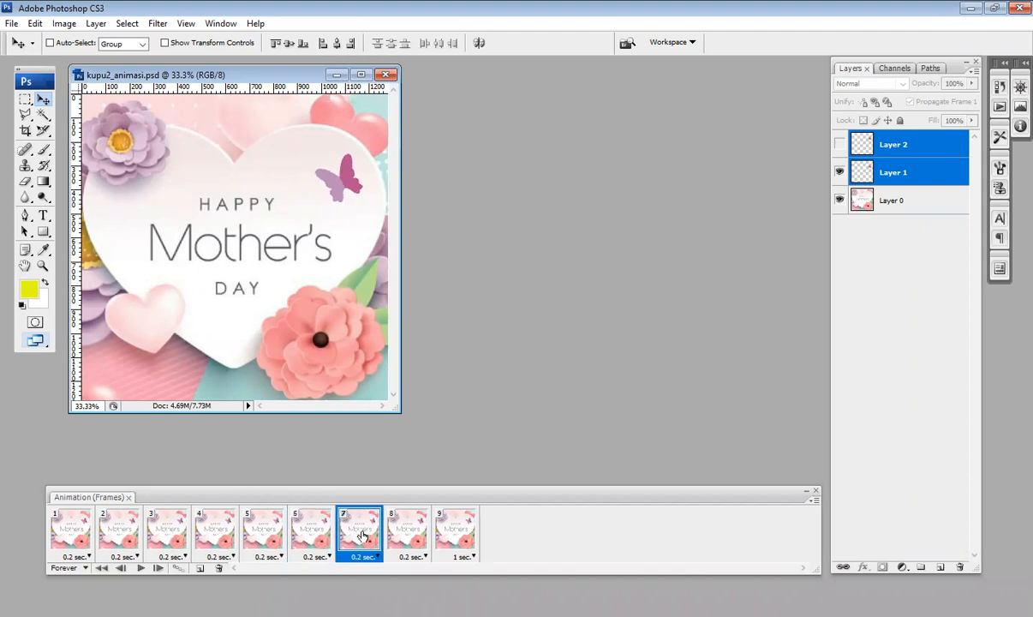
pyautogui.click(419, 531)
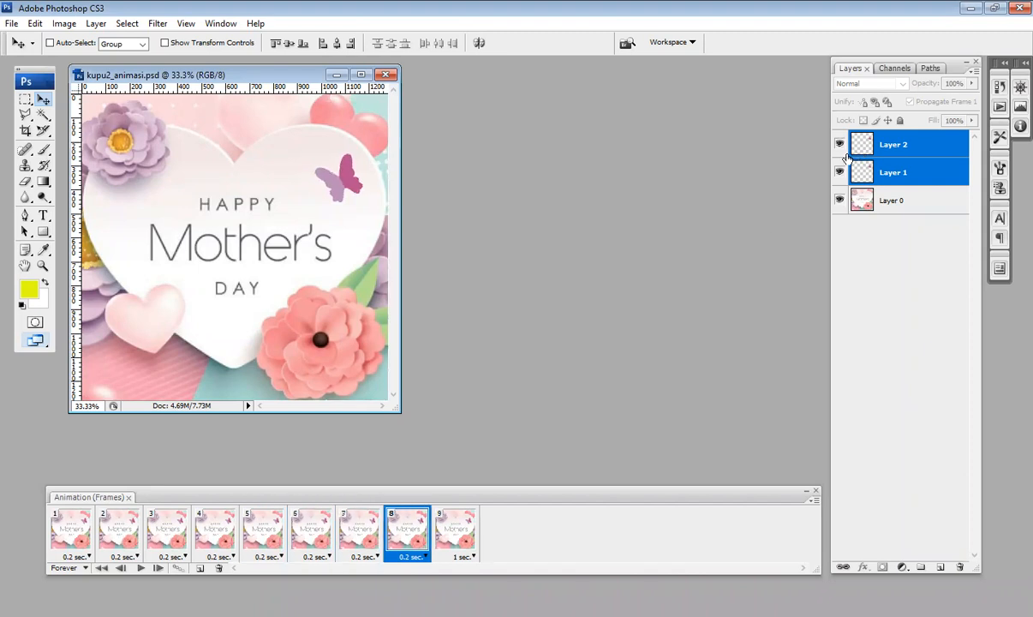
pyautogui.click(369, 528)
pyautogui.click(403, 526)
pyautogui.click(453, 533)
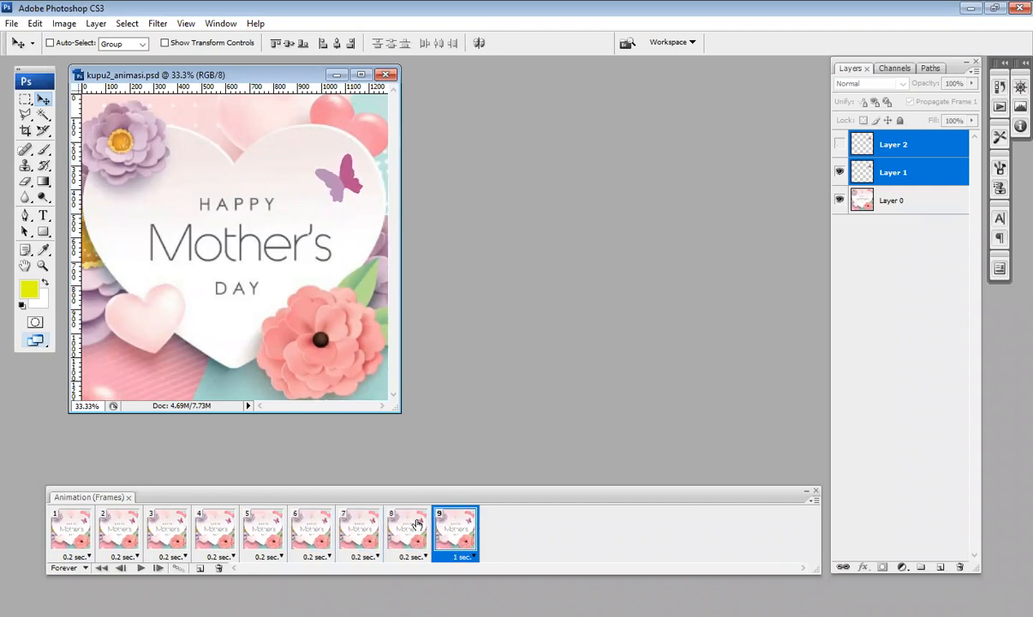
# Step: Play the card animation, watch the butterfly flap close up, and stop the playback
pyautogui.click(140, 570)
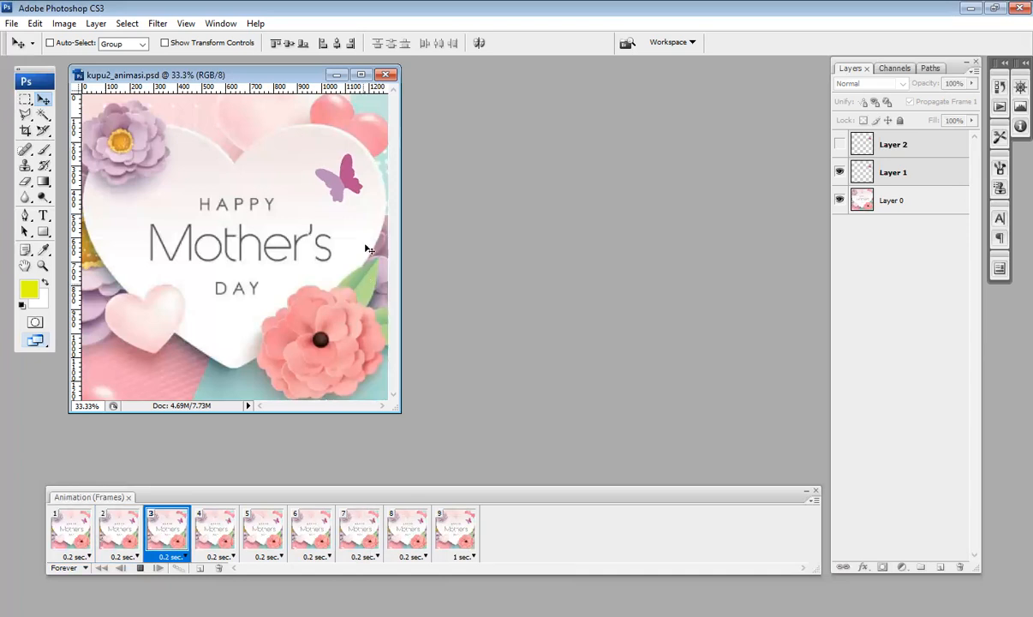
pyautogui.click(43, 266)
pyautogui.moveTo(249, 118); pyautogui.dragTo(382, 279)
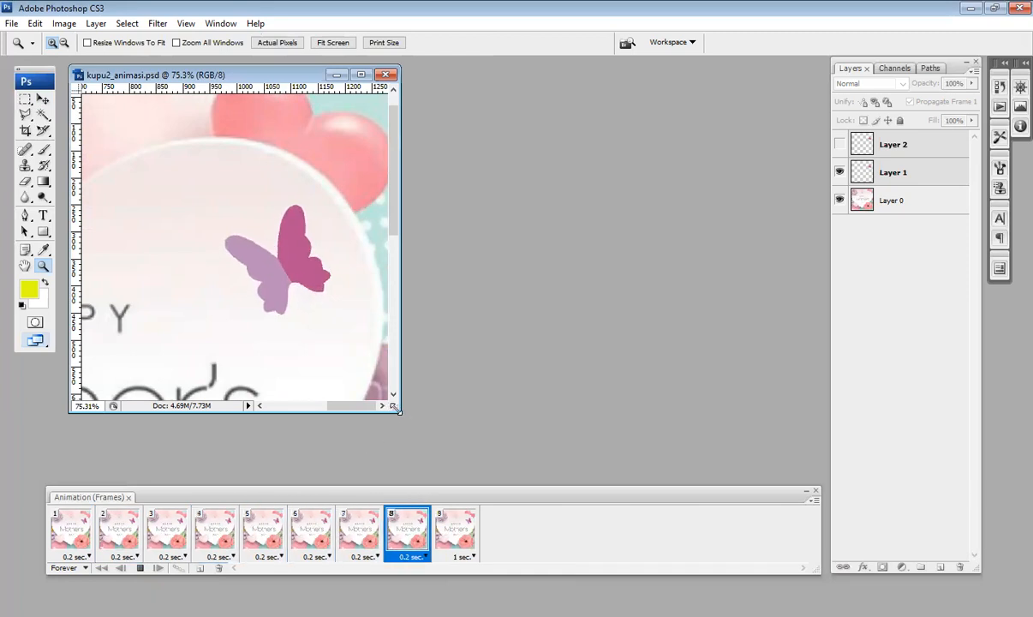
pyautogui.moveTo(396, 410); pyautogui.dragTo(433, 464)
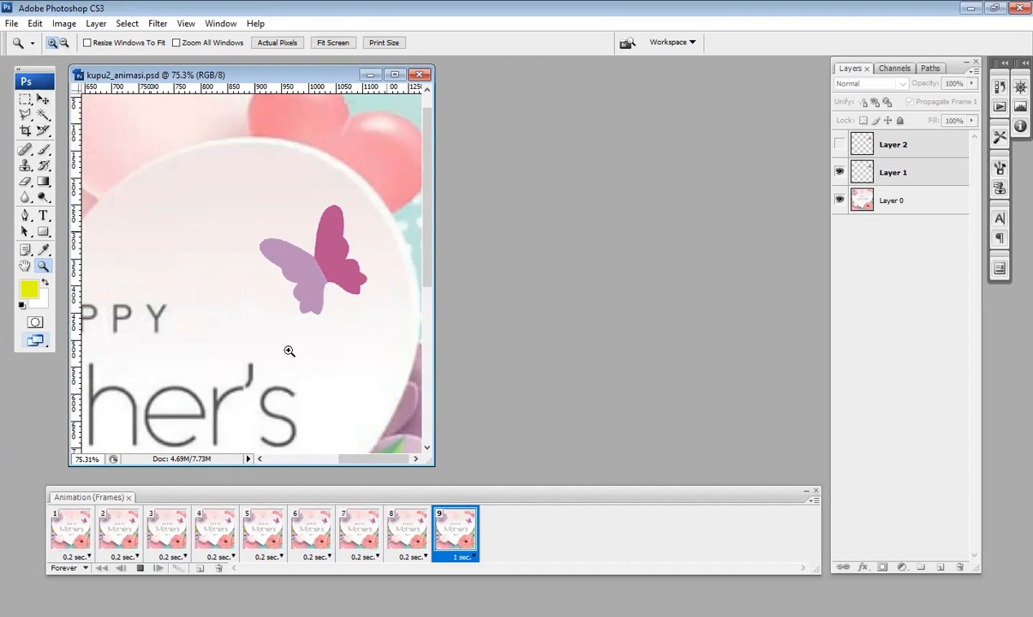
pyautogui.click(140, 569)
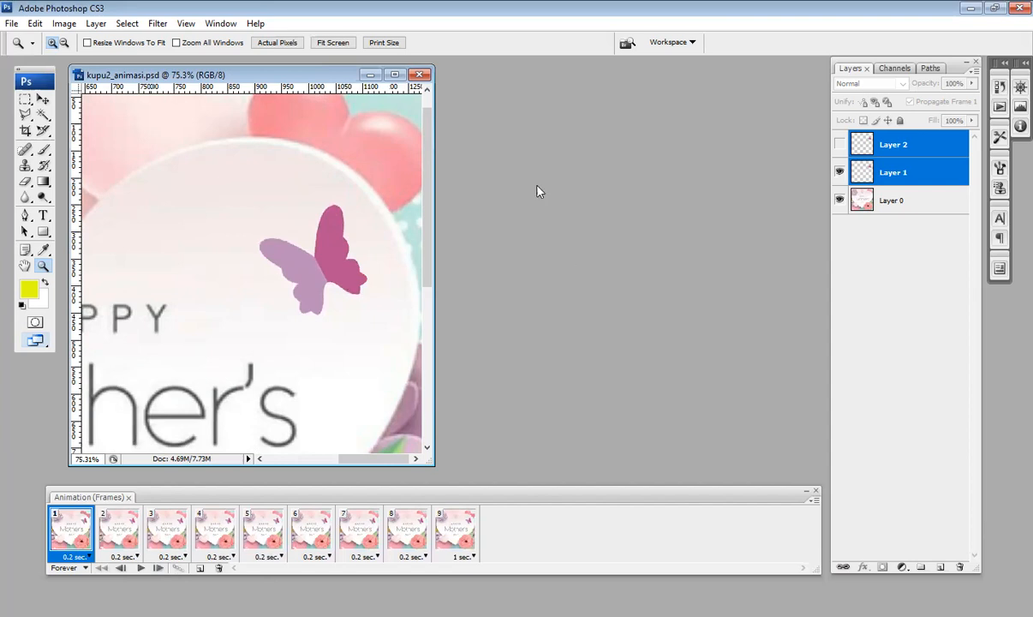
# Step: Open kupu2.jpg, the original Mother's Day card image
pyautogui.hotkey('ctrl', 'o')
pyautogui.click(467, 134)
pyautogui.click(688, 343)
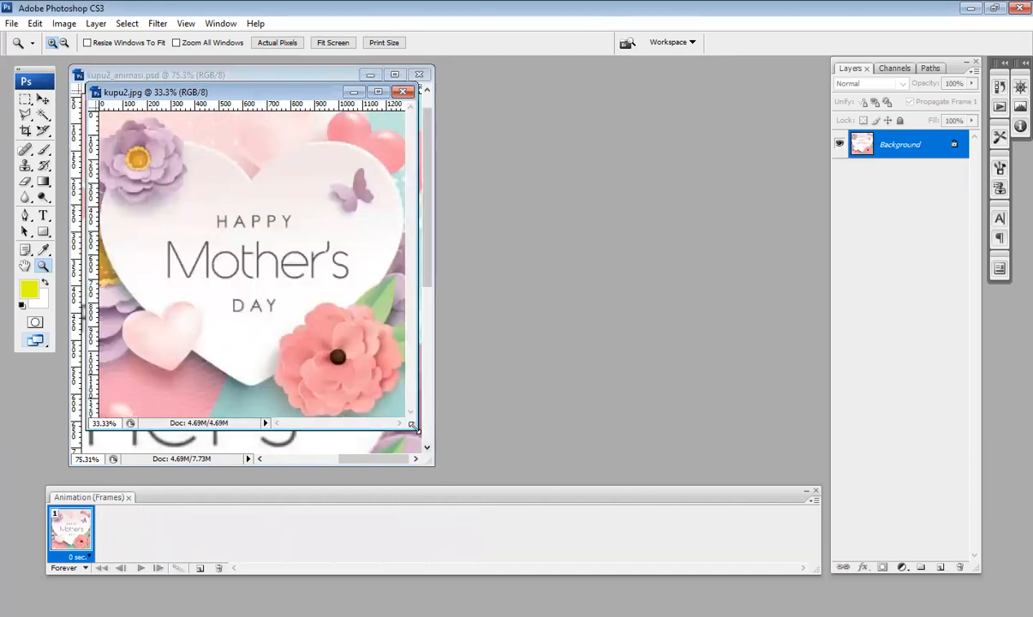
# Step: Convert the locked Background of kupu2.jpg into a regular editable layer, with the butterfly shown close up
pyautogui.moveTo(412, 426); pyautogui.dragTo(555, 481)
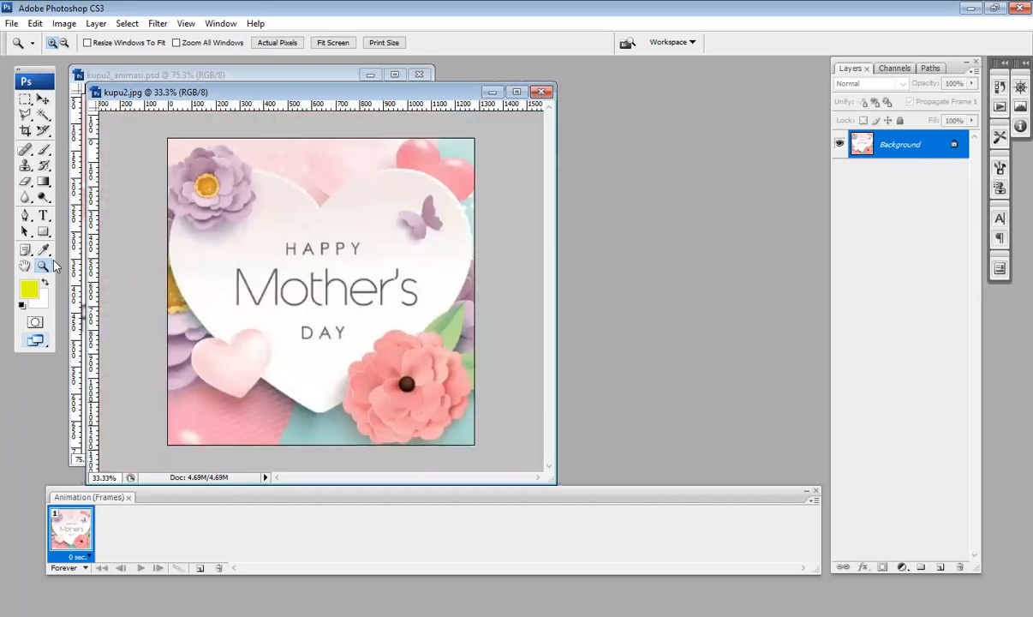
pyautogui.moveTo(372, 178); pyautogui.dragTo(478, 267)
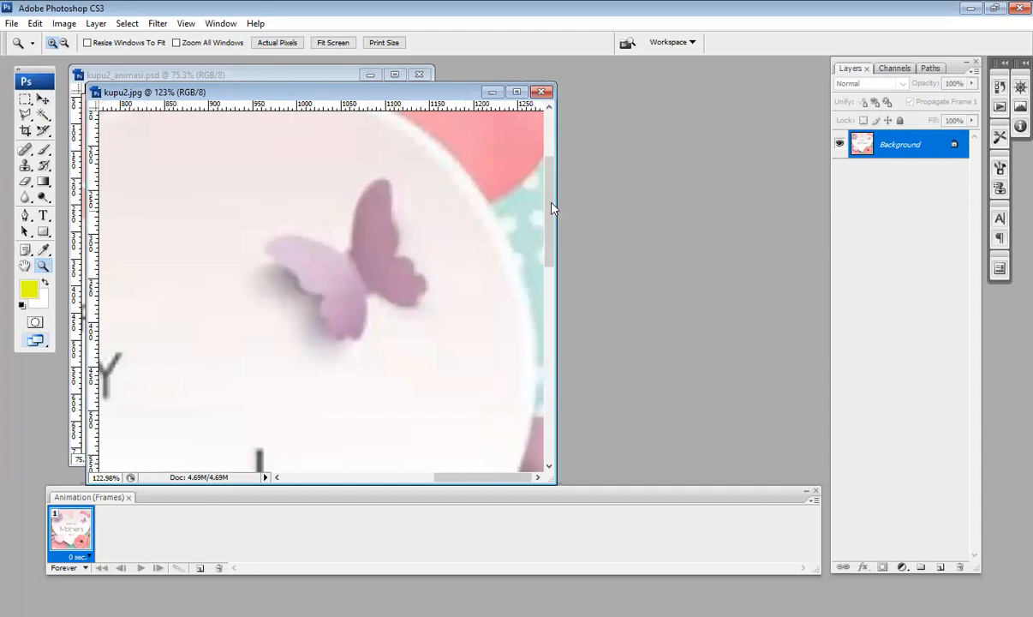
pyautogui.scroll(2, 432, 452)
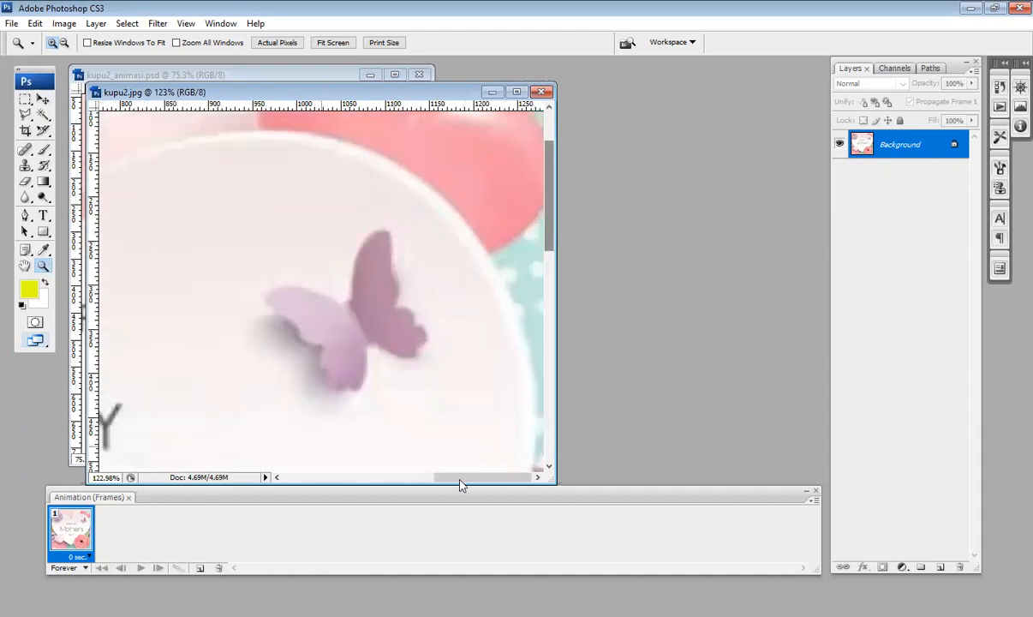
pyautogui.hscroll(-2, 432, 452)
pyautogui.hscroll(-1, 444, 310)
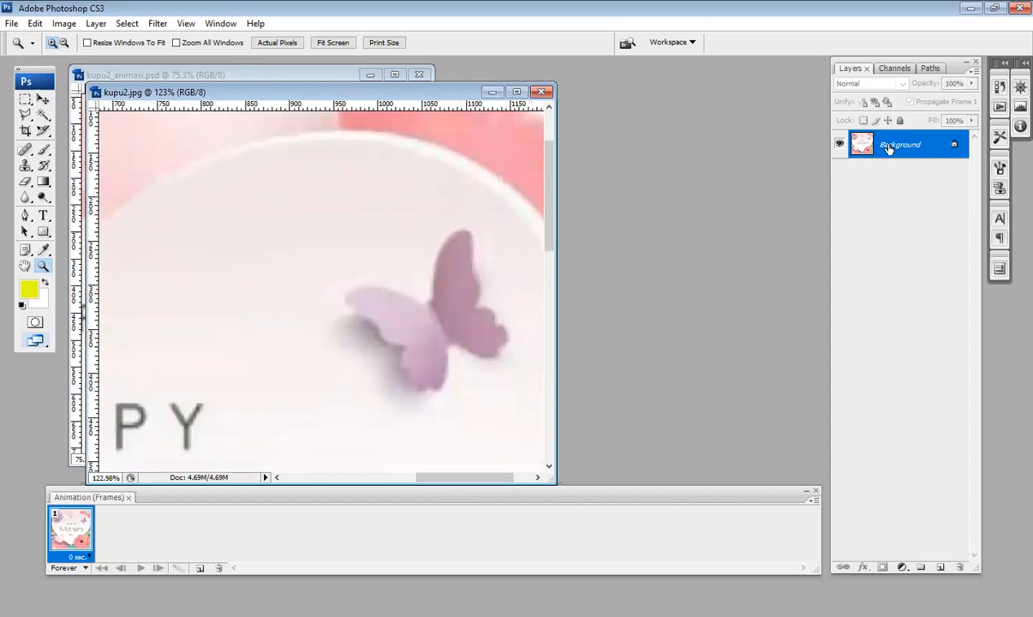
pyautogui.click(626, 235)
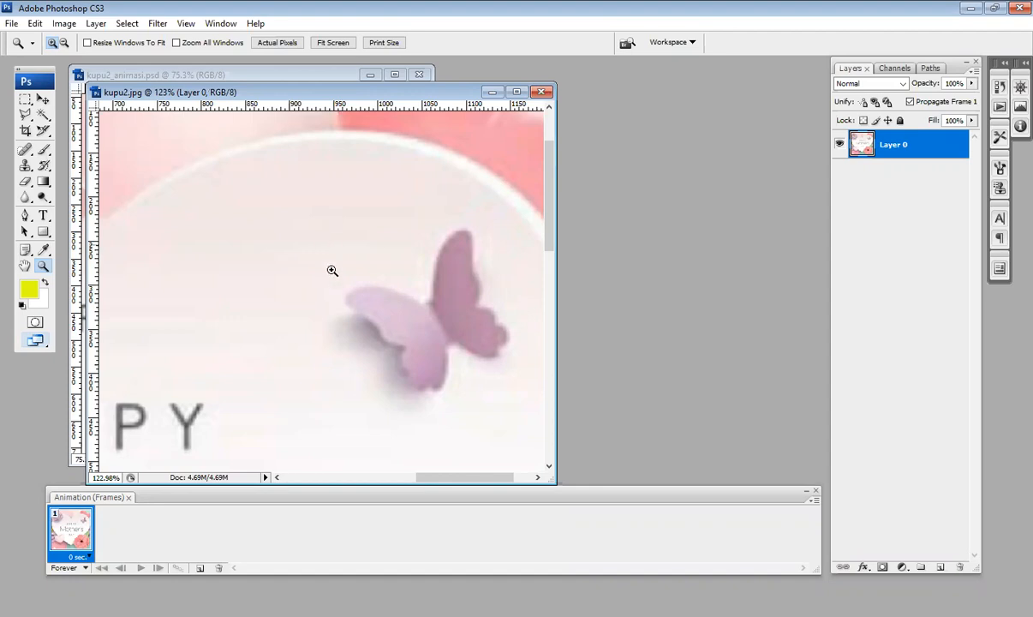
# Step: Choose the Clone Stamp tool and set its brush's master diameter to 76 px
pyautogui.rightClick(26, 166)
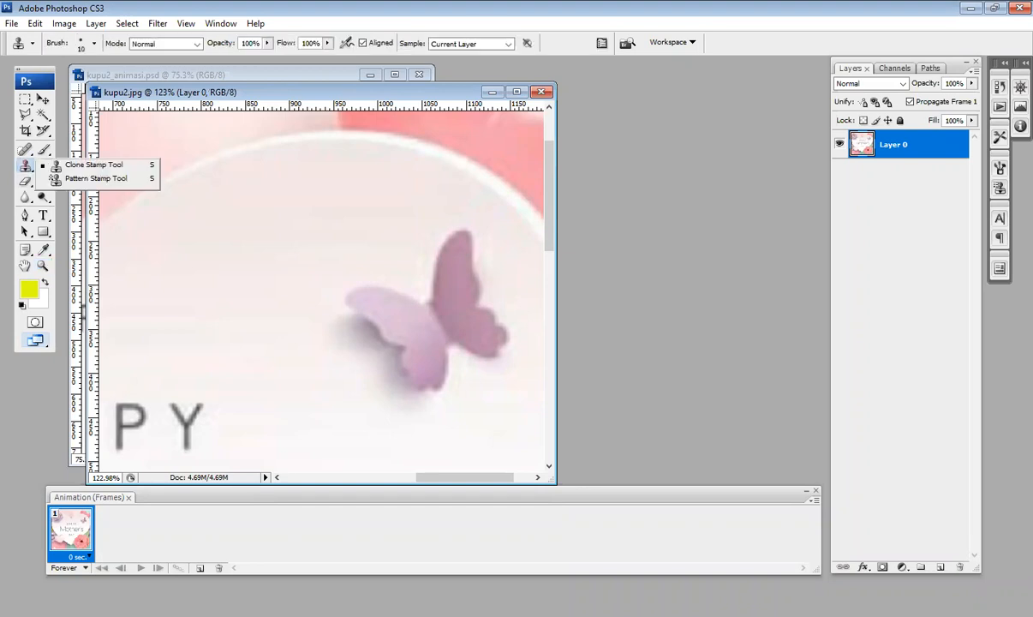
pyautogui.click(94, 165)
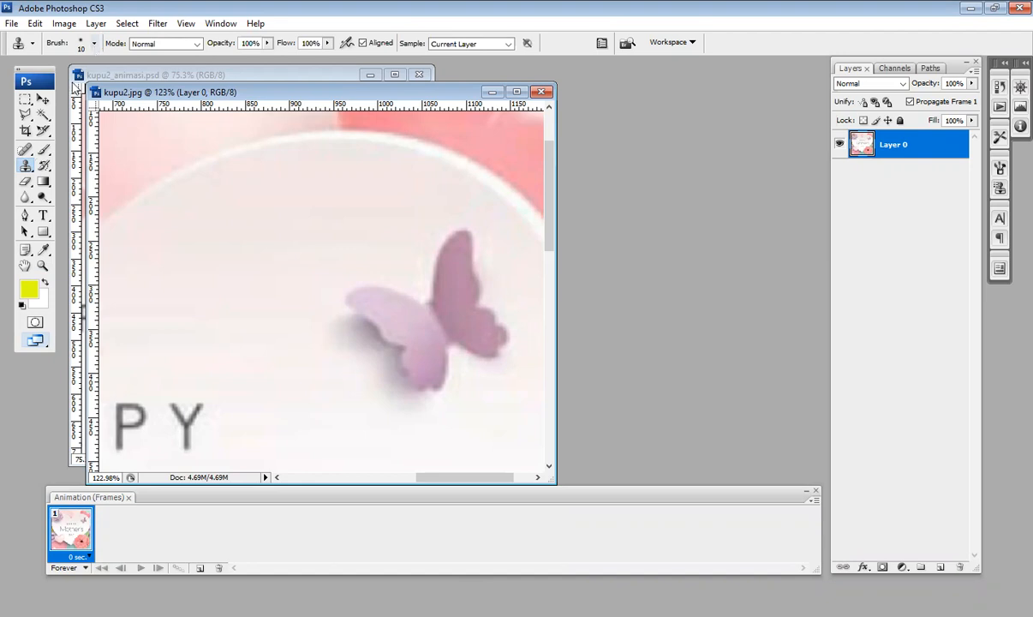
pyautogui.click(95, 44)
pyautogui.write('162')
pyautogui.press('Return')
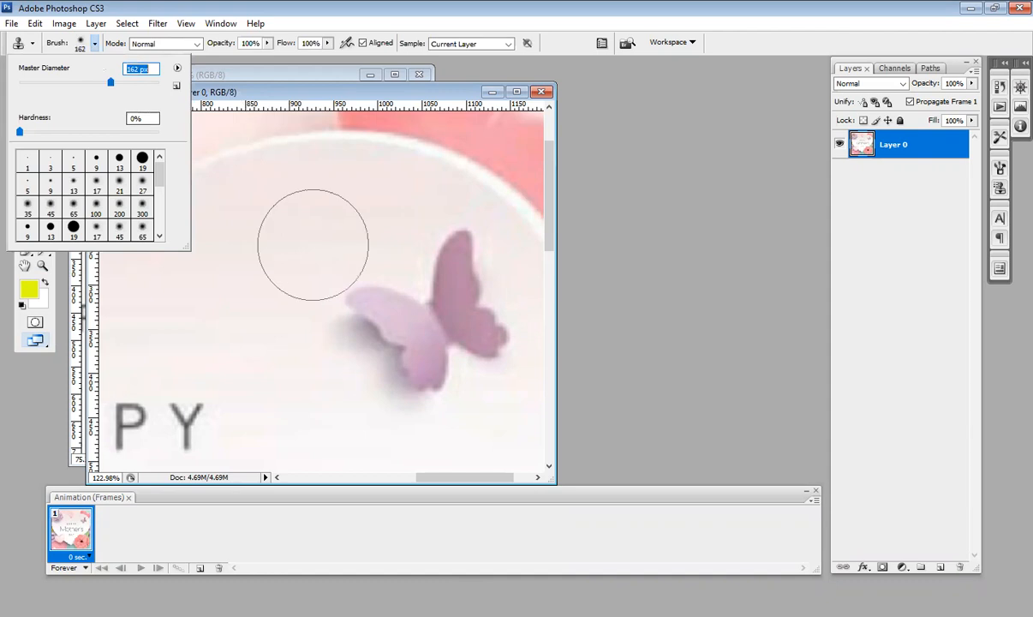
pyautogui.click(70, 80)
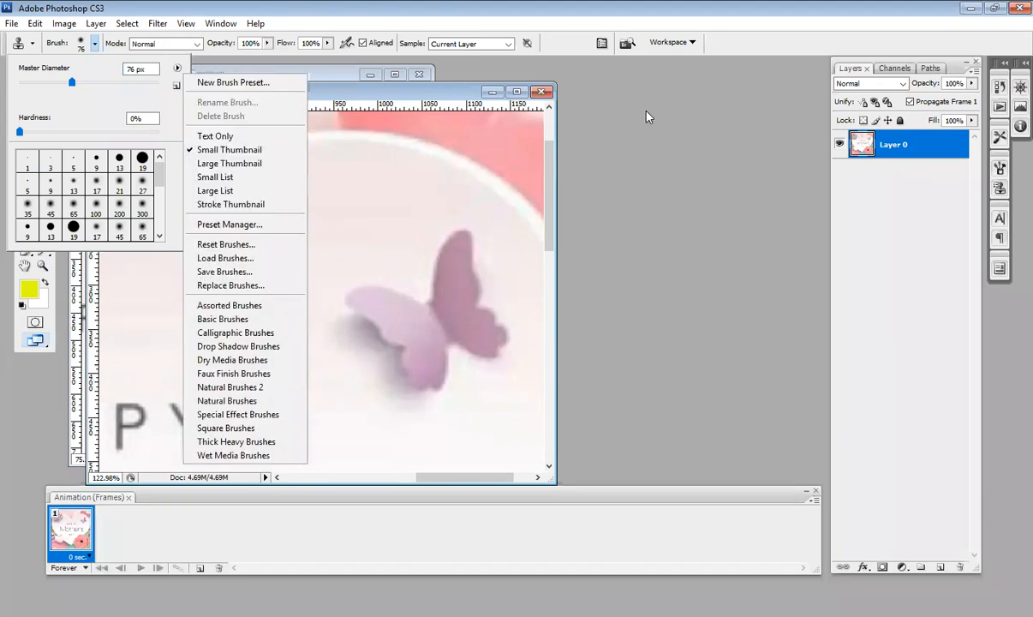
pyautogui.click(647, 176)
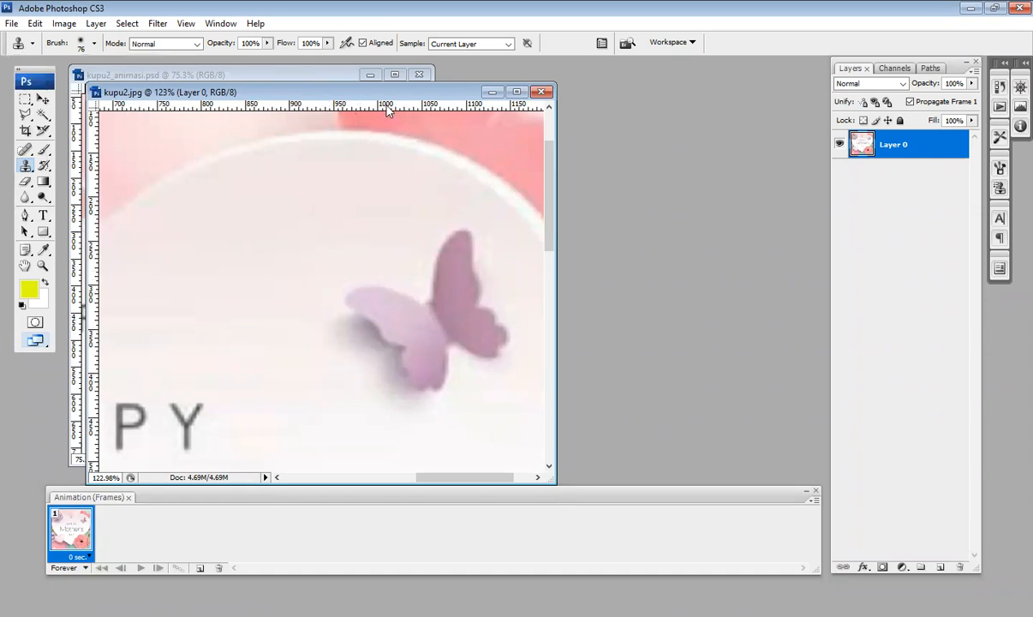
# Step: Place a horizontal guide level with the butterfly's upper wing tip and sample the clear heart background on it as the clone source
pyautogui.moveTo(385, 160); pyautogui.dragTo(381, 226)
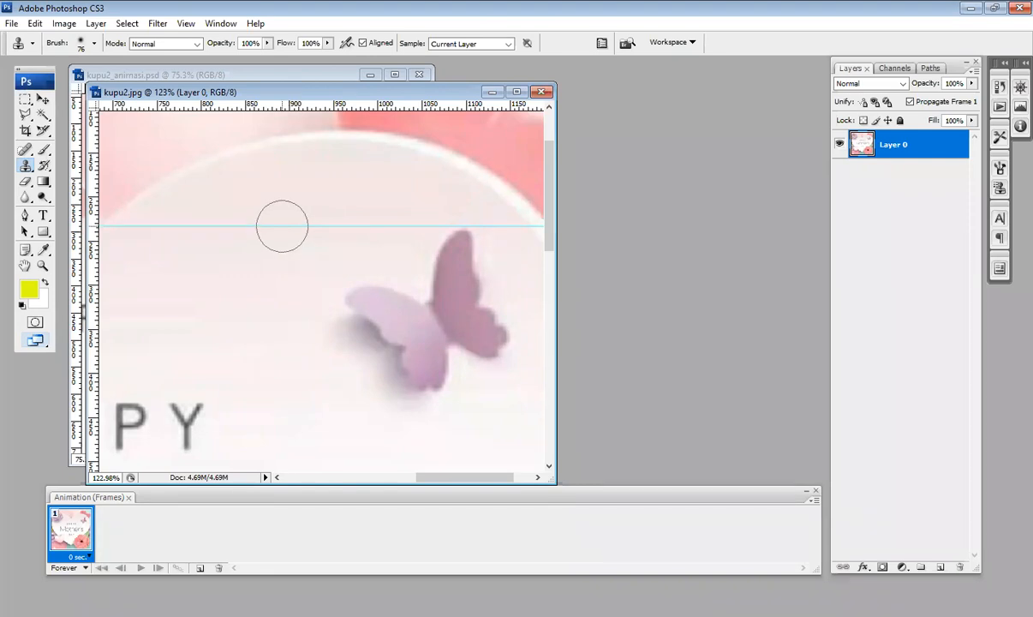
pyautogui.keyDown('alt'); pyautogui.click(282, 226); pyautogui.keyUp('alt')
pyautogui.click(356, 228)
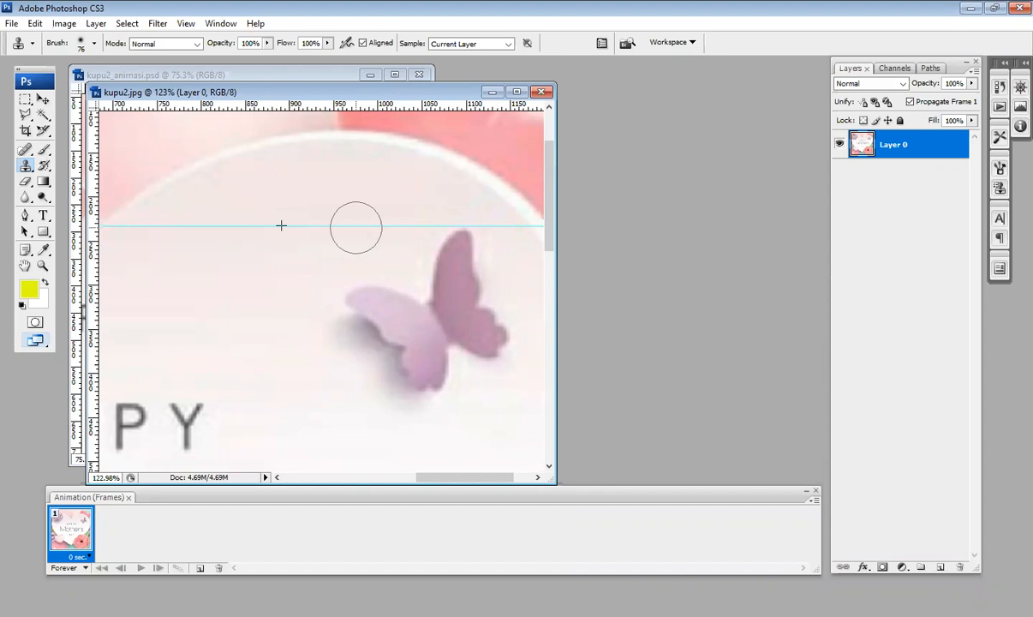
# Step: Clone the clear heart background over the butterfly in vertical strokes, from its light wing across to its dark wing
pyautogui.moveTo(356, 228)
pyautogui.mouseDown()
pyautogui.moveTo(348, 384)
pyautogui.moveTo(358, 336)
pyautogui.moveTo(348, 227)
pyautogui.moveTo(348, 375)
pyautogui.mouseUp()
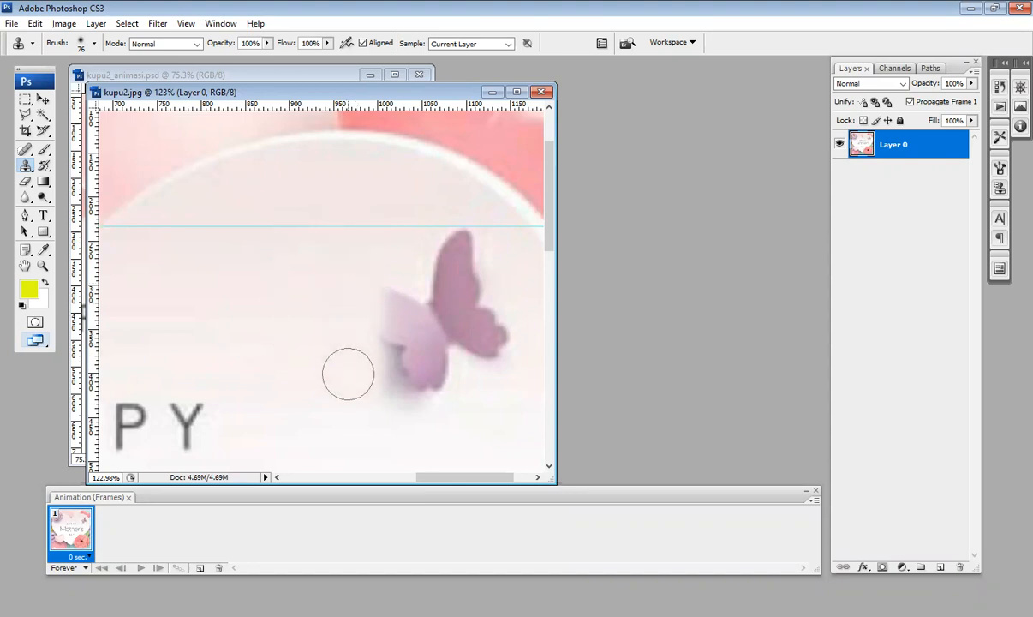
pyautogui.moveTo(390, 231); pyautogui.dragTo(386, 402)
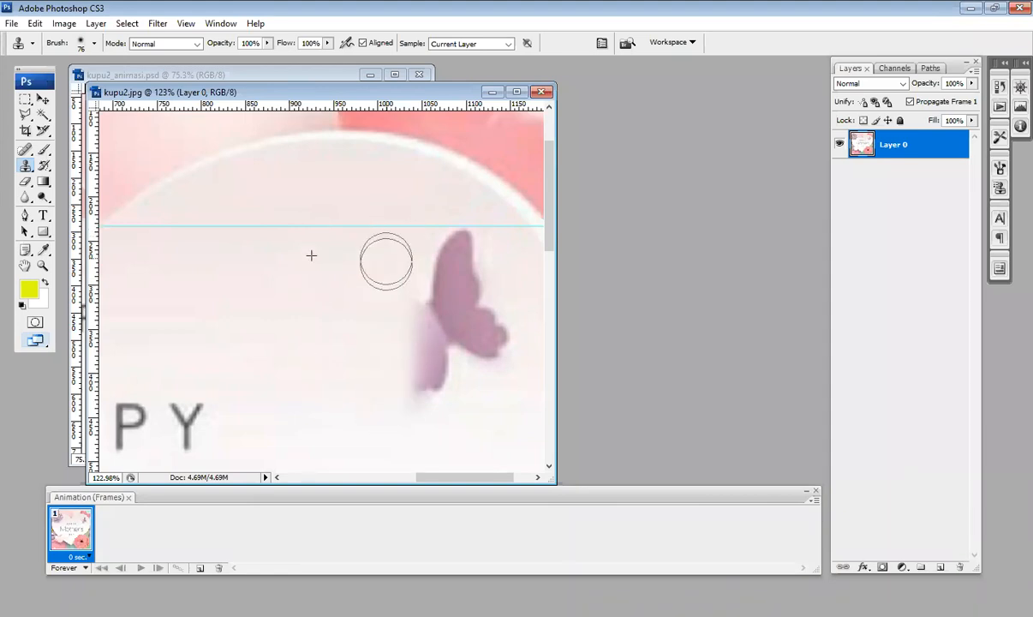
pyautogui.moveTo(390, 224)
pyautogui.mouseDown()
pyautogui.moveTo(398, 393)
pyautogui.moveTo(396, 223)
pyautogui.mouseUp()
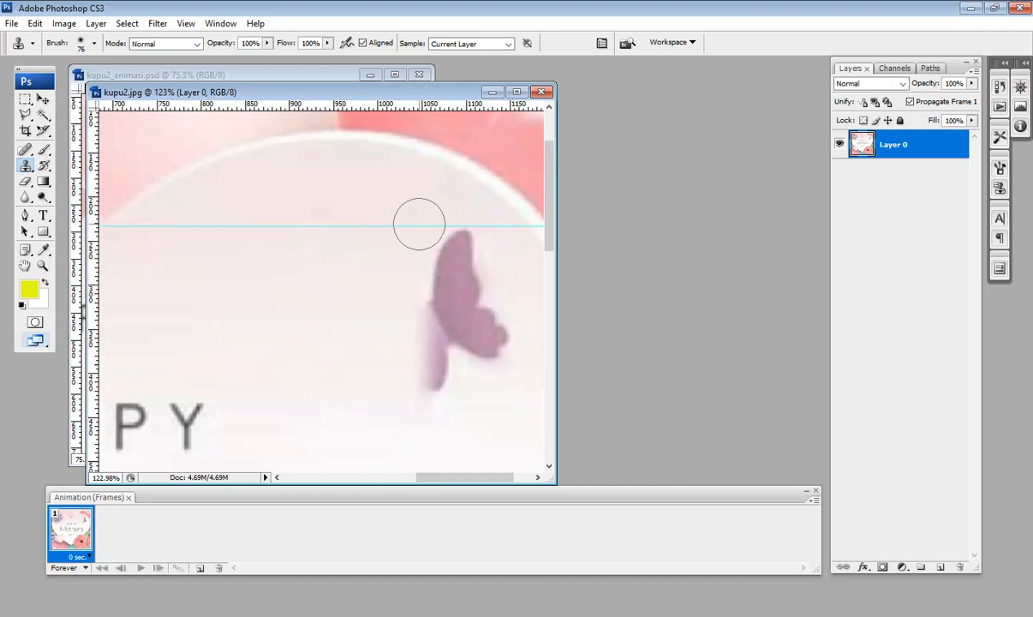
pyautogui.moveTo(419, 223)
pyautogui.mouseDown()
pyautogui.moveTo(423, 390)
pyautogui.moveTo(427, 296)
pyautogui.moveTo(438, 401)
pyautogui.moveTo(437, 321)
pyautogui.mouseUp()
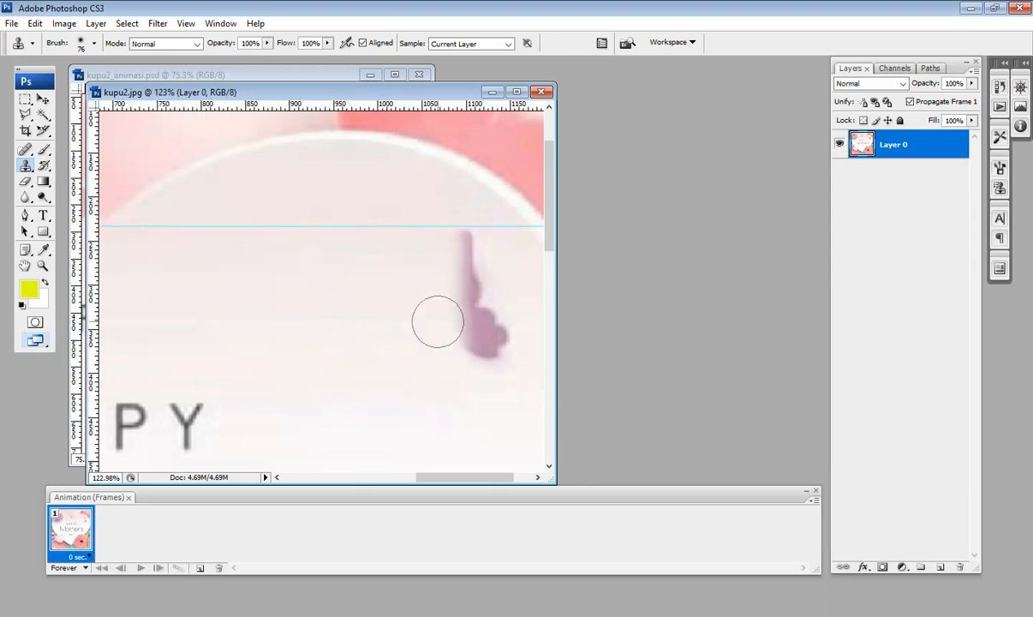
pyautogui.moveTo(455, 230); pyautogui.dragTo(458, 350)
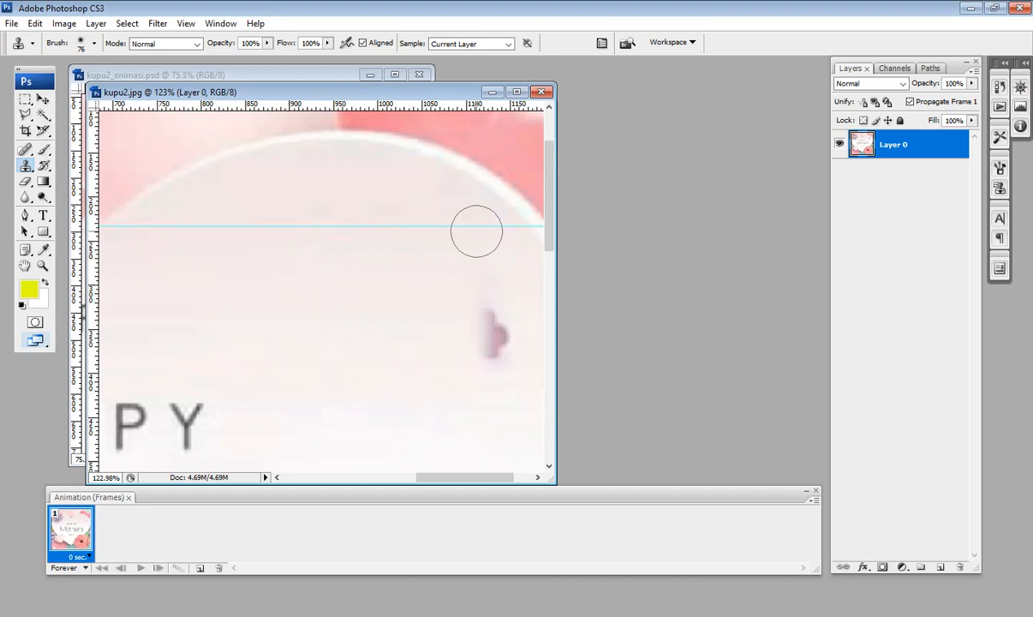
pyautogui.moveTo(477, 231)
pyautogui.mouseDown()
pyautogui.moveTo(481, 383)
pyautogui.moveTo(484, 358)
pyautogui.mouseUp()
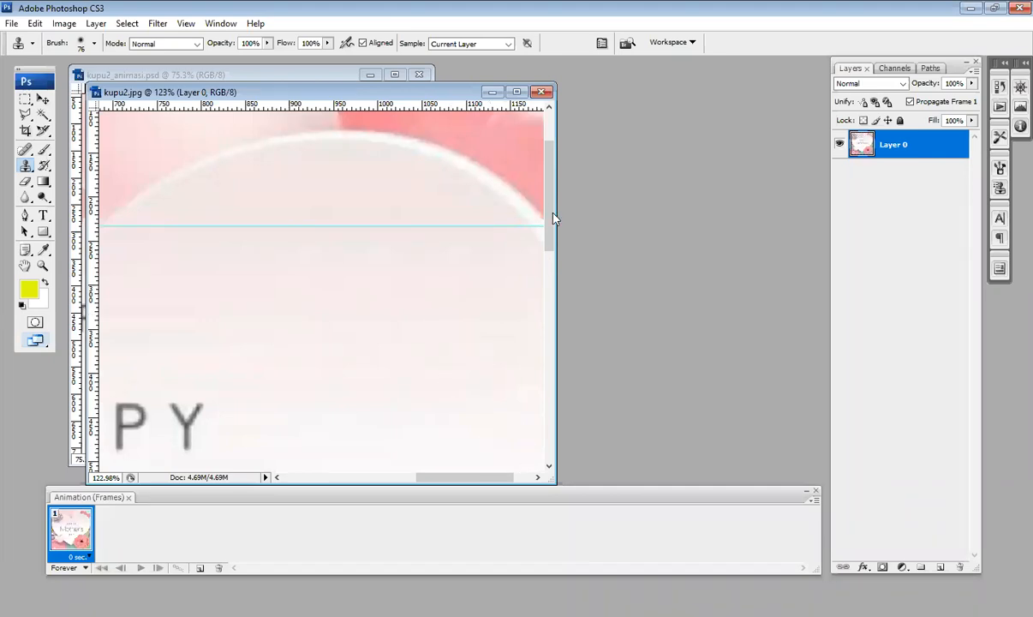
# Step: Clone a soft white patch onto the upper part of the heart's lobe around the guide and check it at 66.7% zoom
pyautogui.moveTo(552, 218); pyautogui.dragTo(557, 240)
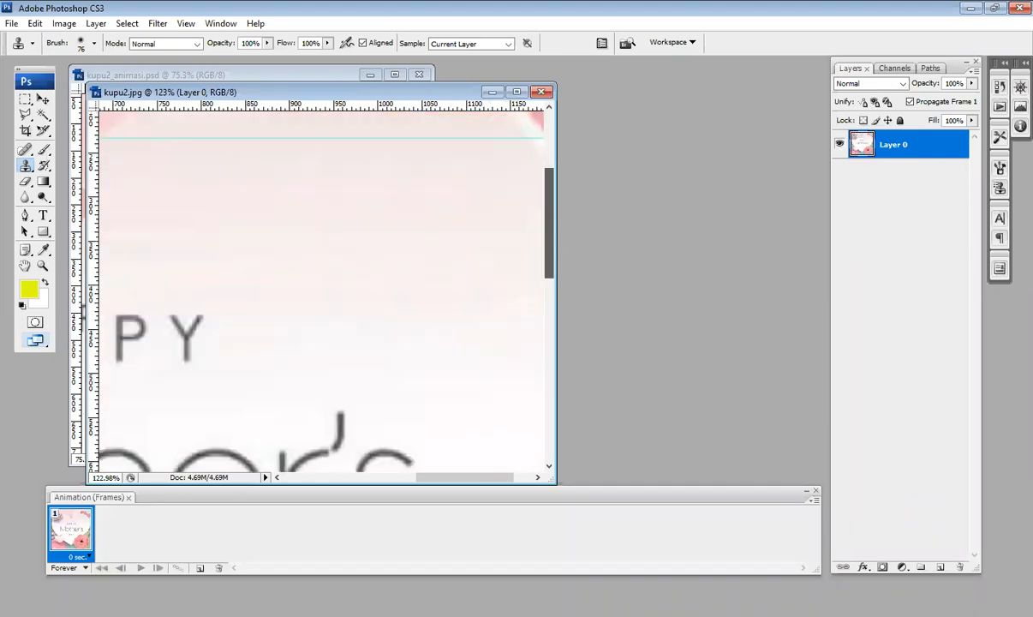
pyautogui.scroll(3, 392, 438)
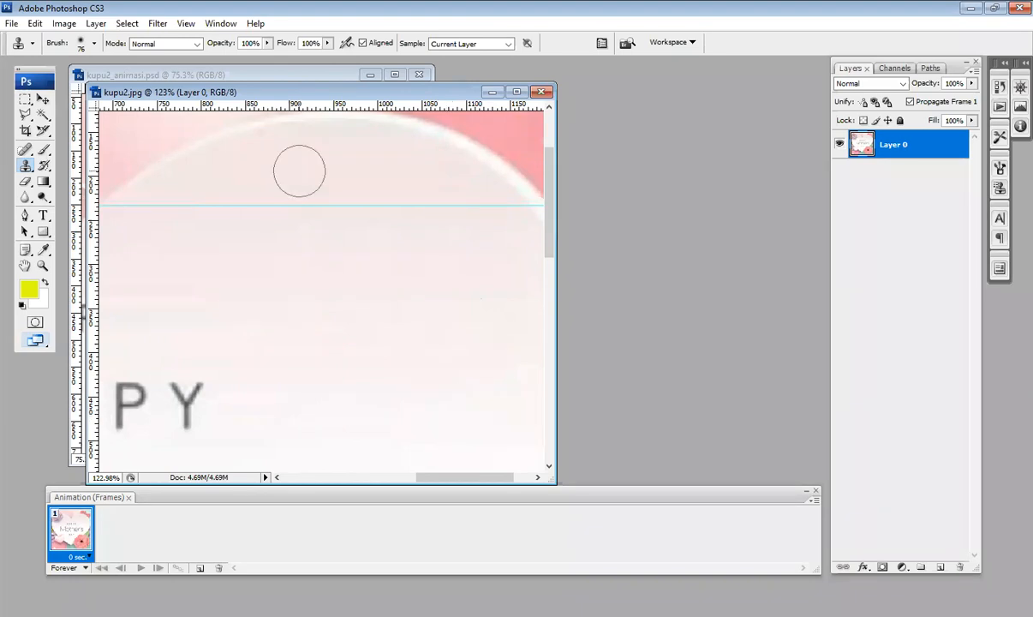
pyautogui.moveTo(299, 171); pyautogui.dragTo(230, 197)
pyautogui.moveTo(338, 183); pyautogui.dragTo(287, 199)
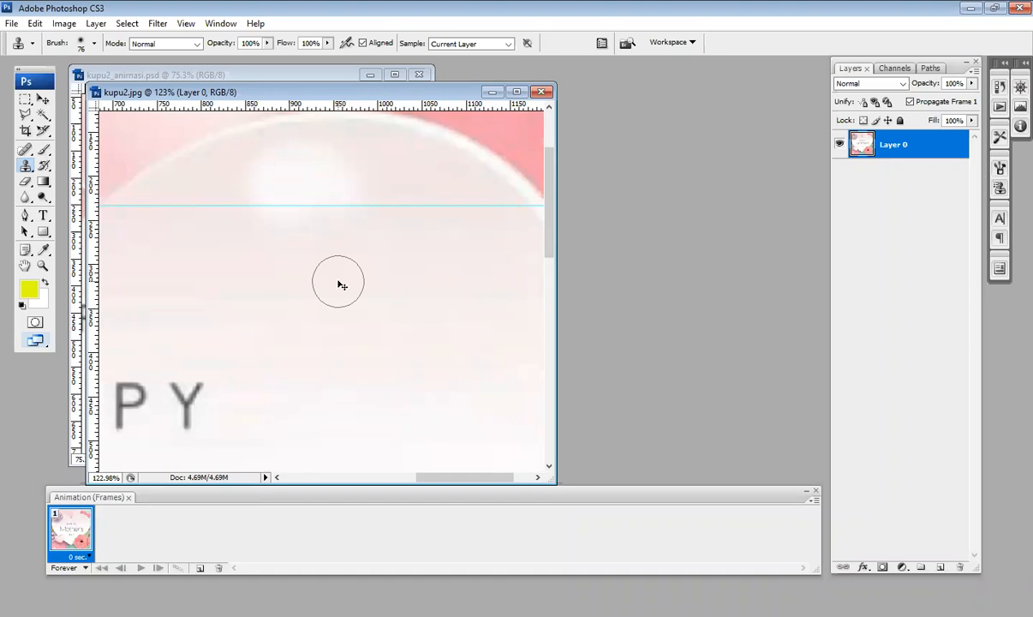
pyautogui.hotkey('ctrl', 'alt', '0')
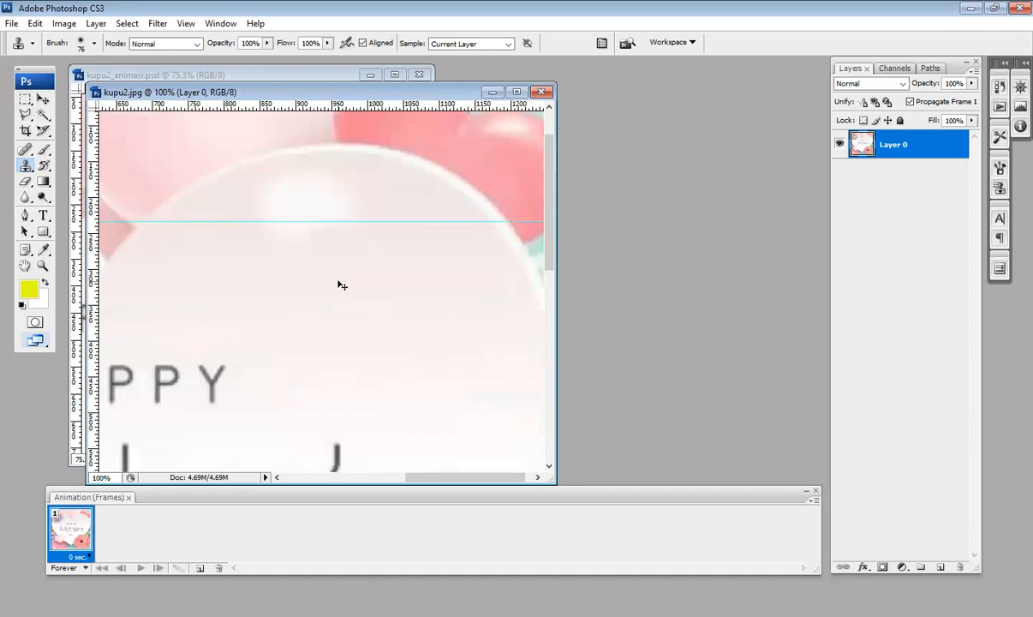
pyautogui.hotkey('ctrl', '-')
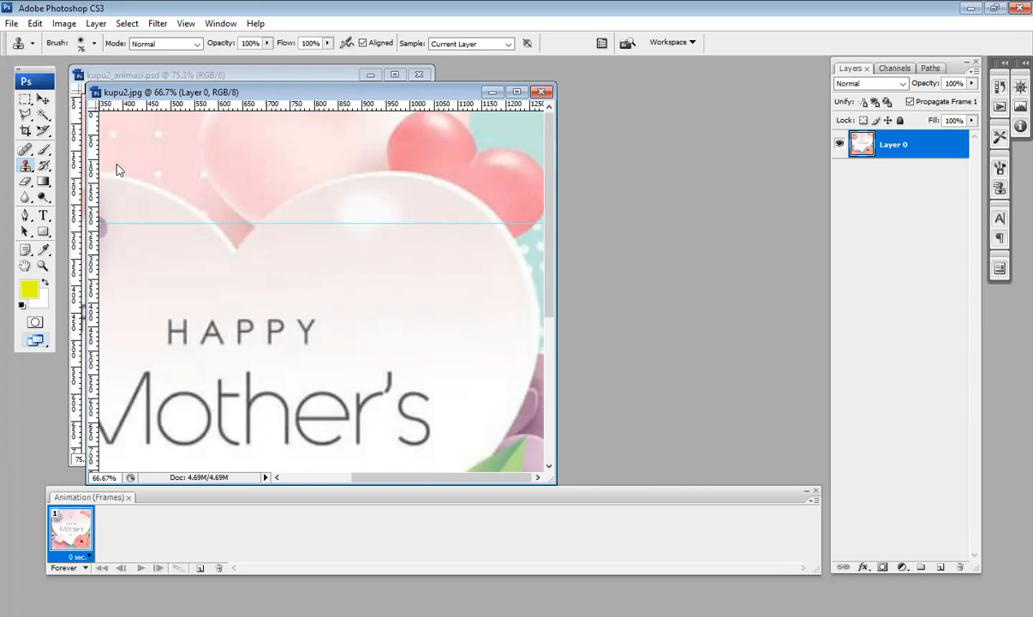
pyautogui.rightClick(27, 166)
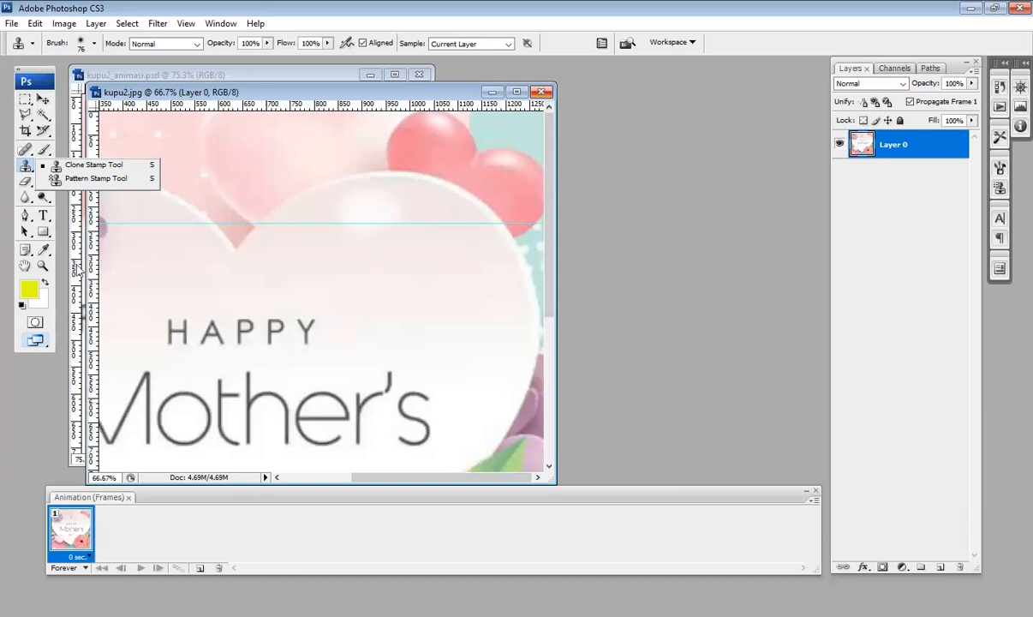
# Step: Zoom in on the butterfly in kupu2_animasi.psd and review the image's pixel dimensions and resolution without changing them
pyautogui.click(43, 265)
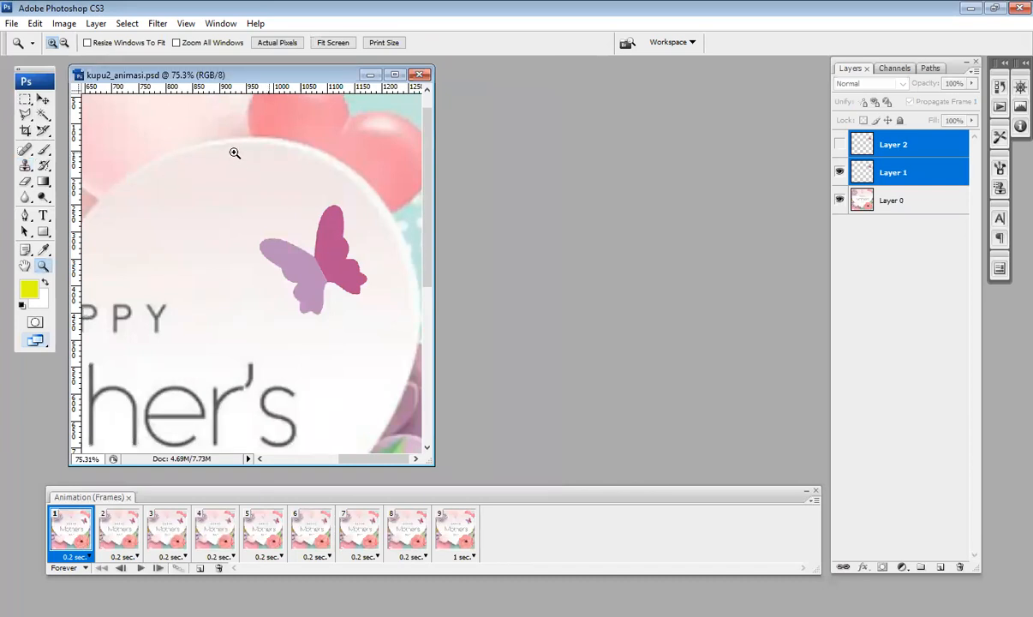
pyautogui.moveTo(248, 161); pyautogui.dragTo(431, 341)
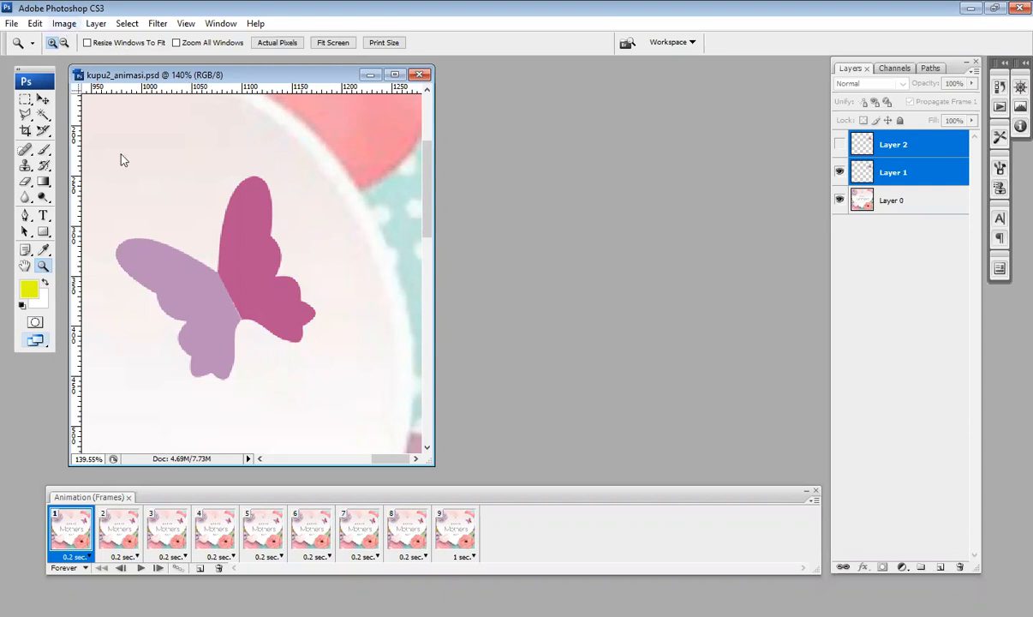
pyautogui.click(142, 127)
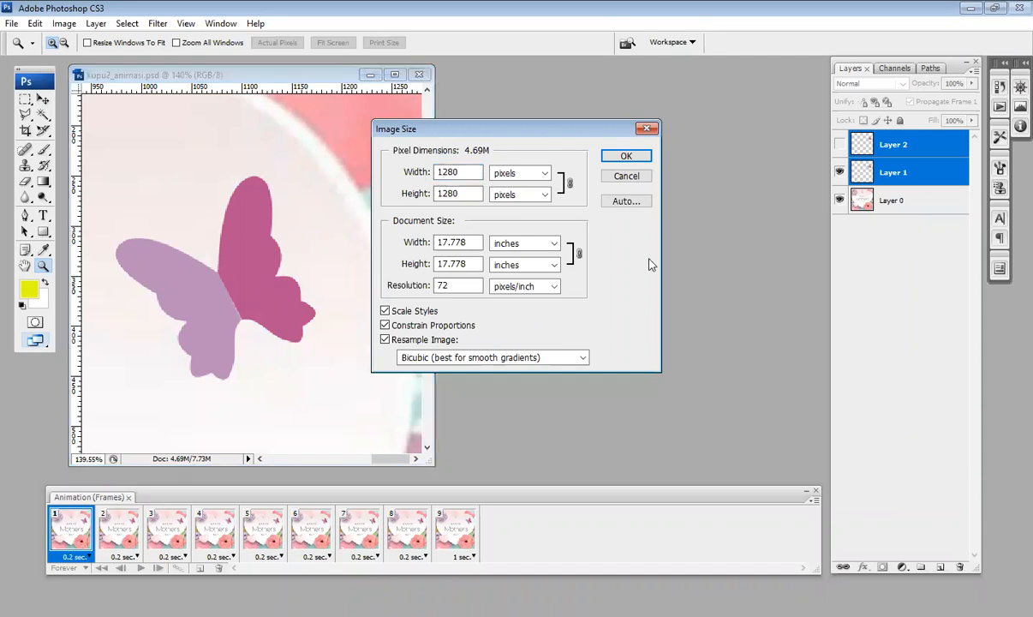
pyautogui.click(640, 178)
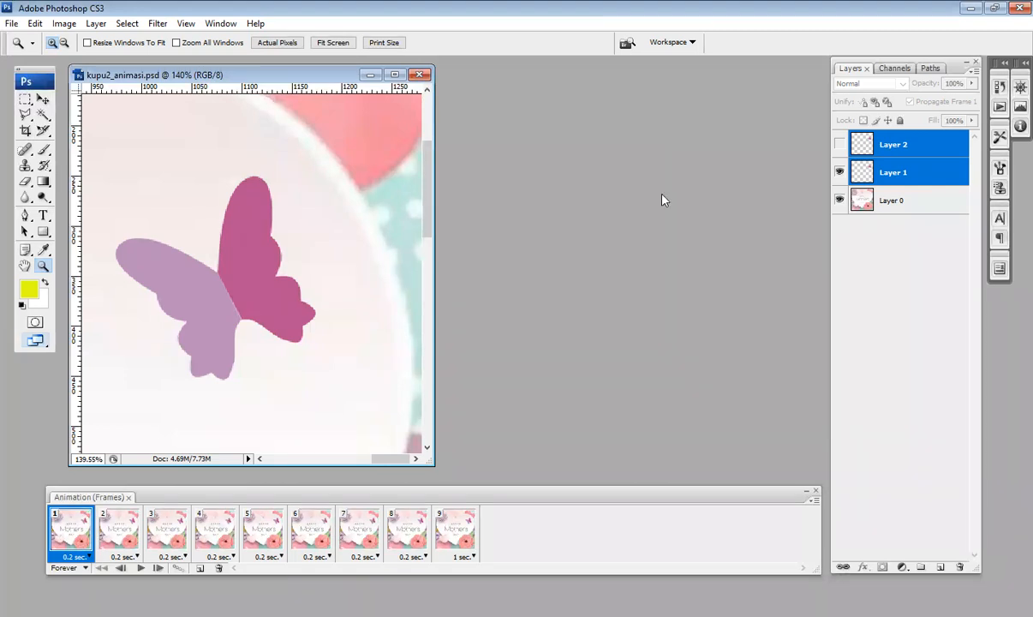
# Step: Fit the whole Mother's Day card in view in kupu2_animasi.psd
pyautogui.hotkey('ctrl', 'shift', 'alt', 's')
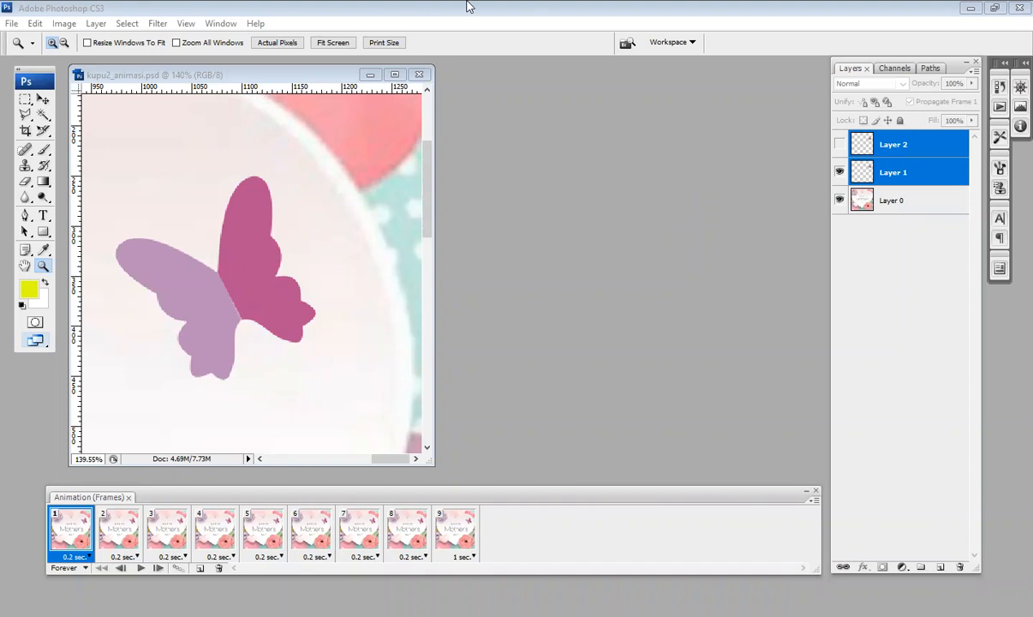
pyautogui.click(335, 229)
pyautogui.hotkey('ctrl', '0')
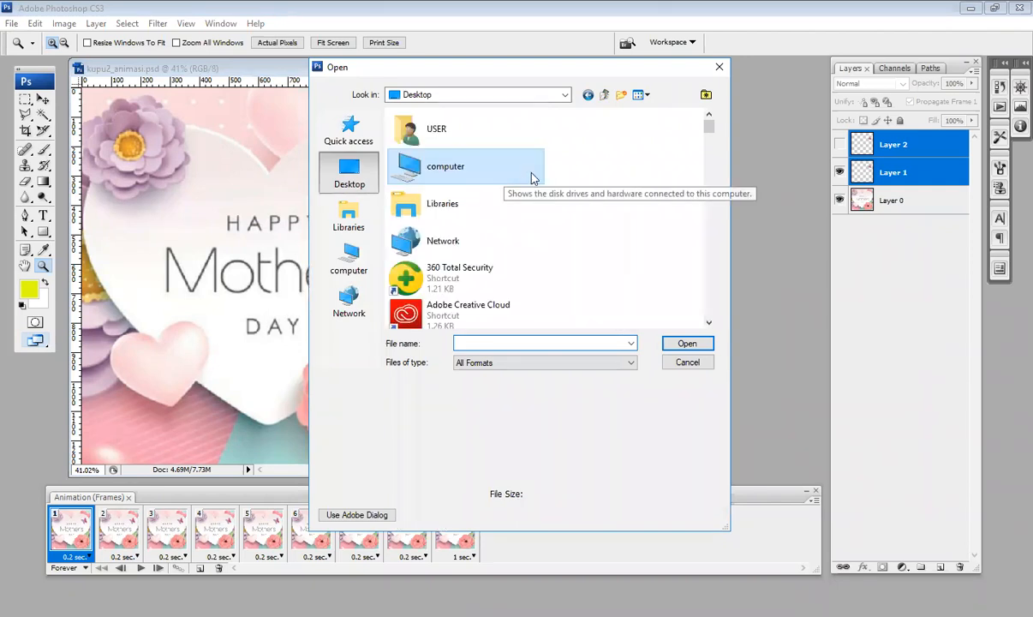
# Step: Browse the files in the Desktop's 000_aaa_dektop folder for an image to open
pyautogui.scroll(-2, 541, 271)
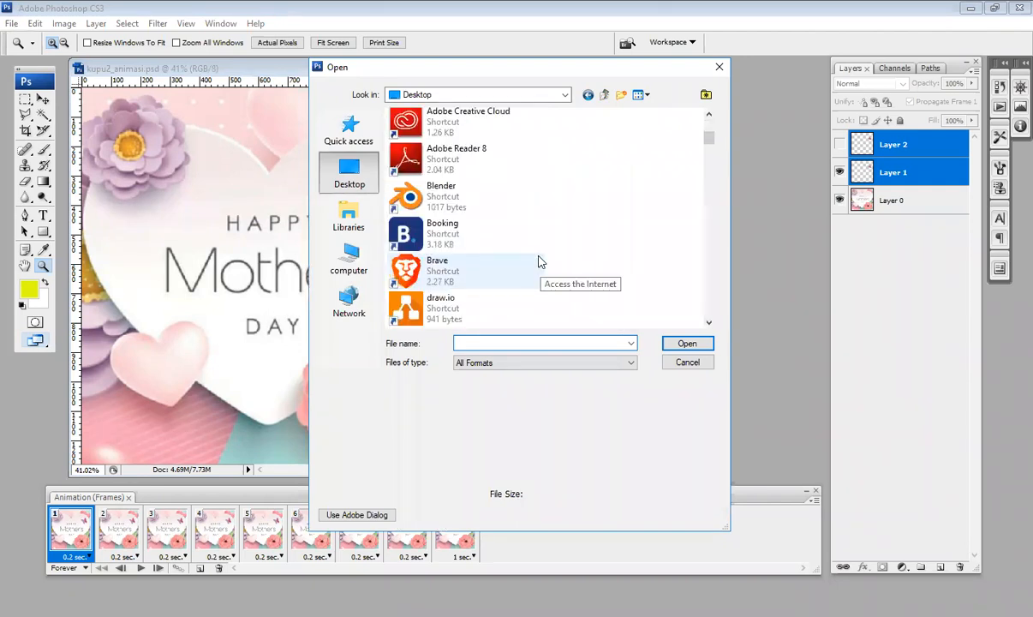
pyautogui.scroll(-2, 540, 261)
pyautogui.scroll(-1, 541, 217)
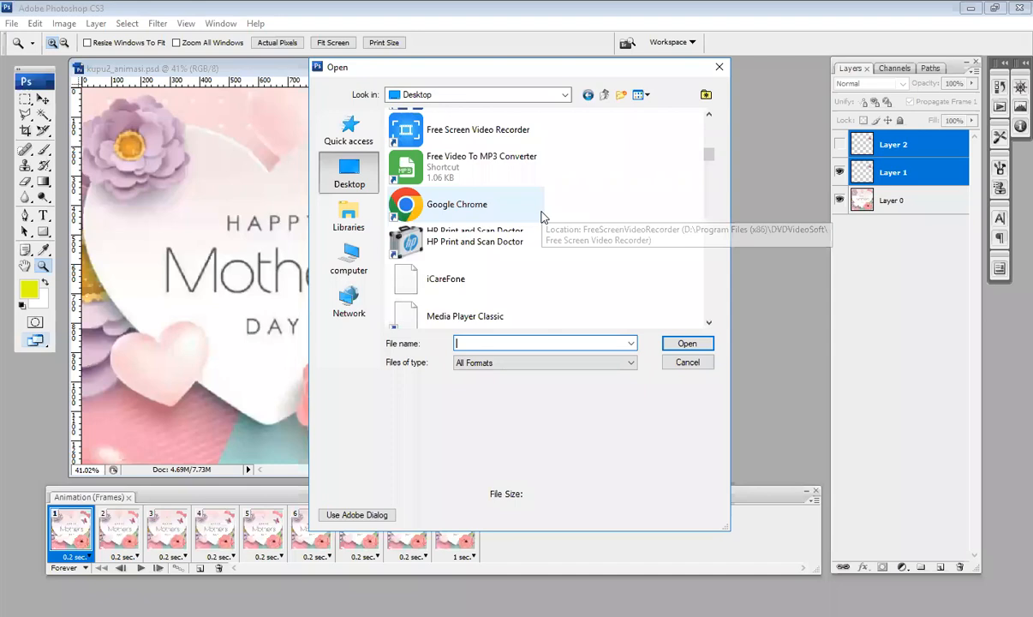
pyautogui.scroll(-1, 542, 216)
pyautogui.scroll(-2, 542, 220)
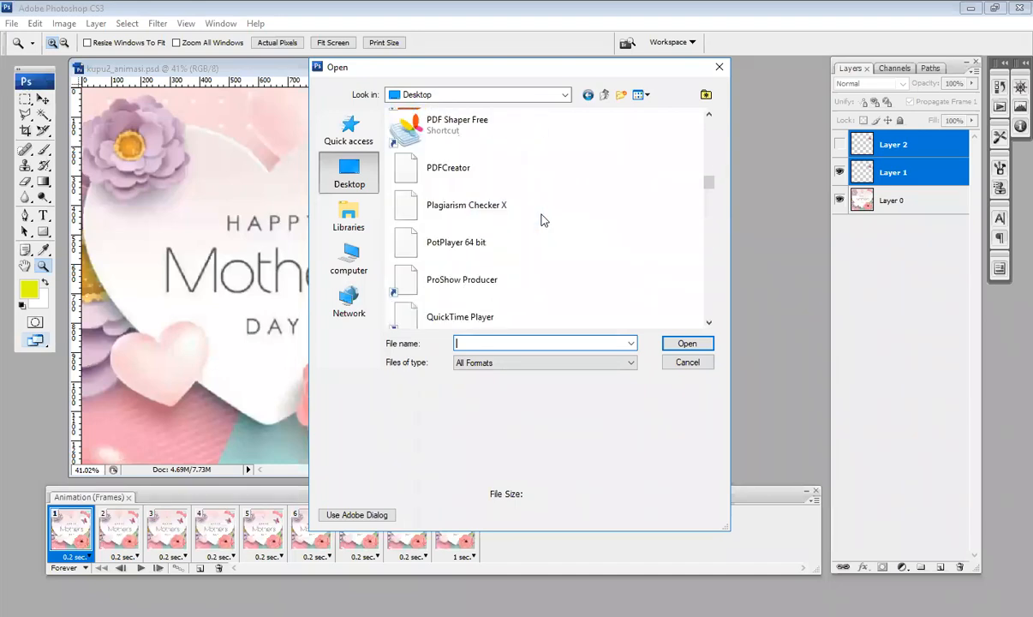
pyautogui.scroll(-1, 541, 221)
pyautogui.scroll(-3, 542, 220)
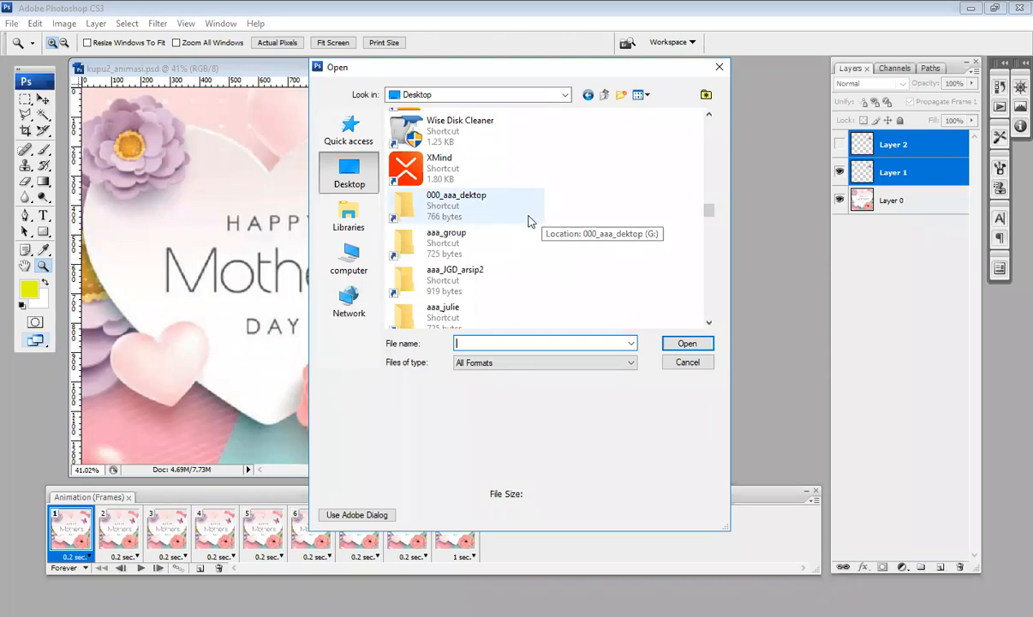
pyautogui.doubleClick(474, 206)
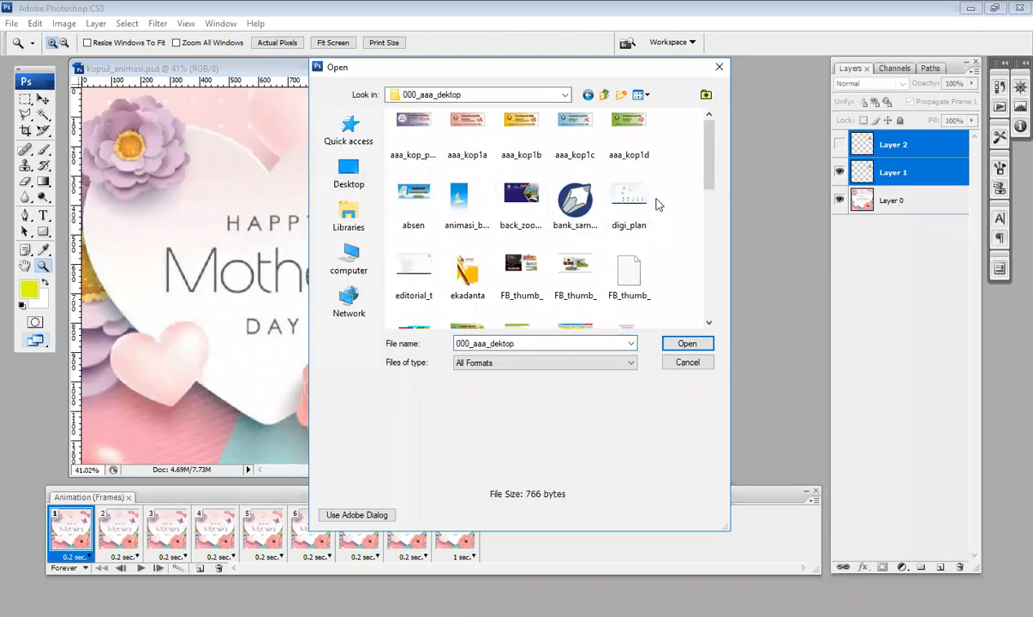
pyautogui.scroll(-2, 658, 204)
pyautogui.scroll(-2, 658, 204)
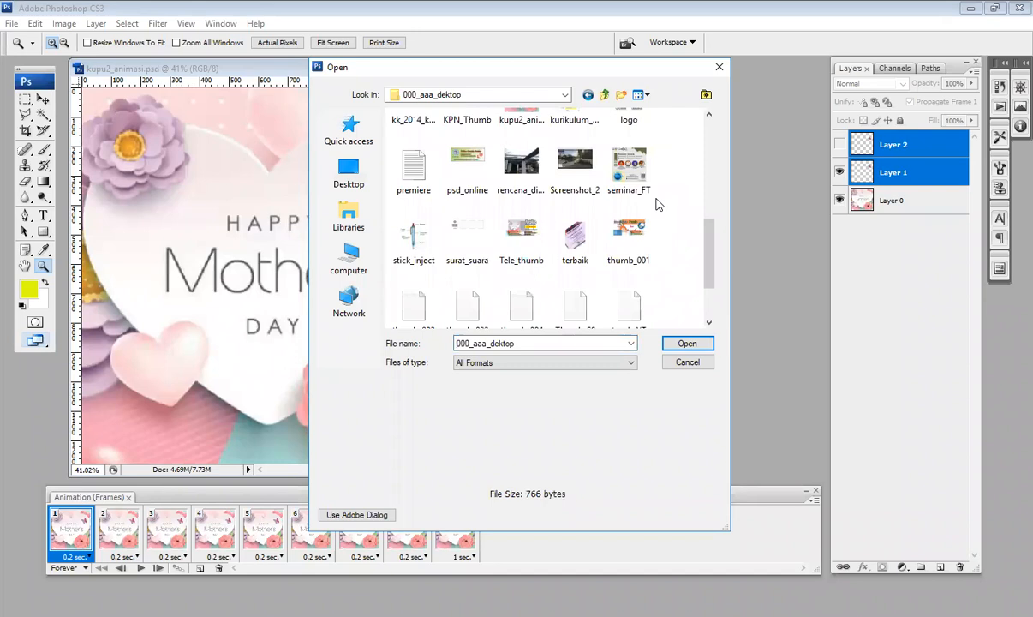
pyautogui.scroll(-2, 658, 204)
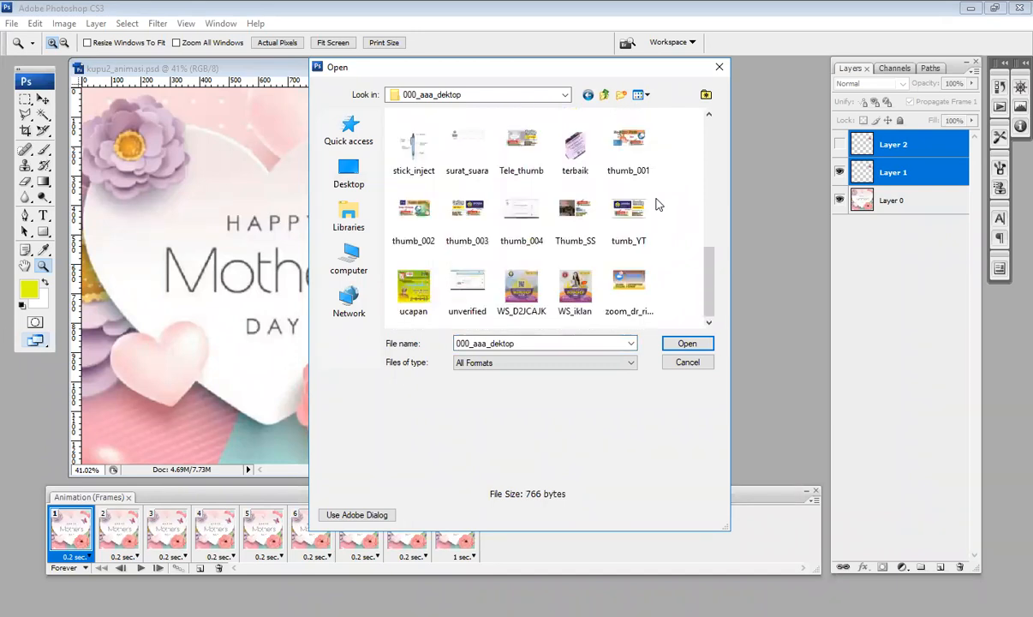
pyautogui.scroll(5, 658, 204)
# Step: Return to the Desktop listing and open the aaa_wainar_promo folder
pyautogui.click(605, 96)
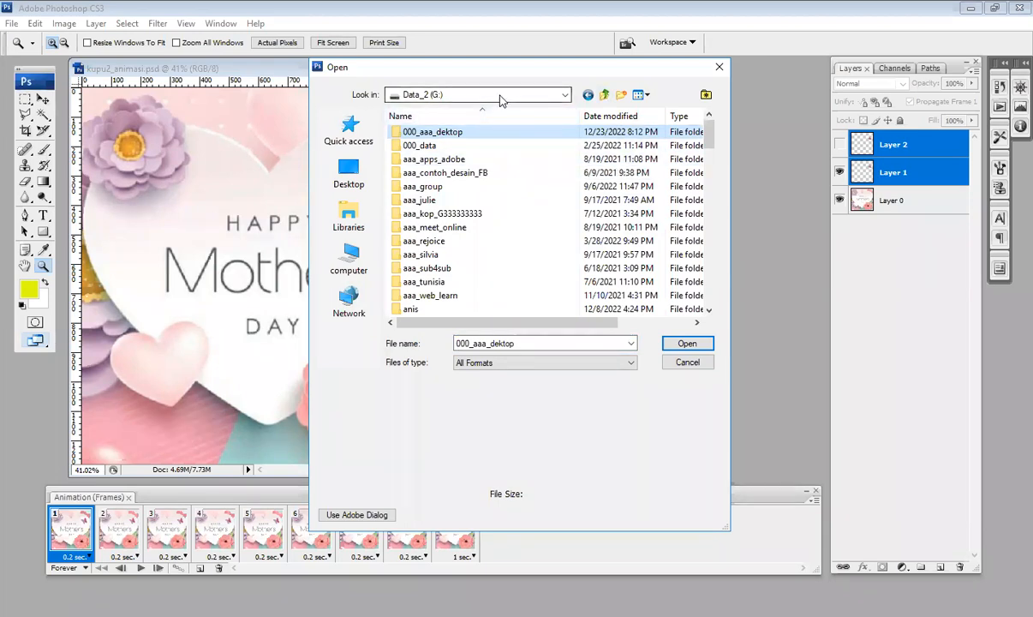
pyautogui.click(475, 96)
pyautogui.click(411, 117)
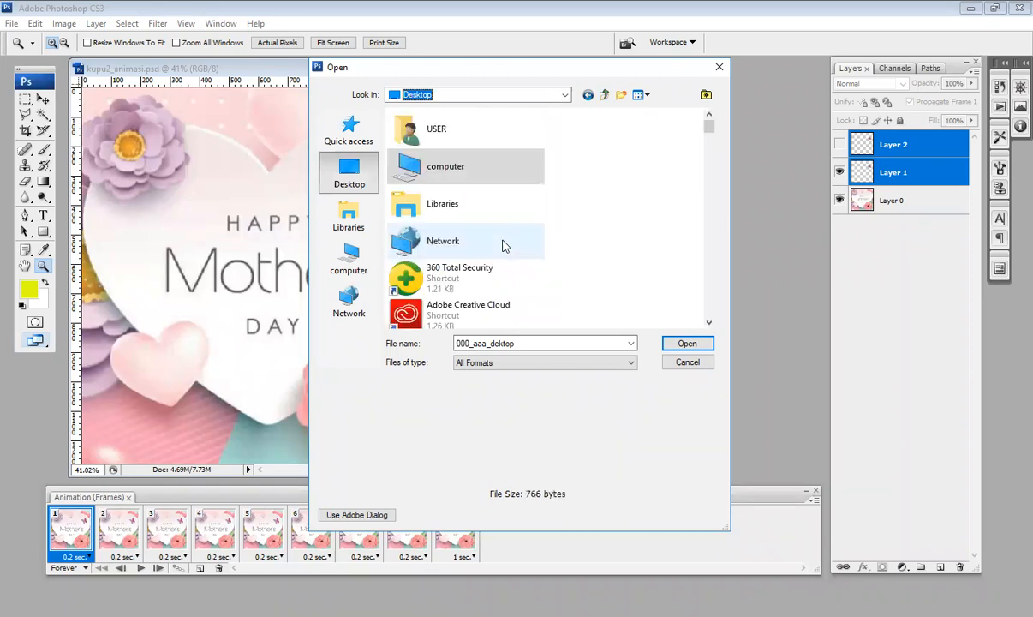
pyautogui.scroll(-4, 505, 246)
pyautogui.scroll(-3, 505, 246)
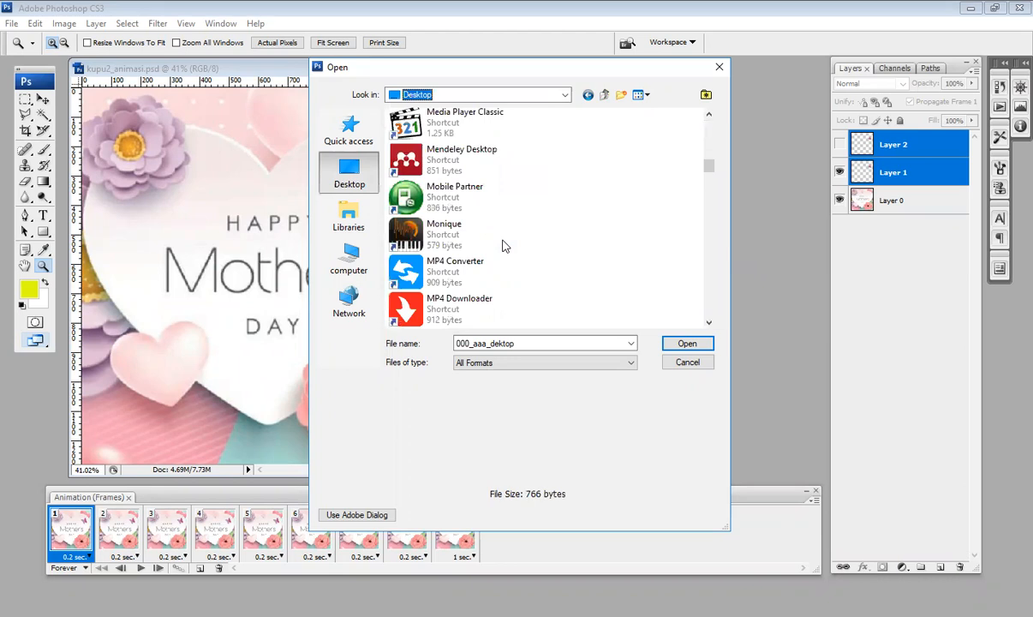
pyautogui.scroll(-2, 504, 246)
pyautogui.scroll(-3, 505, 246)
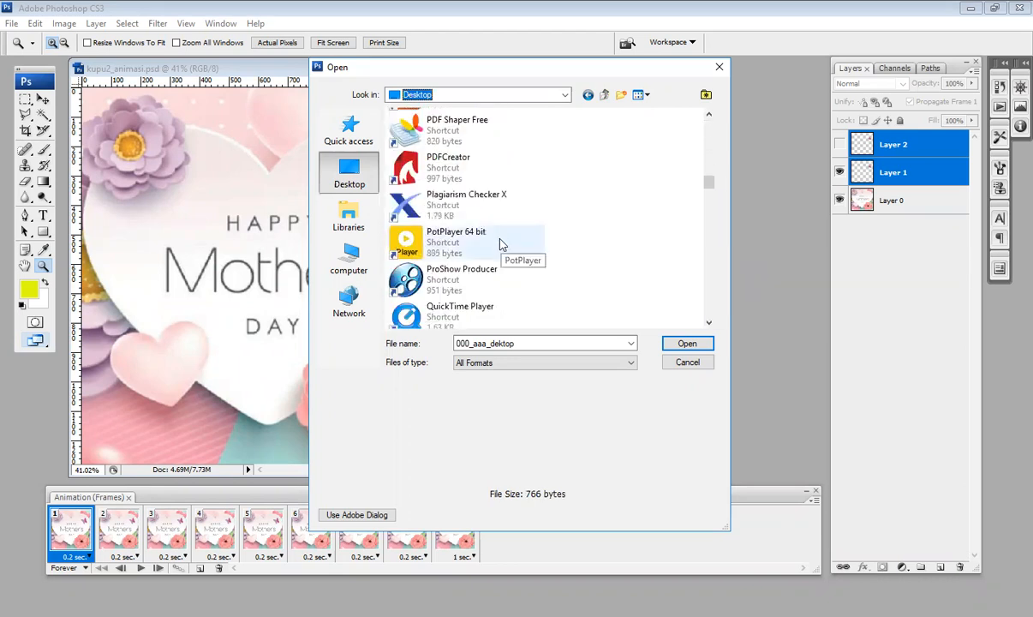
pyautogui.scroll(-3, 536, 234)
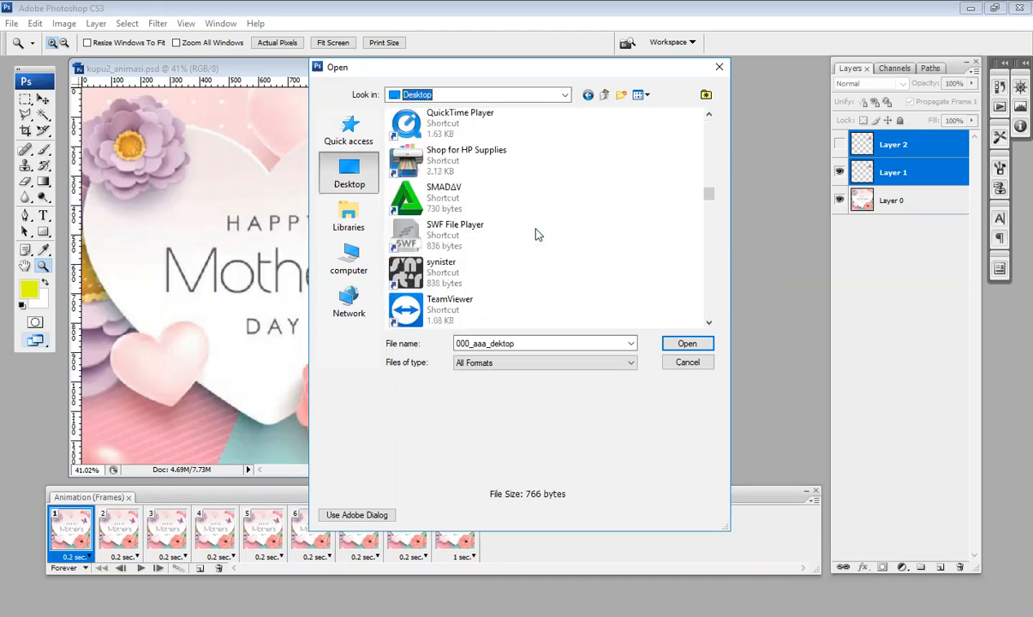
pyautogui.scroll(-3, 537, 234)
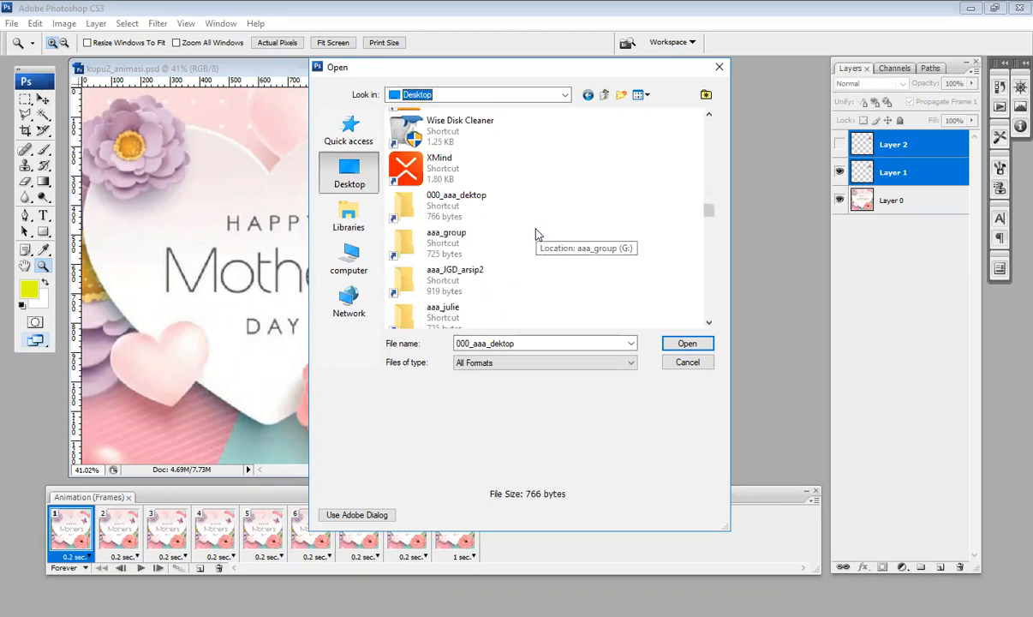
pyautogui.scroll(-1, 536, 234)
pyautogui.scroll(-1, 537, 234)
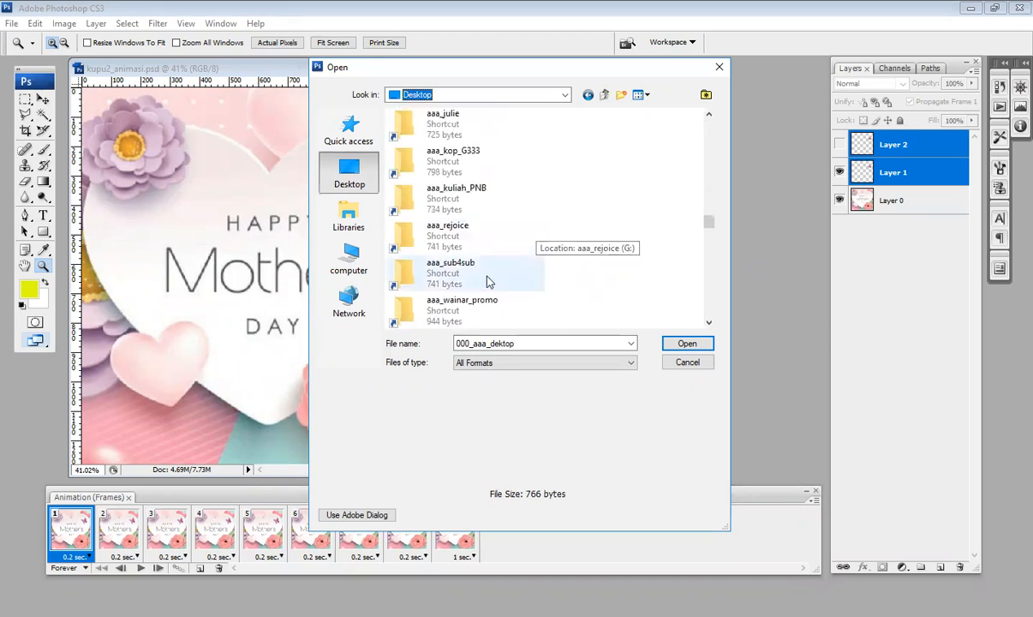
pyautogui.doubleClick(481, 286)
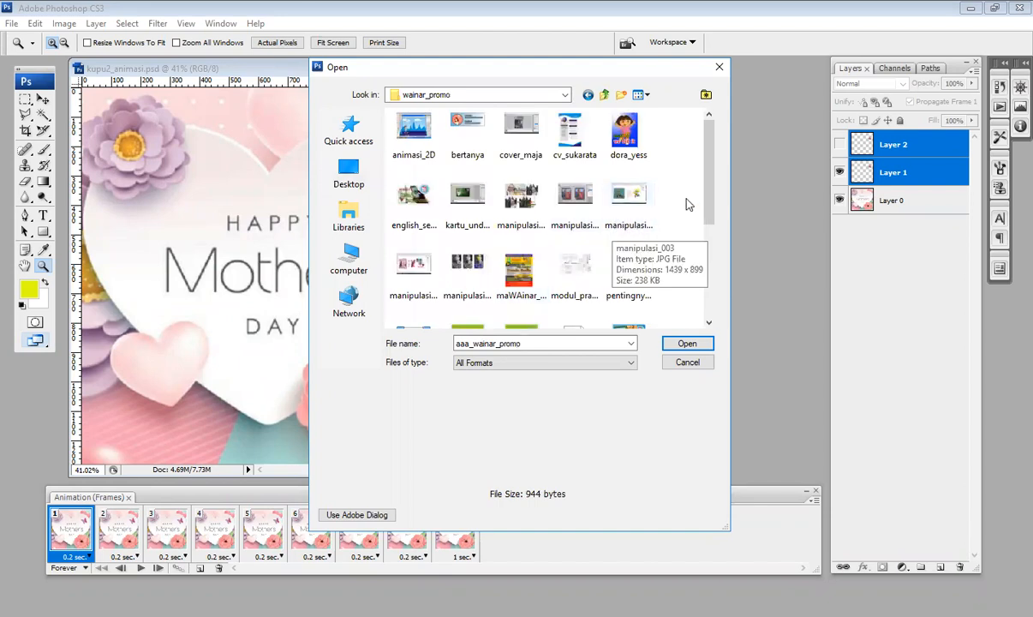
# Step: Open WATG002.jpg from the wainar_promo folder, examine it in an enlarged window and close it
pyautogui.scroll(-3, 668, 226)
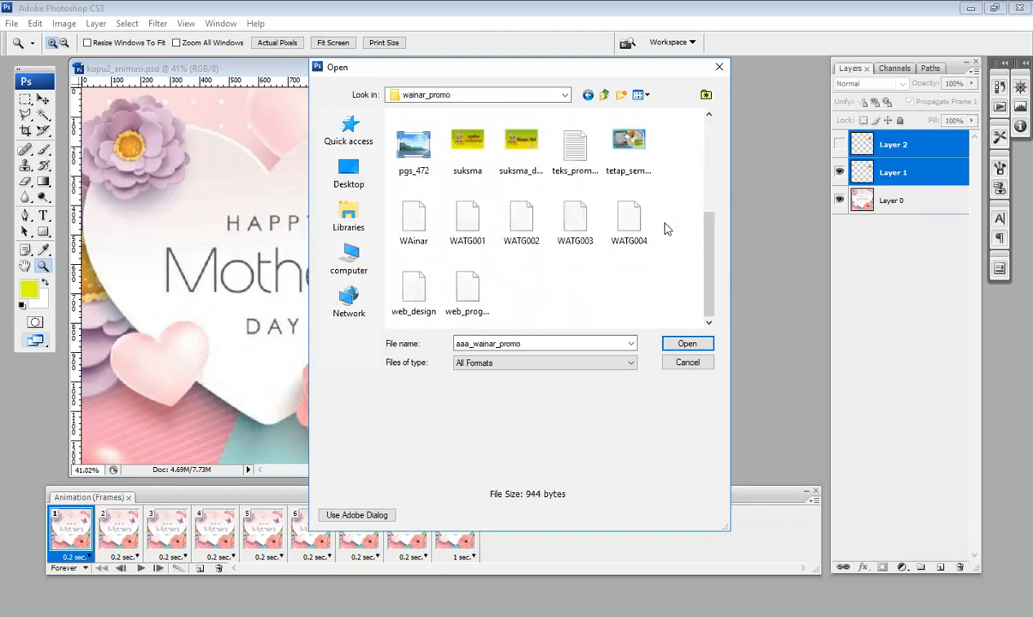
pyautogui.click(537, 244)
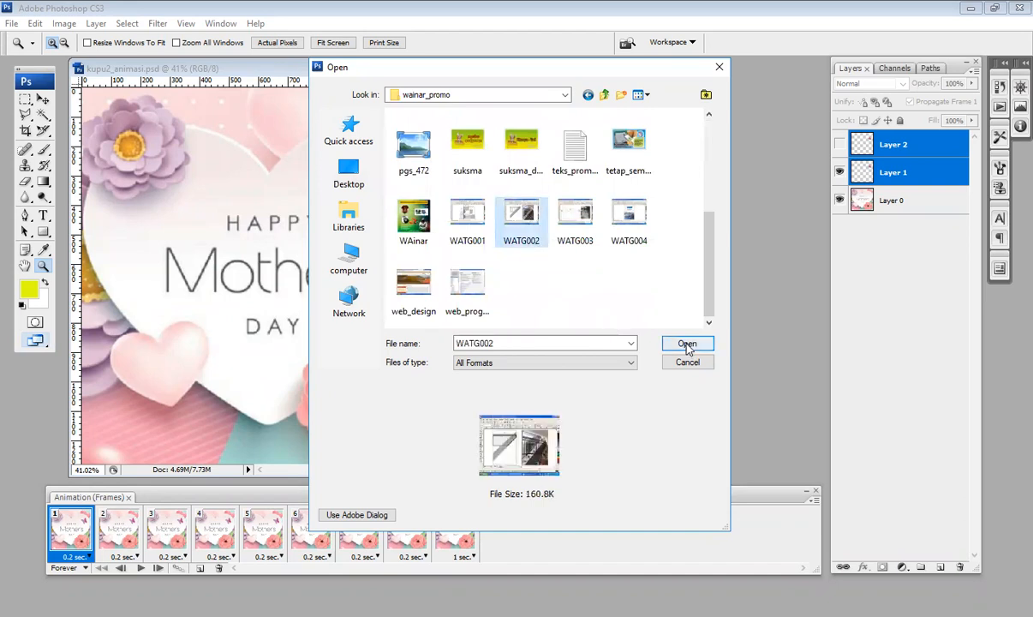
pyautogui.click(687, 345)
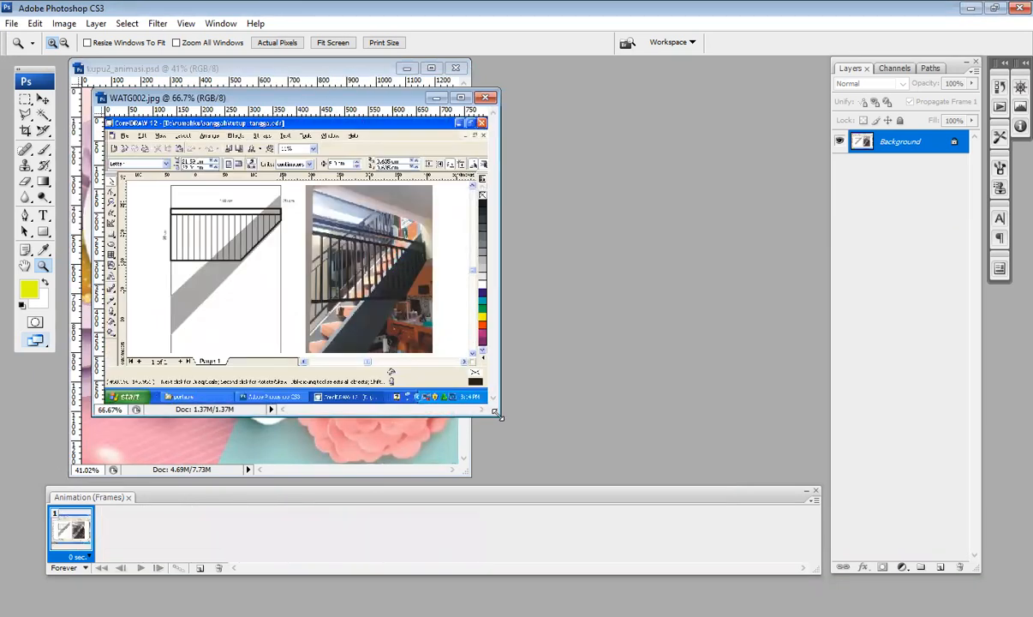
pyautogui.moveTo(498, 416); pyautogui.dragTo(582, 458)
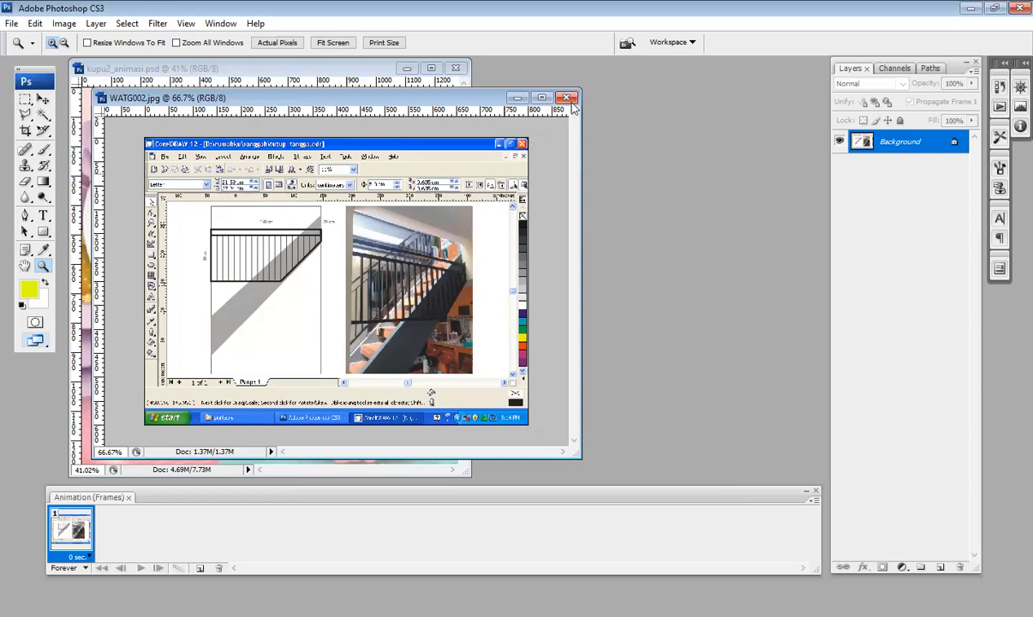
pyautogui.hotkey('ctrl', 'w')
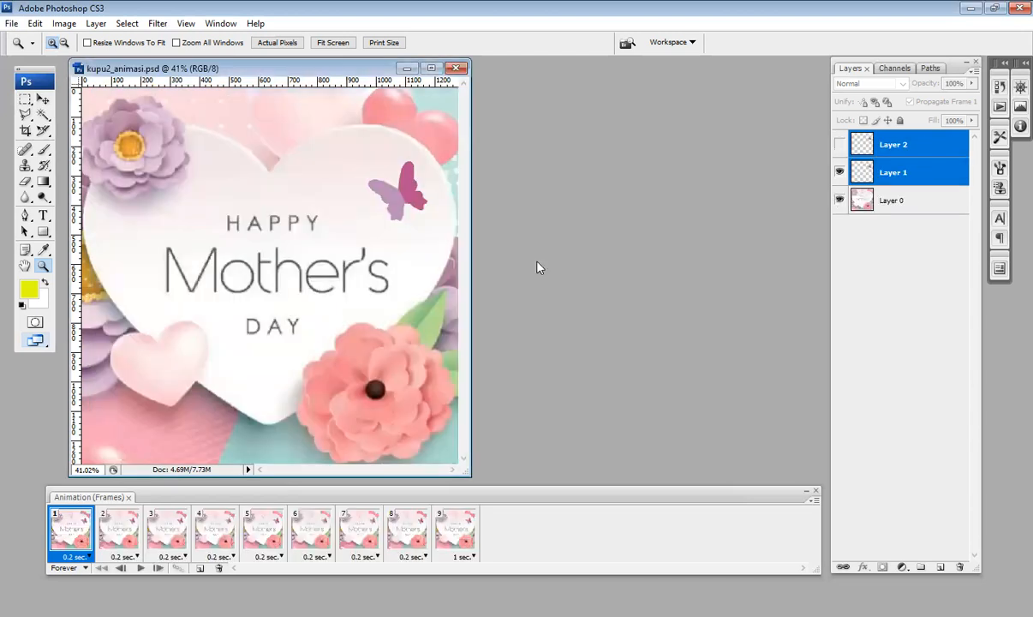
# Step: Select WATG003 in the wainar_promo folder for viewing, and close kupu2_animasi.psd without saving its changes
pyautogui.doubleClick(631, 240)
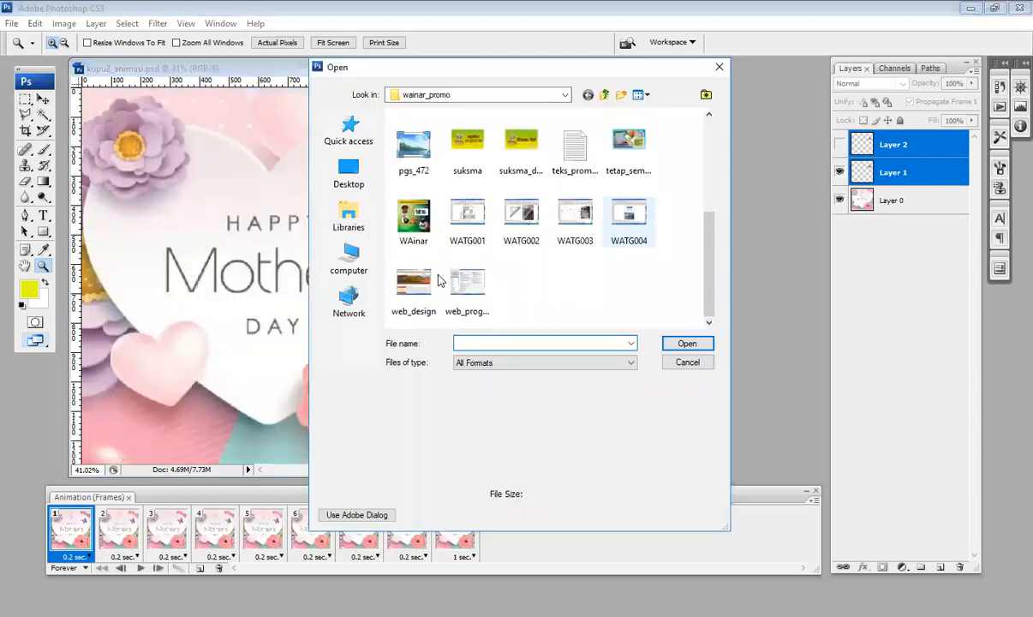
pyautogui.click(574, 214)
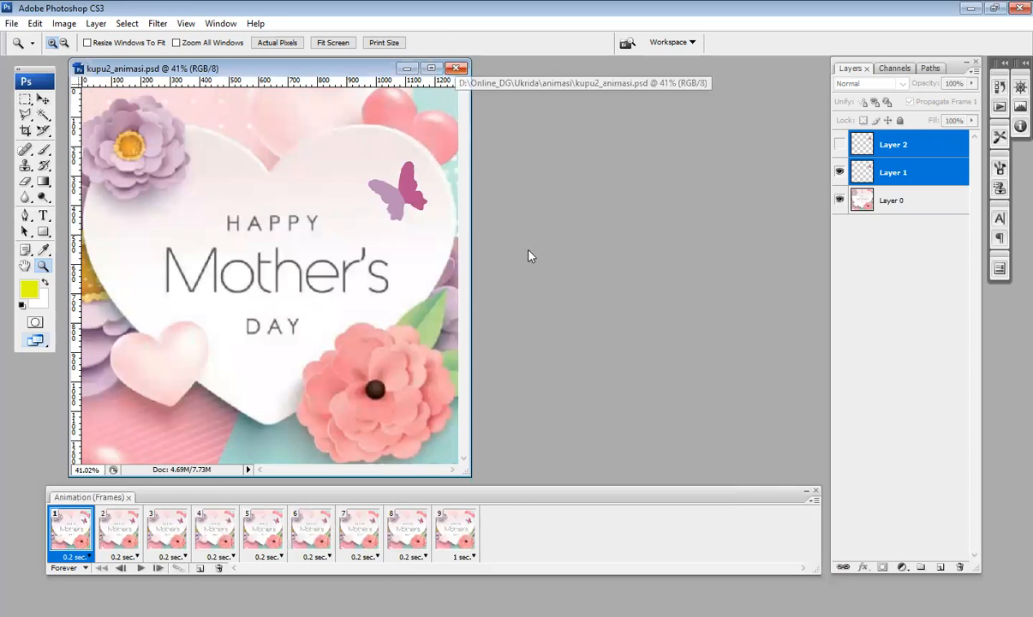
pyautogui.hotkey('ctrl', 'w')
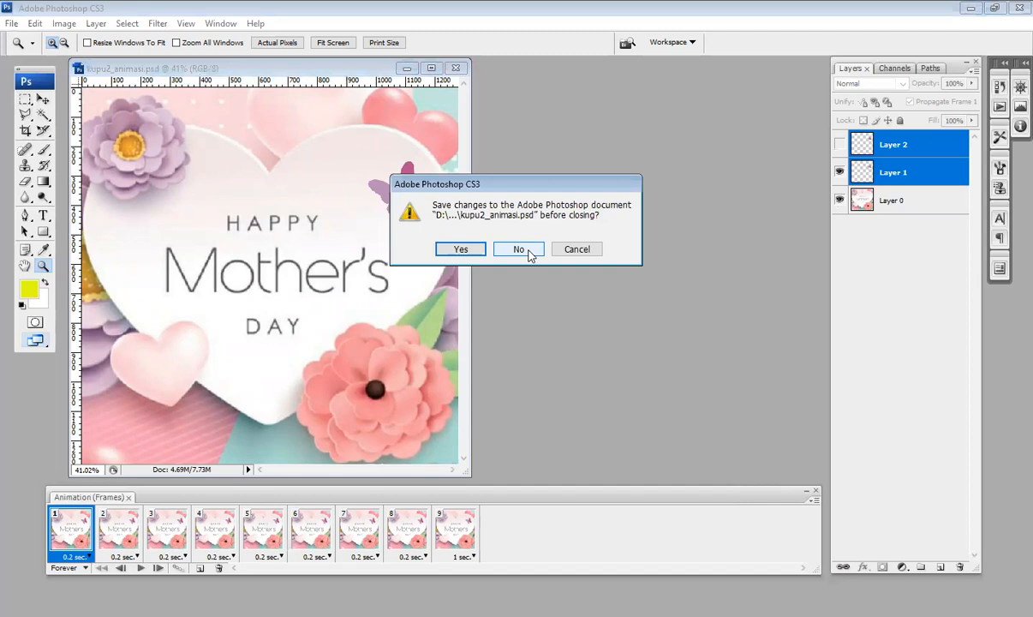
pyautogui.click(528, 254)
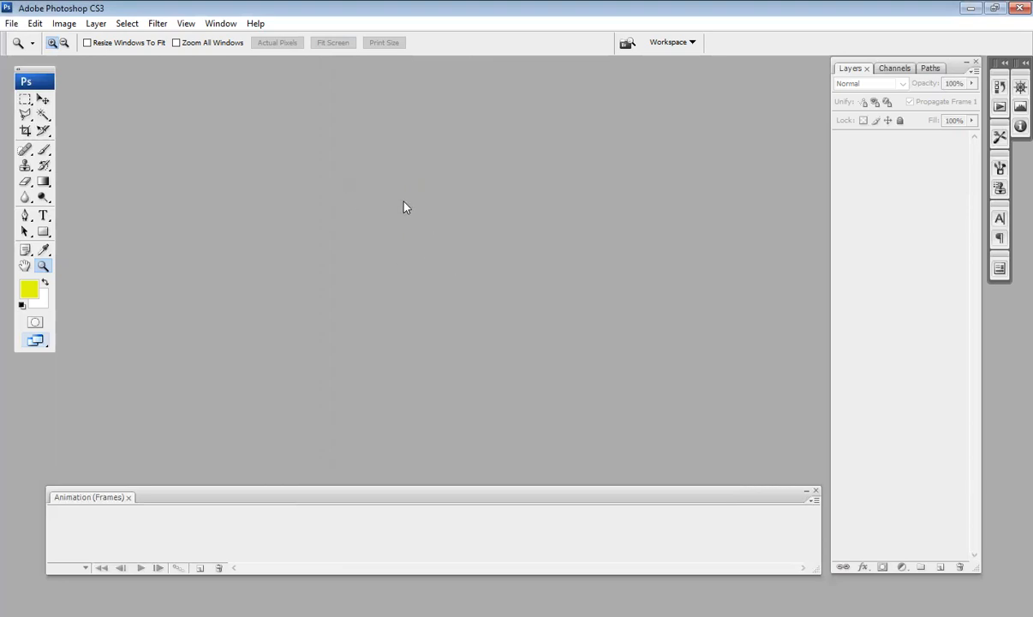
# Step: Browse to the Ukrida folder inside Online_DG on the data_komputer (D:) drive to choose an image
pyautogui.hotkey('ctrl', 'o')
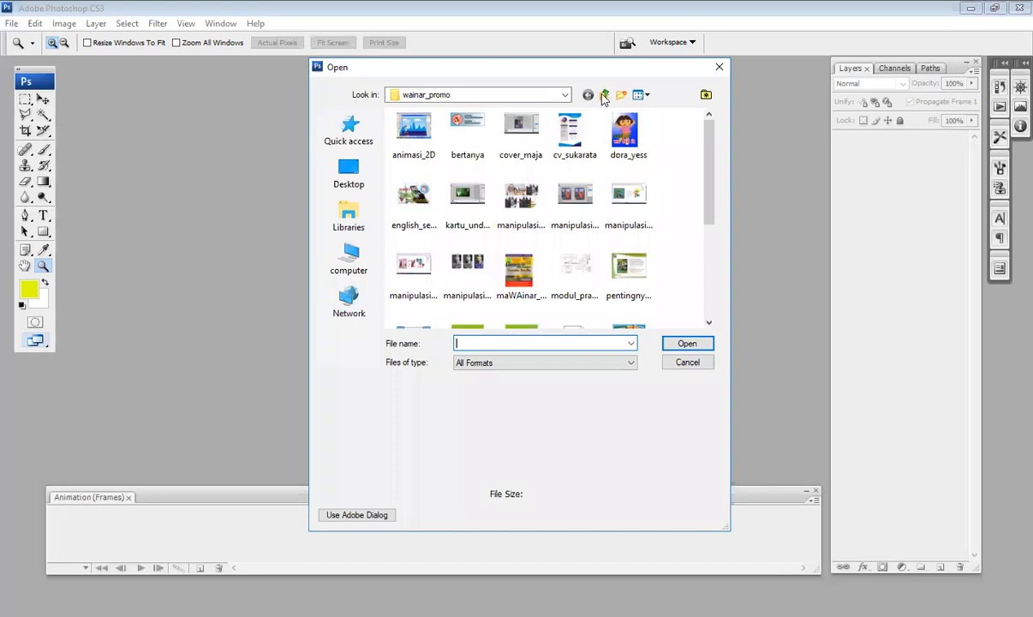
pyautogui.click(604, 95)
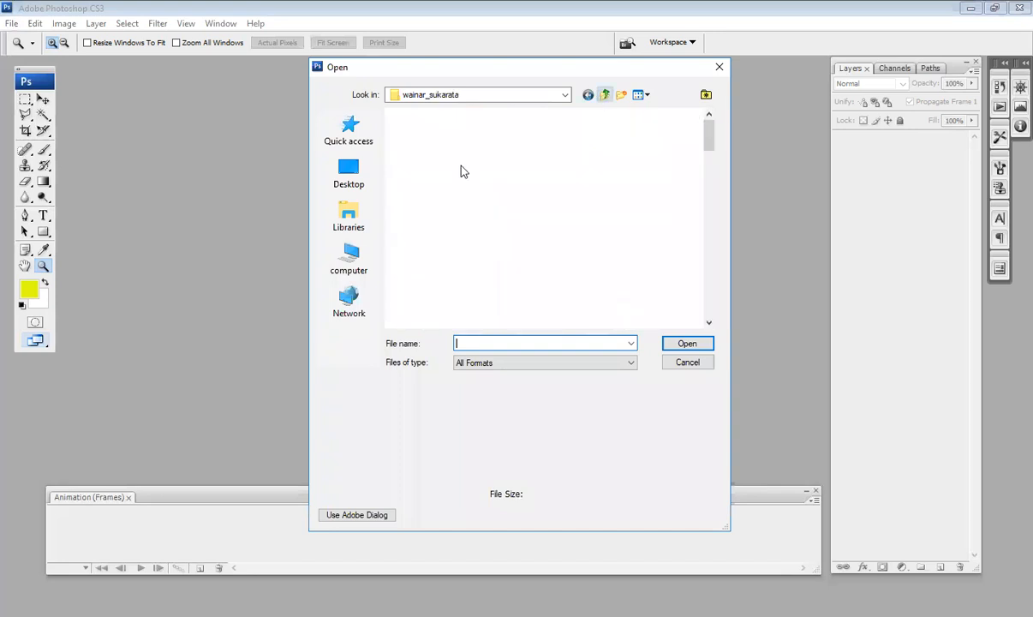
pyautogui.click(464, 96)
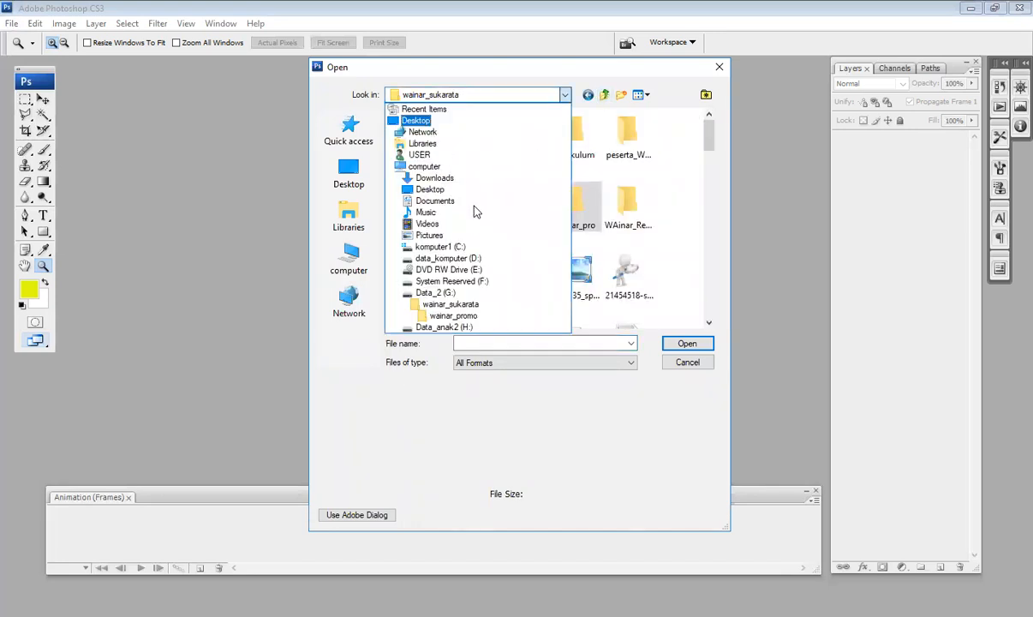
pyautogui.click(471, 260)
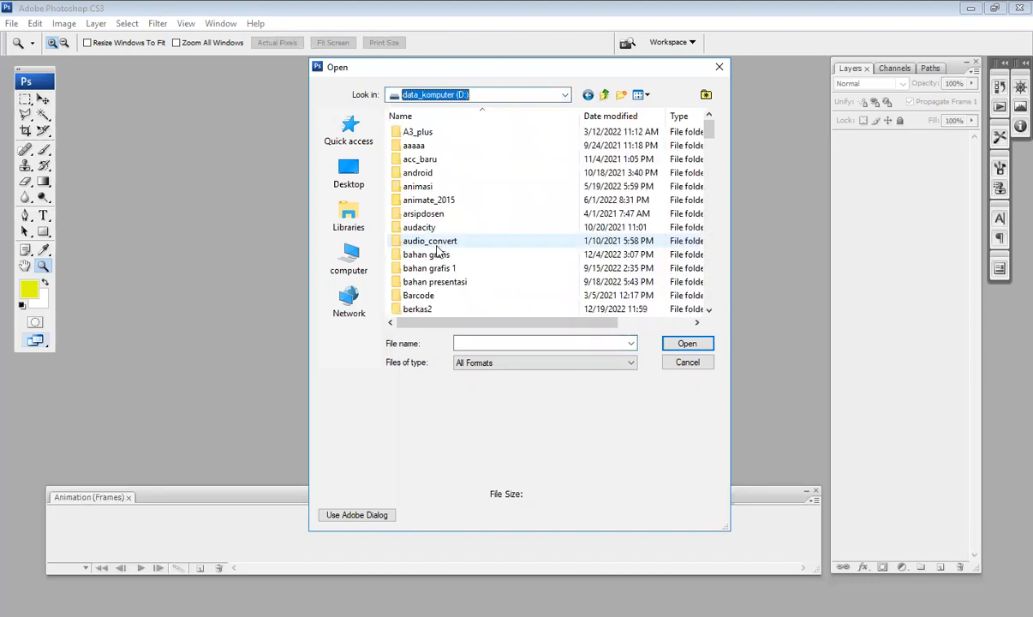
pyautogui.scroll(-5, 438, 249)
pyautogui.scroll(-5, 438, 253)
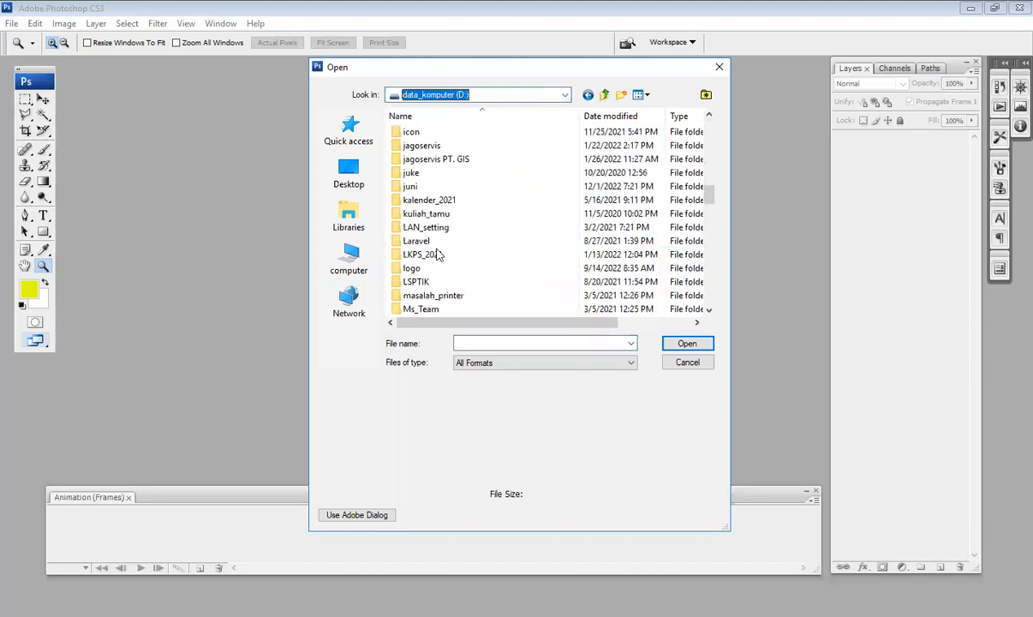
pyautogui.scroll(-4, 438, 254)
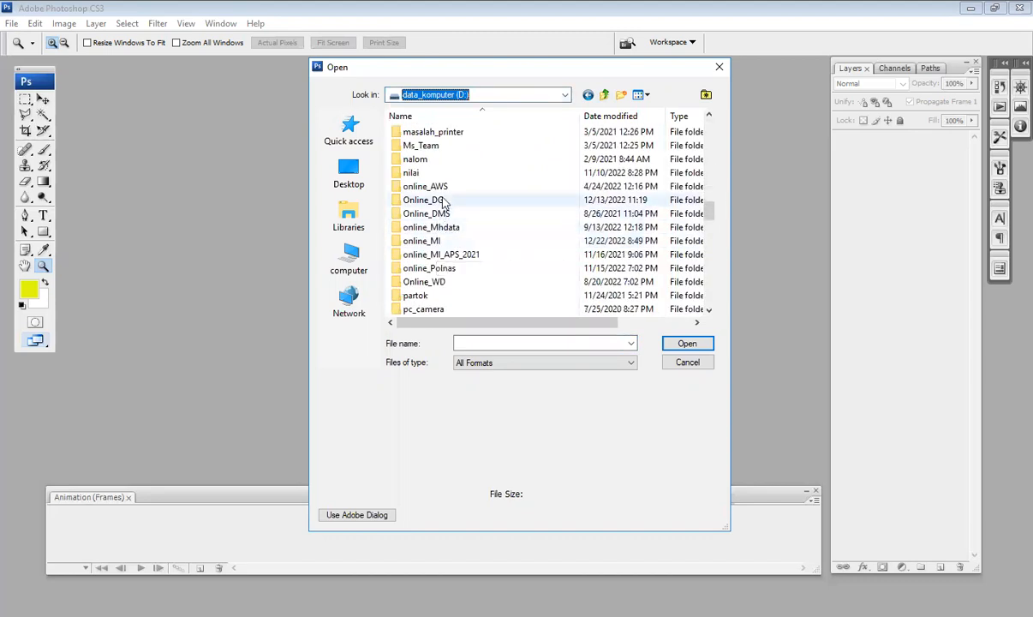
pyautogui.doubleClick(445, 202)
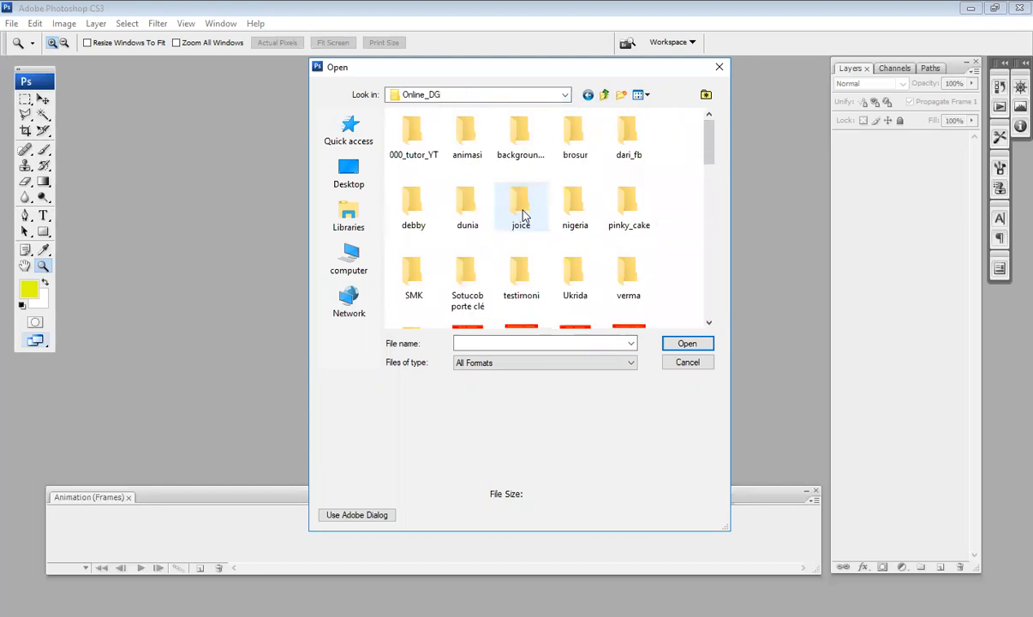
pyautogui.doubleClick(576, 276)
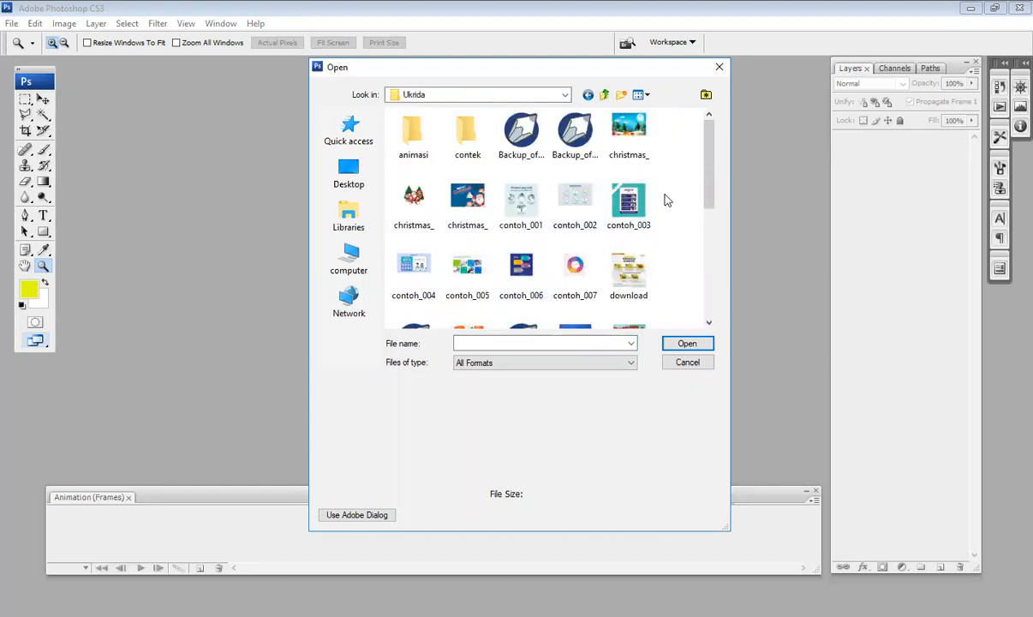
# Step: Preview unitag_qrcode_standard and logo_BKPTKI in the Ukrida folder, and open logo_BKPTKI
pyautogui.scroll(-5, 671, 203)
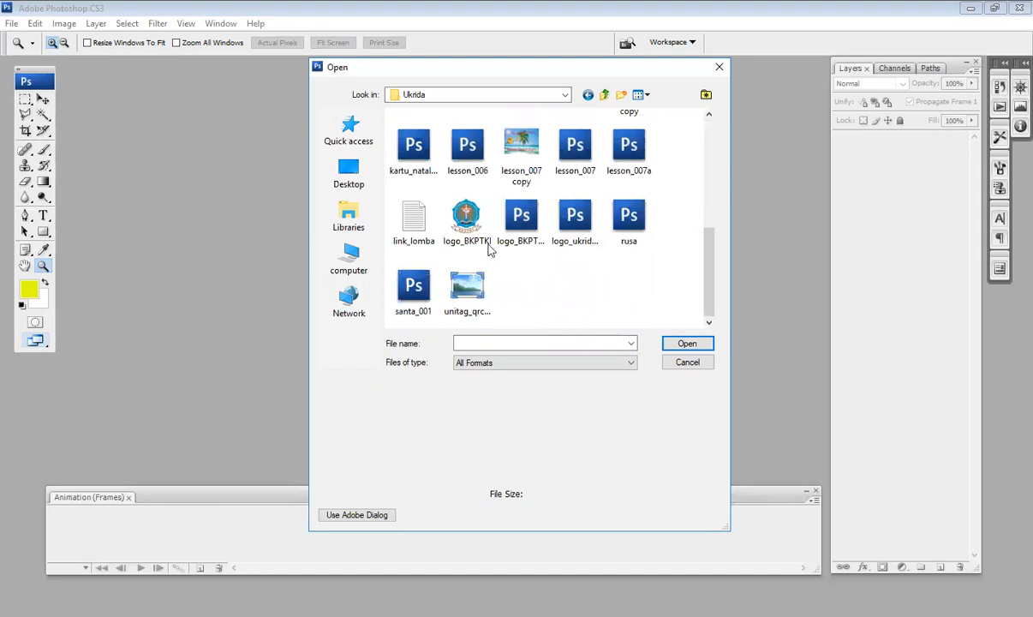
pyautogui.click(479, 291)
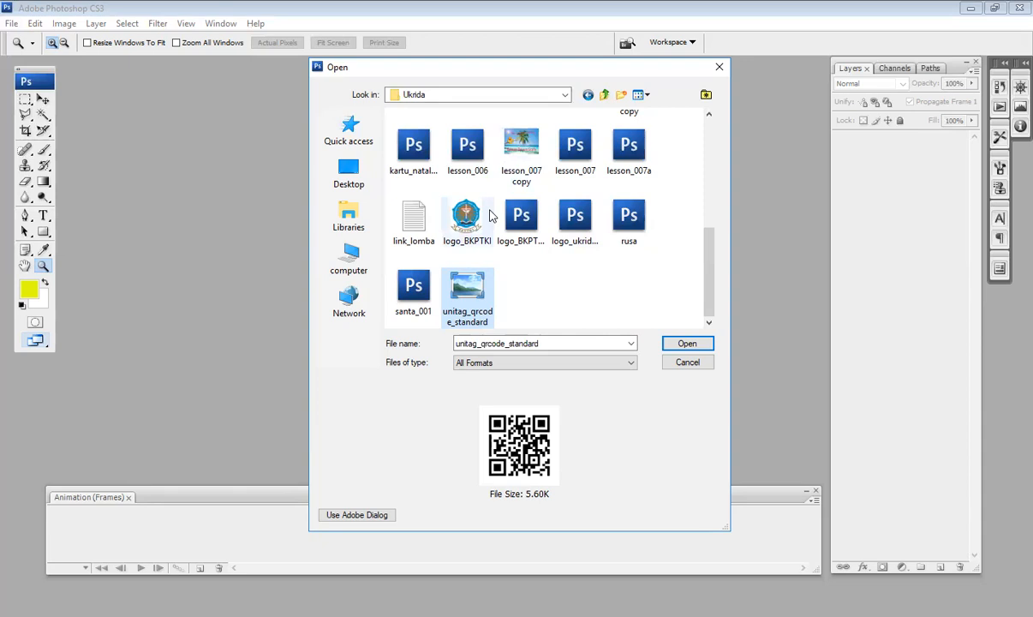
pyautogui.press('Up')
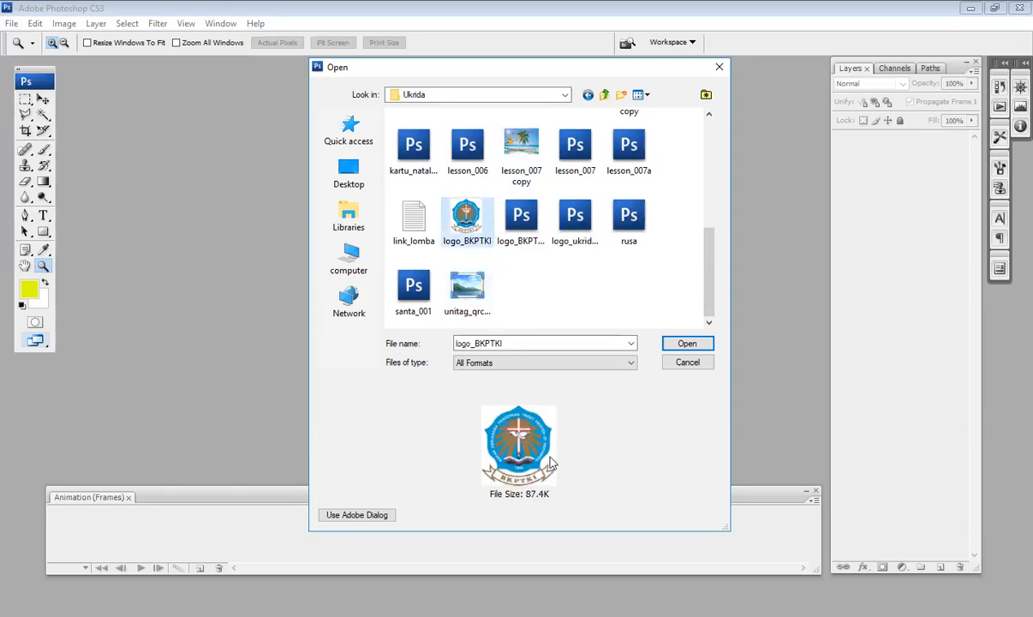
pyautogui.click(686, 344)
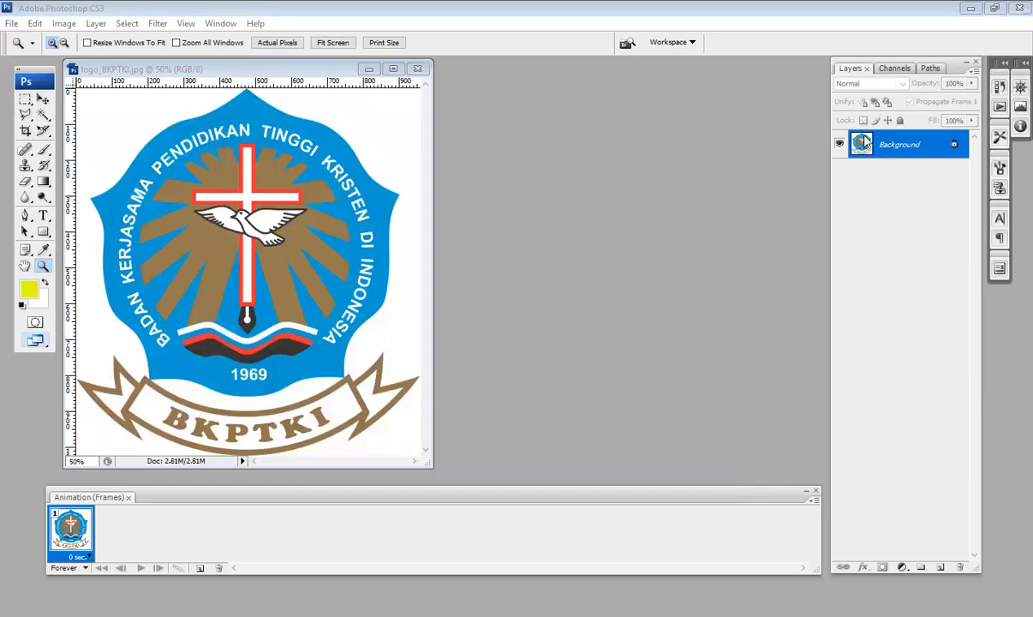
# Step: Convert the logo's locked Background into a regular layer named Layer 0
pyautogui.click(906, 148)
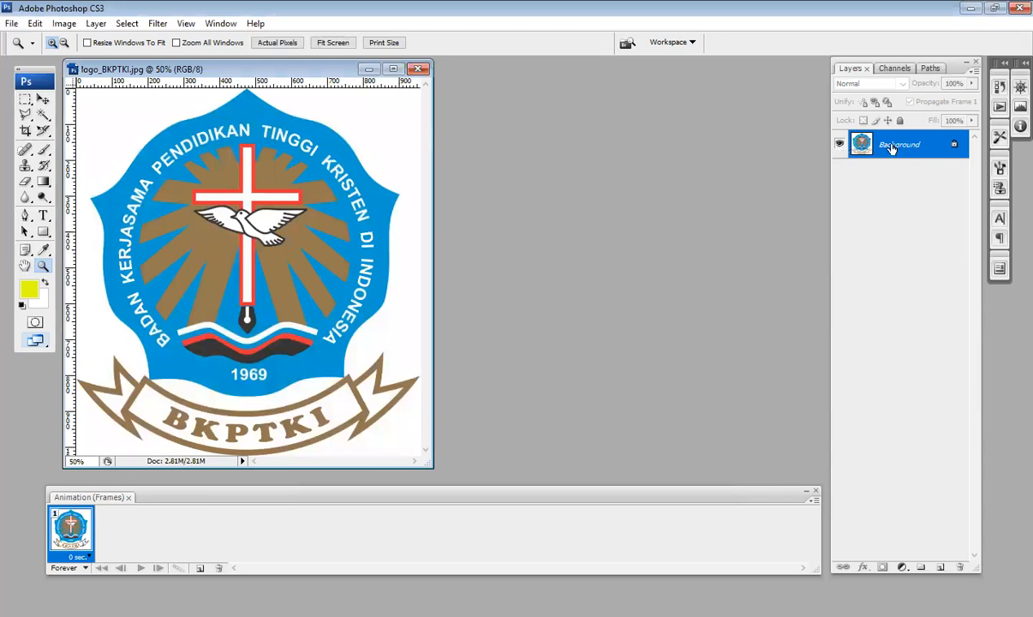
pyautogui.doubleClick(891, 147)
pyautogui.click(649, 203)
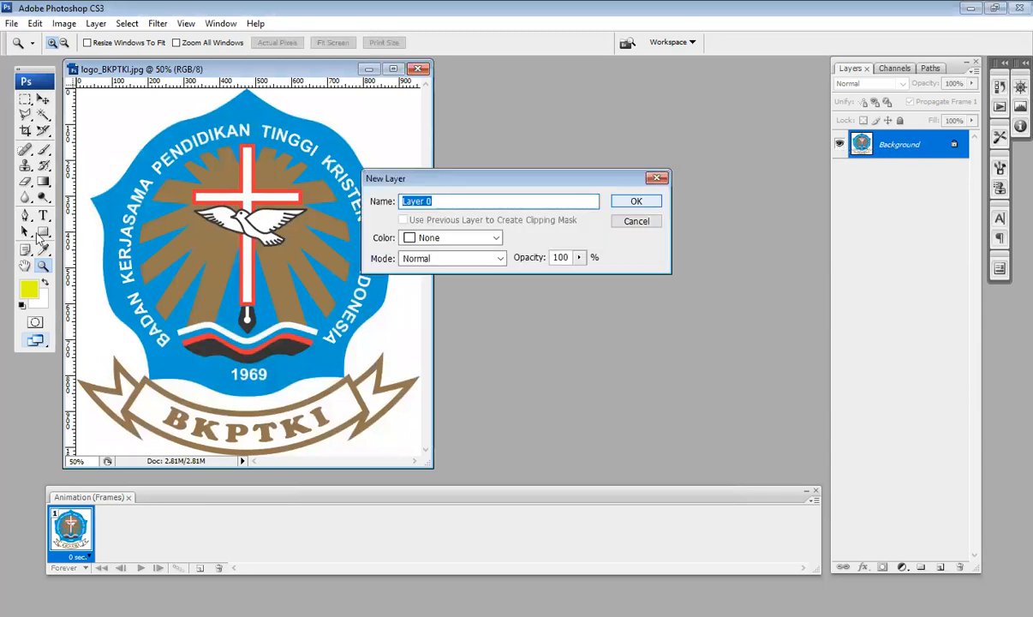
# Step: Remove the white areas around the BKPTKI logo using the Magic Wand at tolerance 32, and clear the selection
pyautogui.click(42, 115)
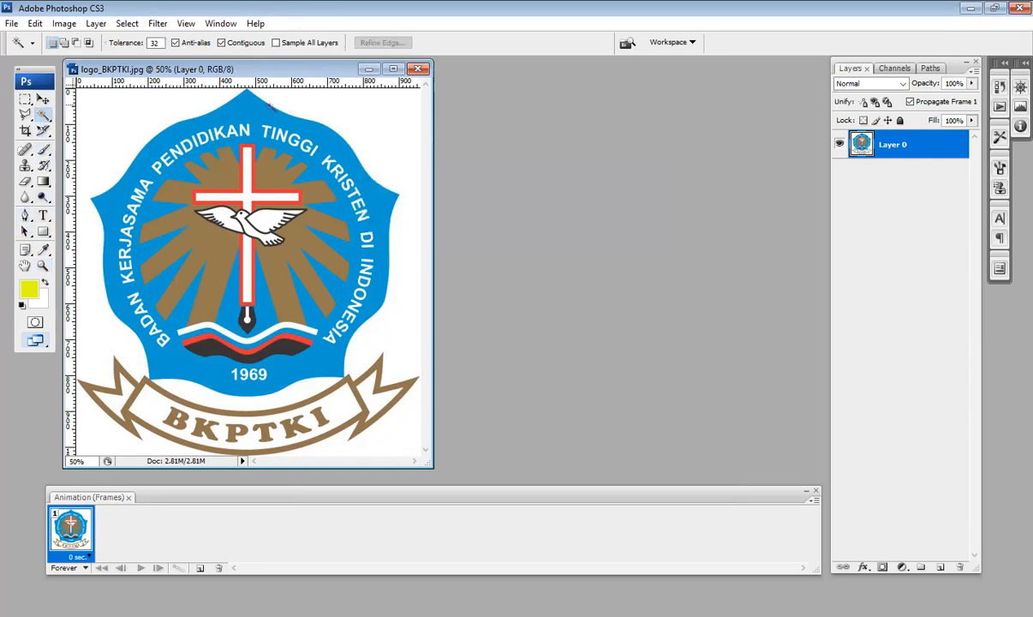
pyautogui.click(358, 123)
pyautogui.press('Delete')
pyautogui.click(149, 126)
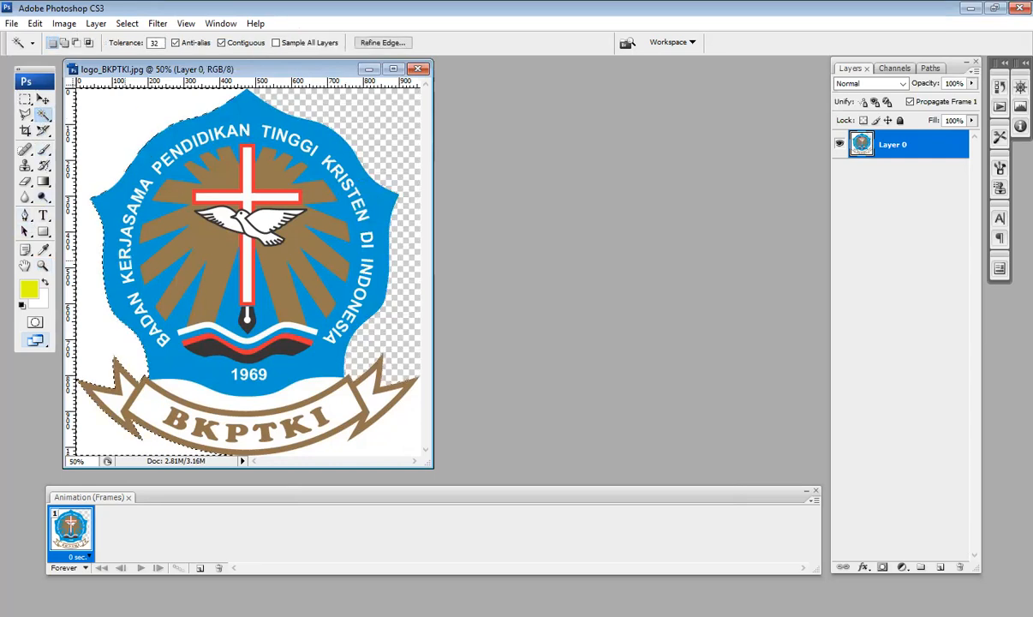
pyautogui.press('Delete')
pyautogui.click(413, 445)
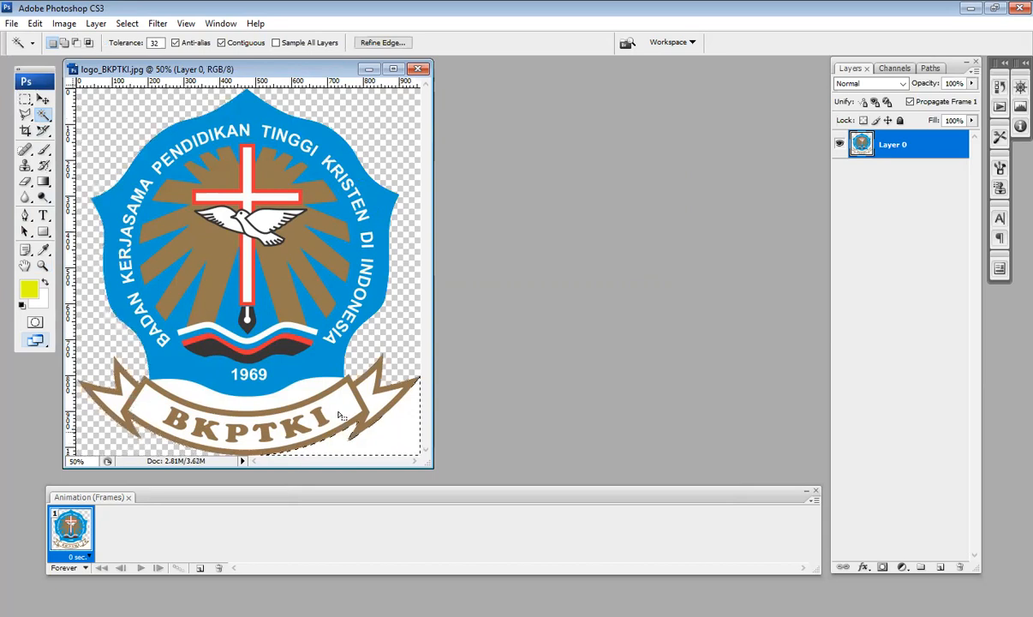
pyautogui.press('Delete')
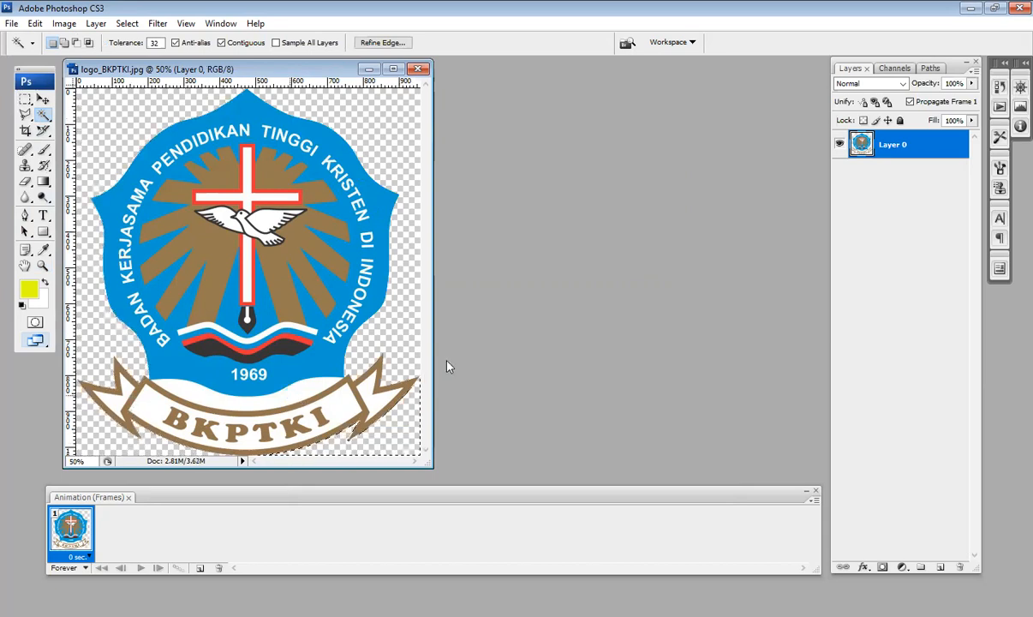
pyautogui.press('Delete')
pyautogui.hotkey('ctrl', 'd')
# Step: Enlarge the logo's canvas to 1200 pixels wide and 1400 pixels high, keeping the anchor centred
pyautogui.hotkey('ctrl', '-')
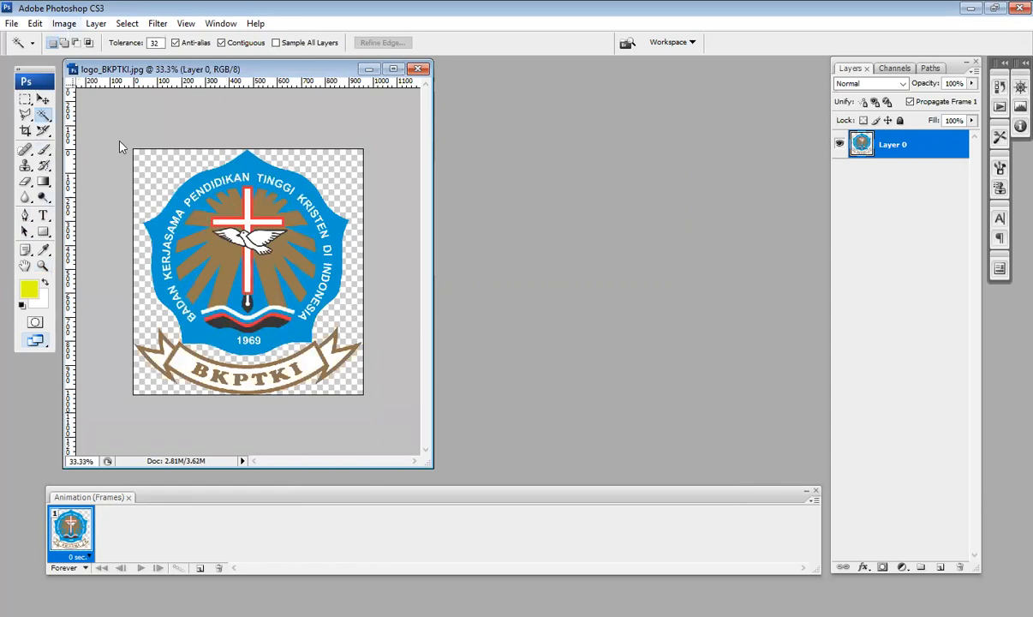
pyautogui.hotkey('ctrl', 'alt', 'c')
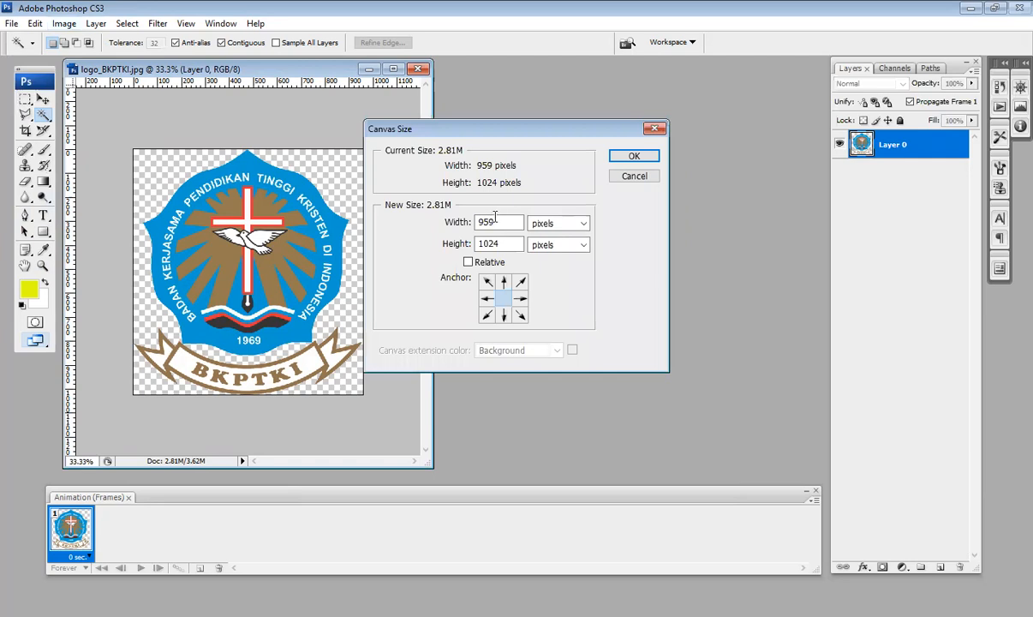
pyautogui.doubleClick(487, 221)
pyautogui.write('1200')
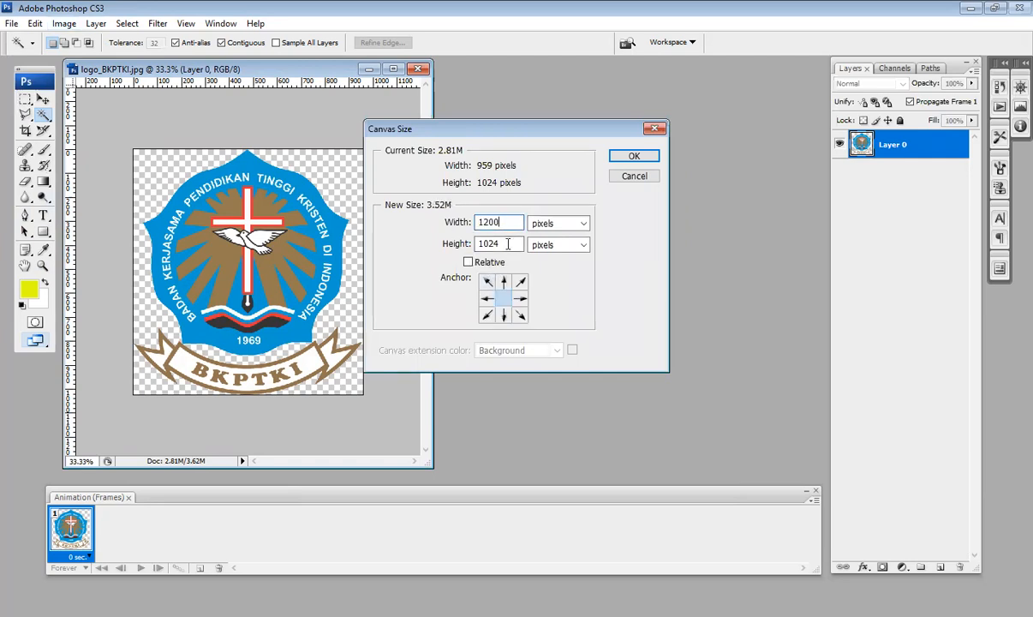
pyautogui.moveTo(508, 245); pyautogui.dragTo(458, 245)
pyautogui.write('1400')
pyautogui.press('Return')
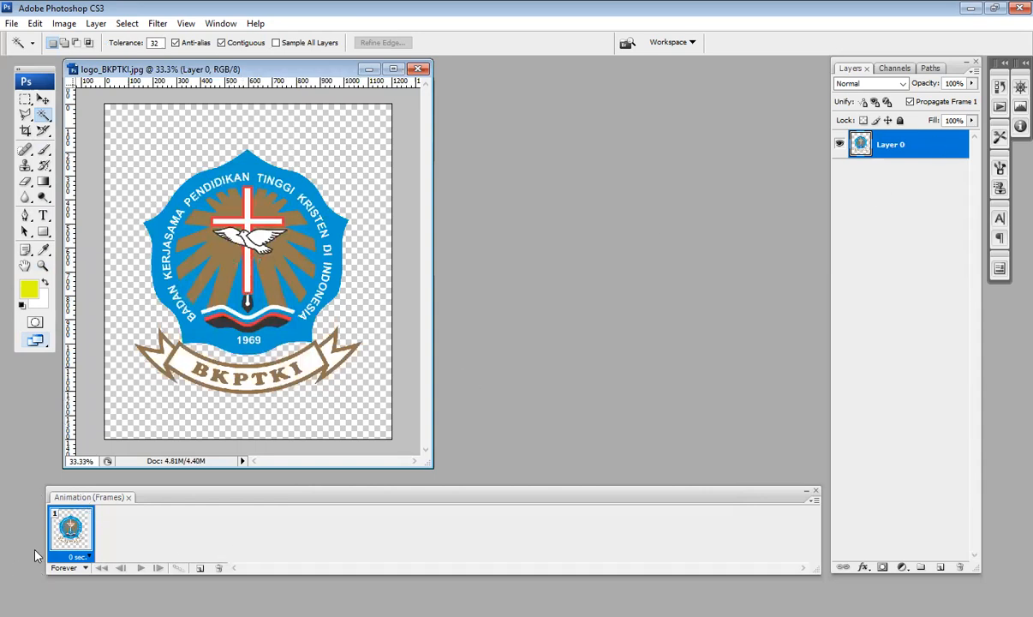
# Step: Rename the logo layer as Layer 1 and deselect it
pyautogui.doubleClick(902, 146)
pyautogui.press('Return')
pyautogui.click(889, 241)
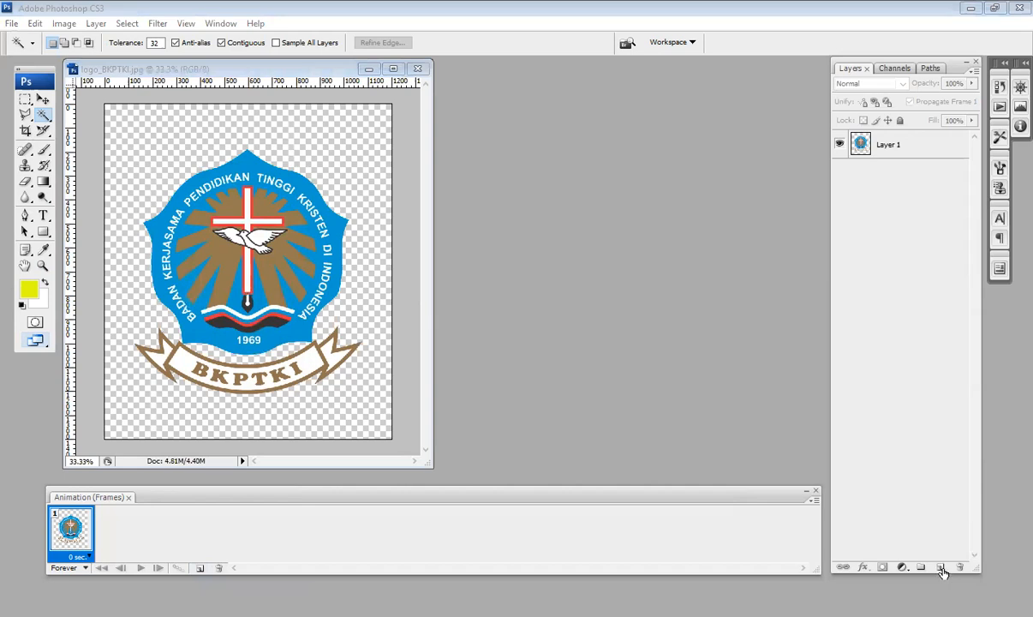
# Step: Add a new empty layer above the logo and name it s1
pyautogui.click(942, 568)
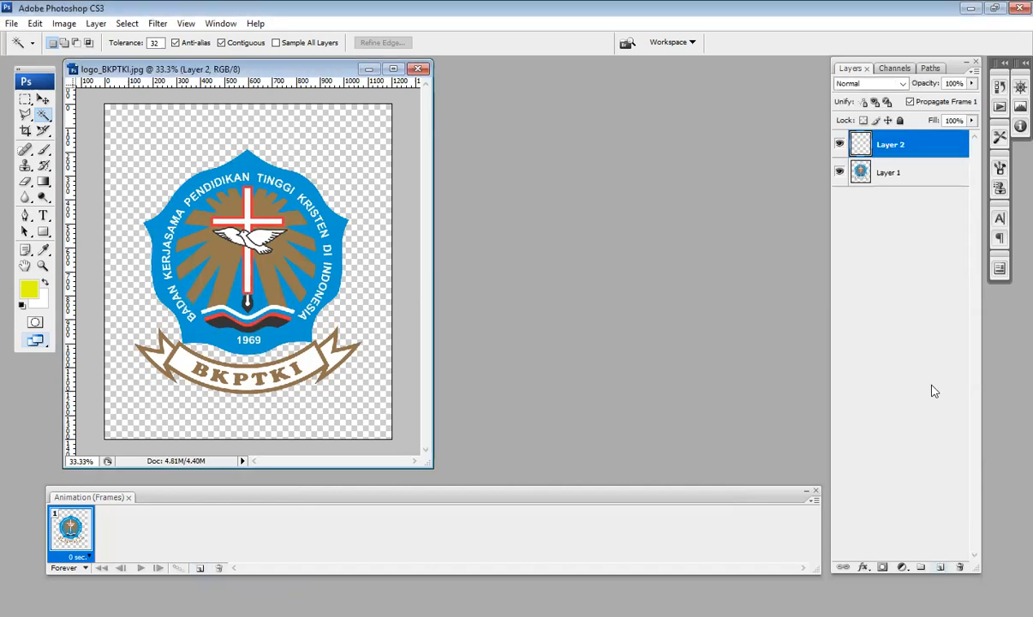
pyautogui.doubleClick(892, 145)
pyautogui.write('s1')
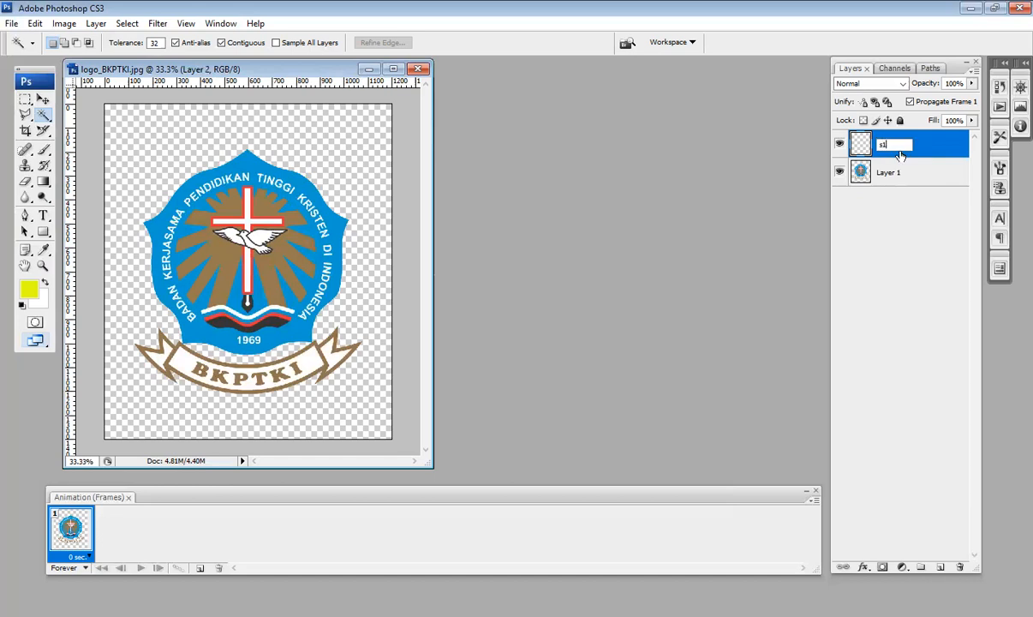
pyautogui.press('Return')
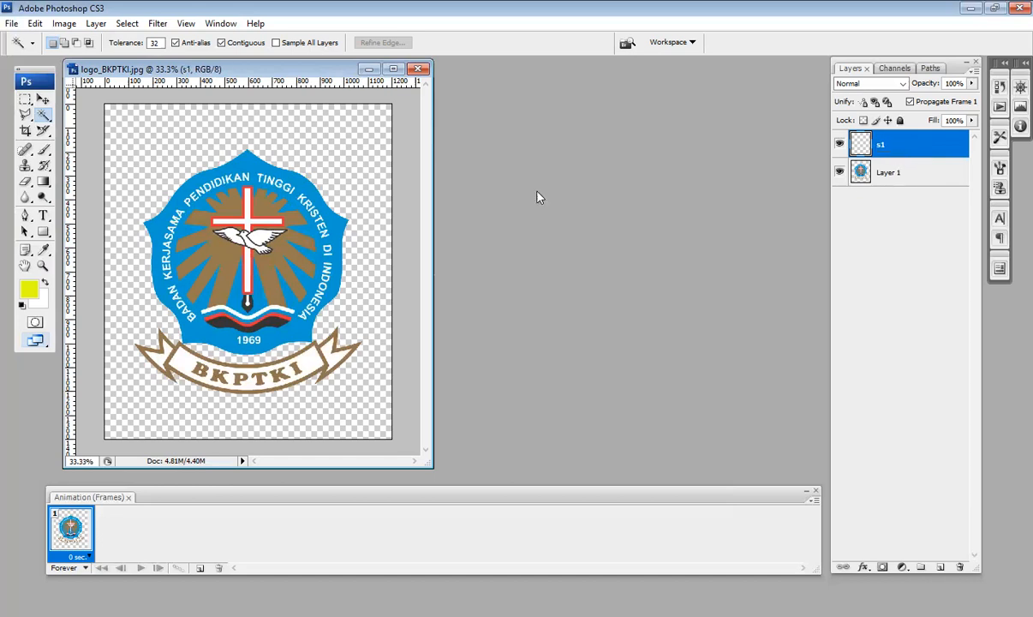
# Step: Fill a full-height strip about 285 px wide along the canvas's left edge with yellow on layer s1, and clear the selection
pyautogui.click(26, 101)
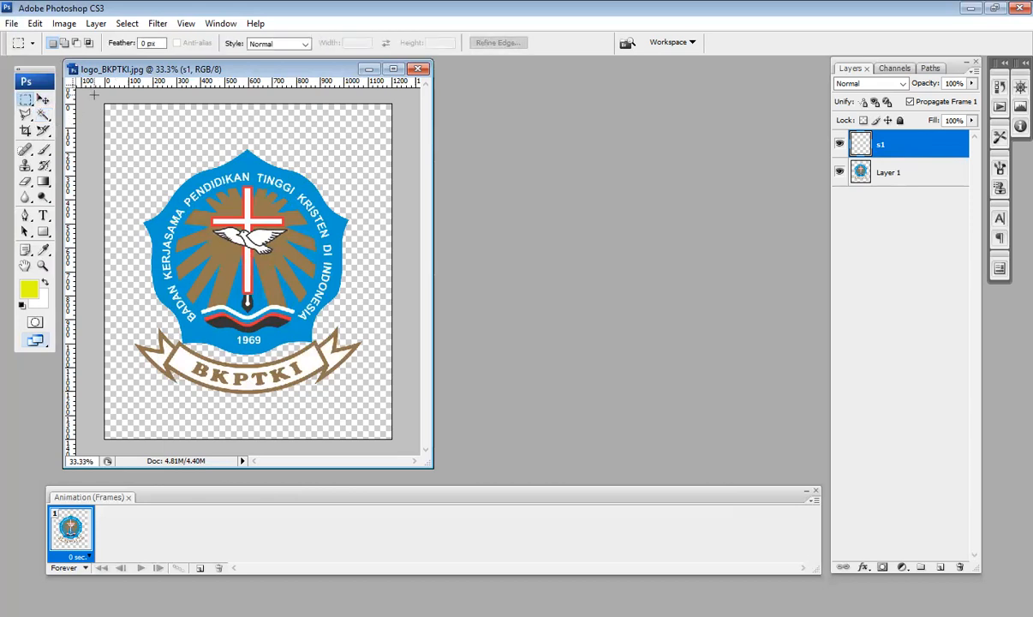
pyautogui.moveTo(100, 102); pyautogui.dragTo(173, 443)
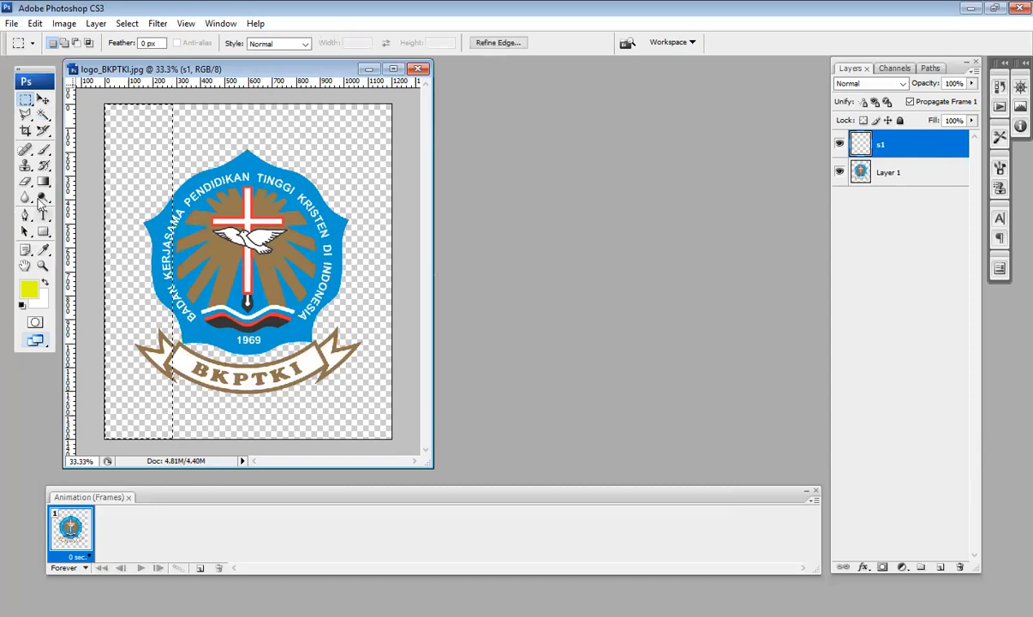
pyautogui.moveTo(43, 185); pyautogui.dragTo(89, 195)
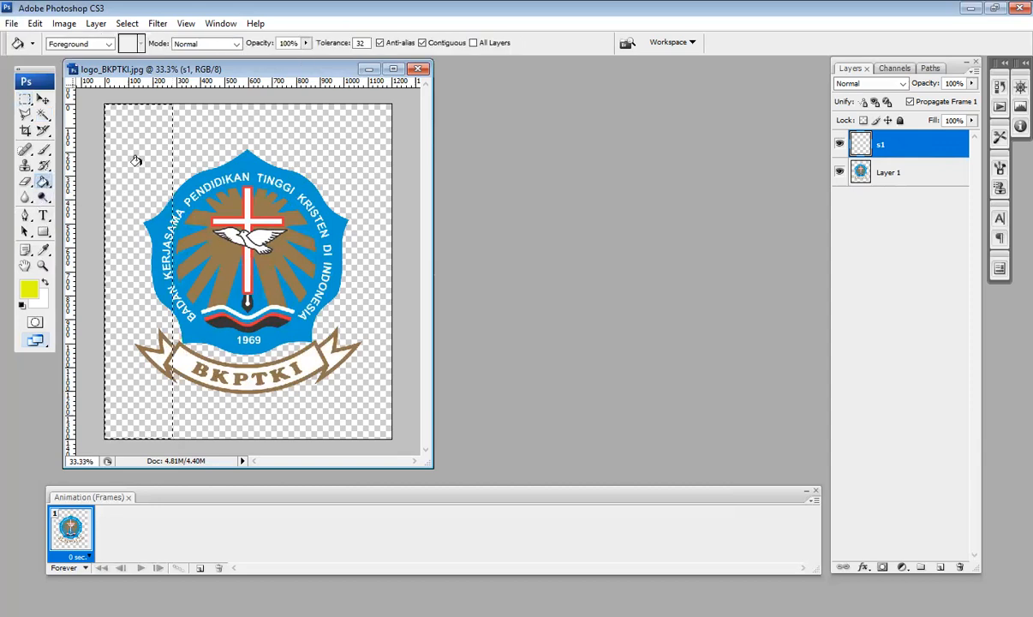
pyautogui.click(903, 175)
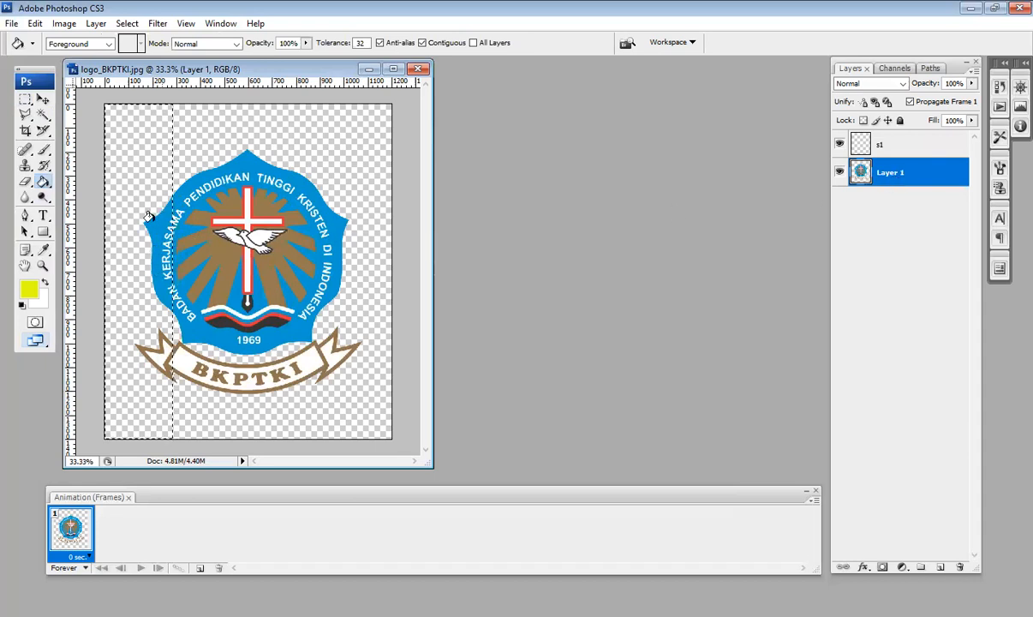
pyautogui.click(903, 145)
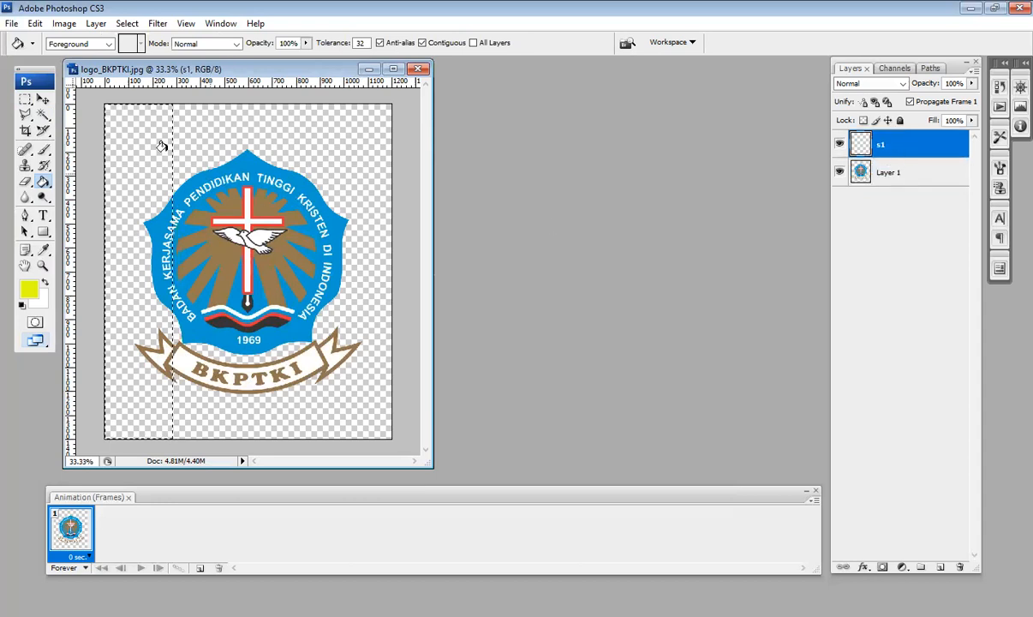
pyautogui.click(171, 209)
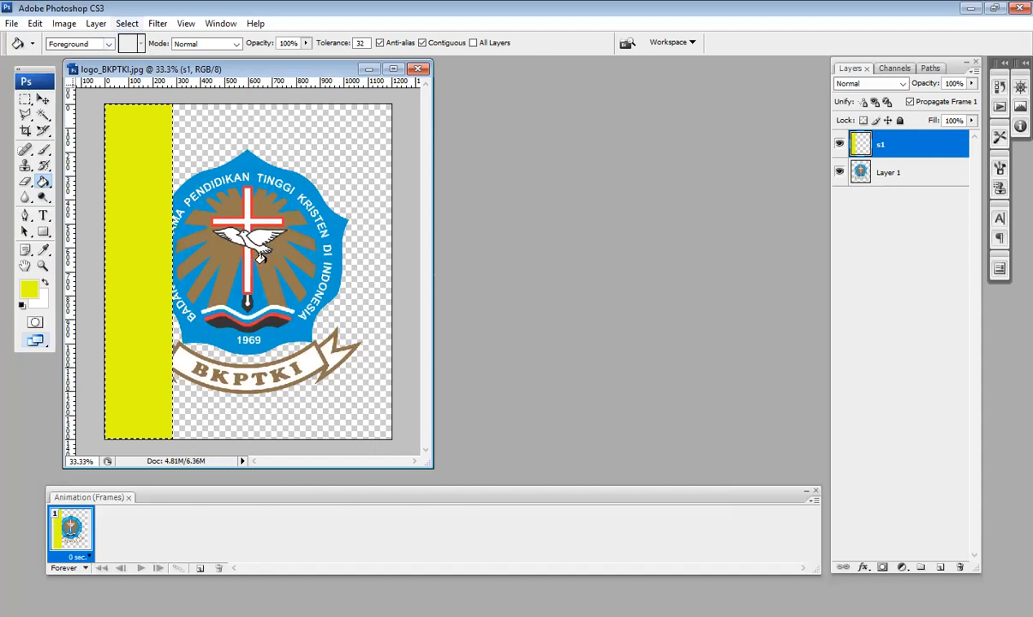
pyautogui.hotkey('ctrl', 'd')
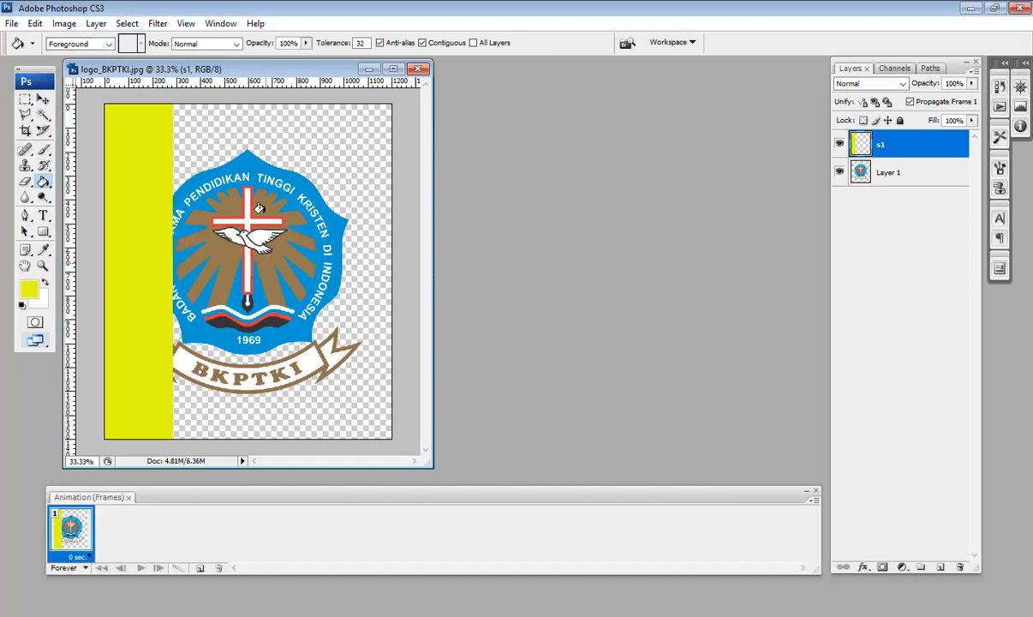
# Step: Rotate the yellow strip on layer s1 about 12.6 degrees clockwise with Free Transform
pyautogui.click(34, 24)
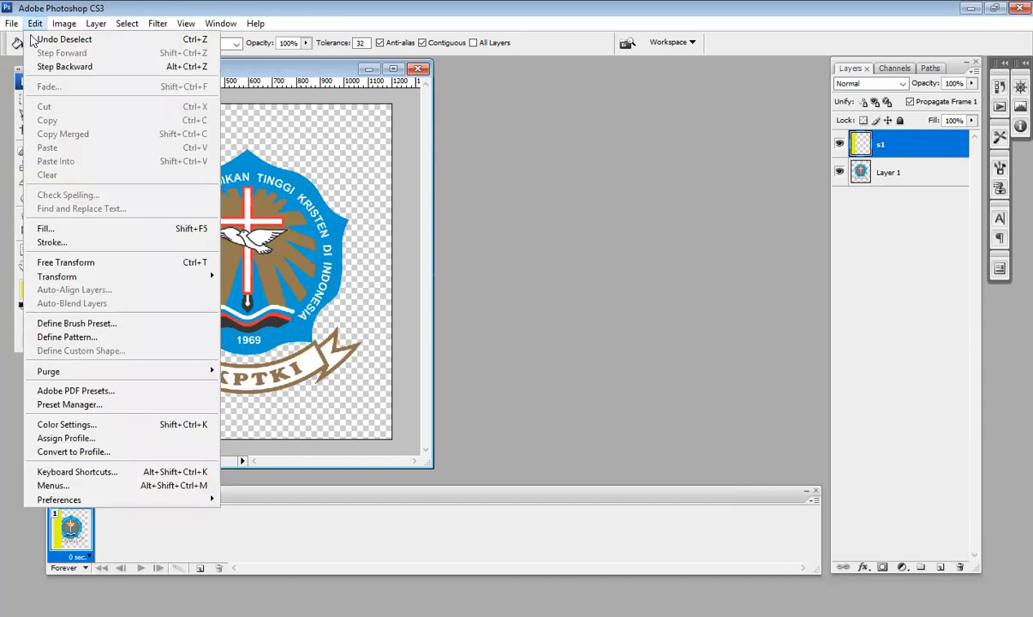
pyautogui.click(117, 264)
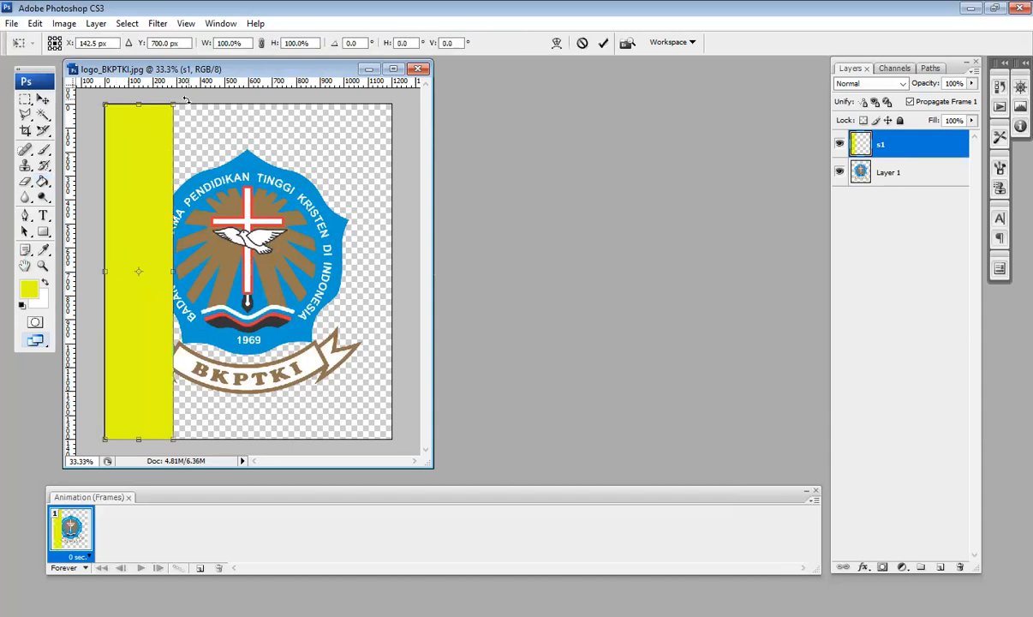
pyautogui.moveTo(197, 103); pyautogui.dragTo(216, 125)
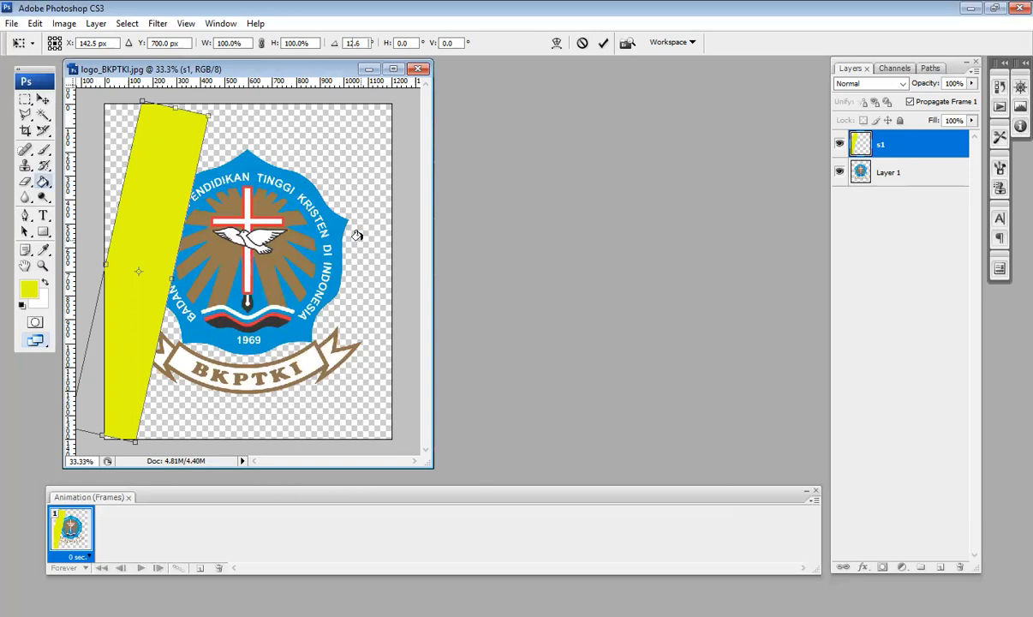
pyautogui.press('Return')
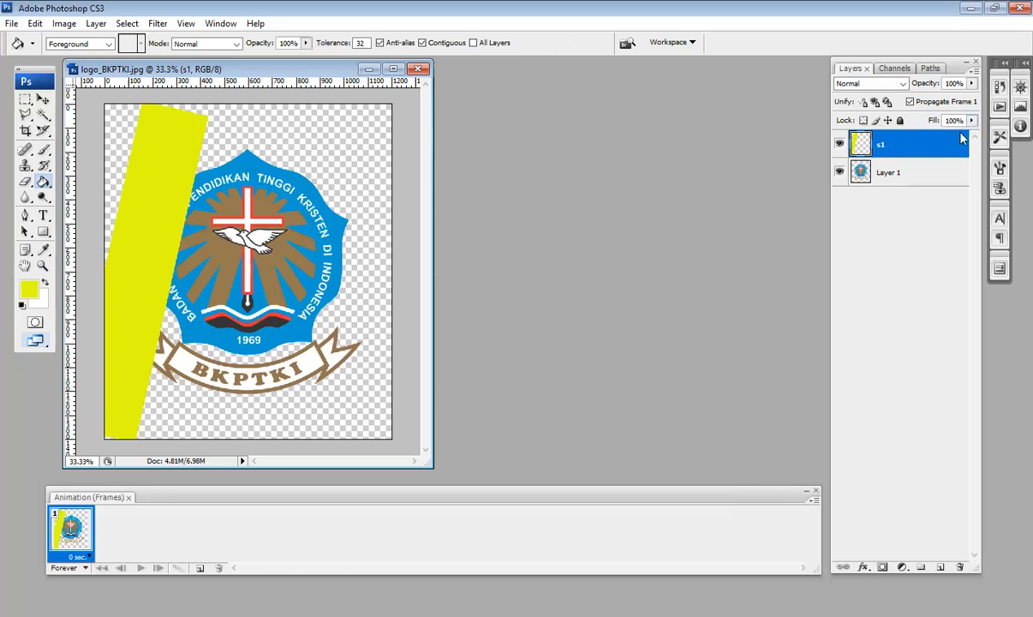
# Step: Lower the fill of strip layer s1 to 50%
pyautogui.moveTo(973, 121); pyautogui.dragTo(940, 137)
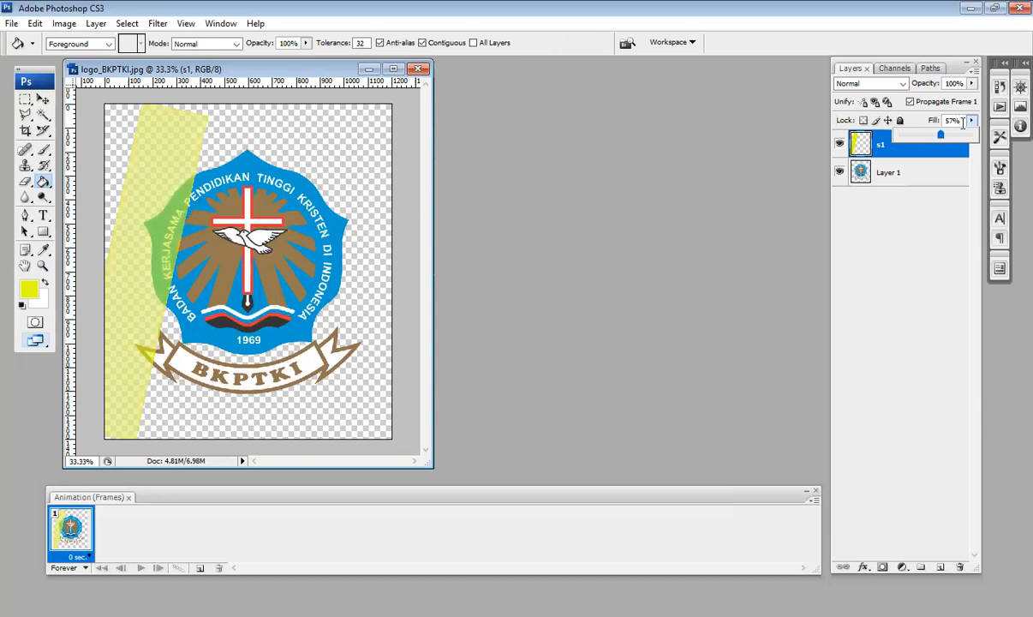
pyautogui.moveTo(941, 134)
pyautogui.mouseDown()
pyautogui.moveTo(978, 136)
pyautogui.moveTo(946, 137)
pyautogui.mouseUp()
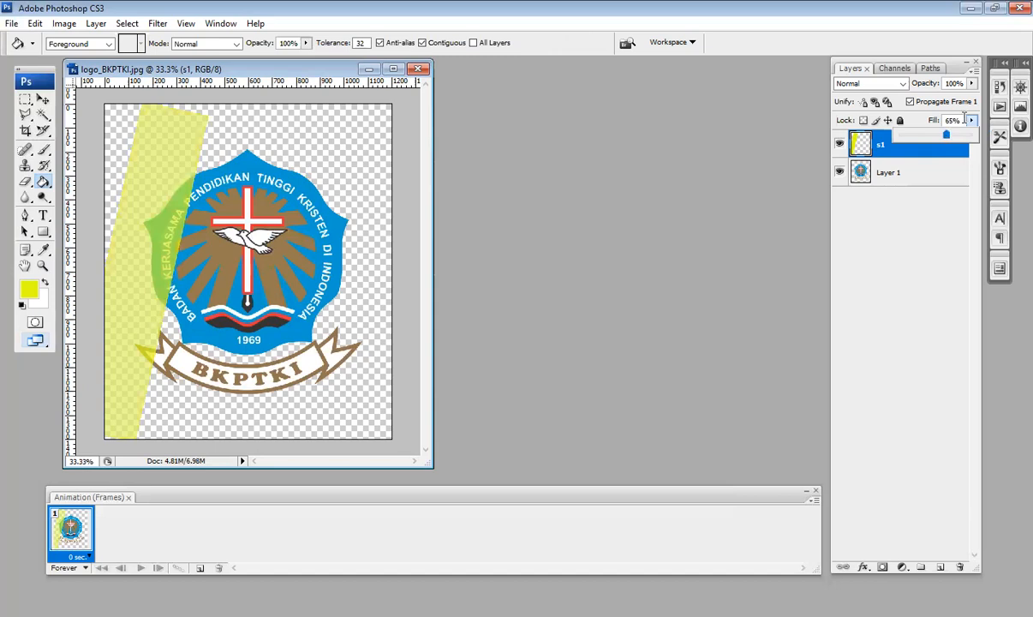
pyautogui.write('5')
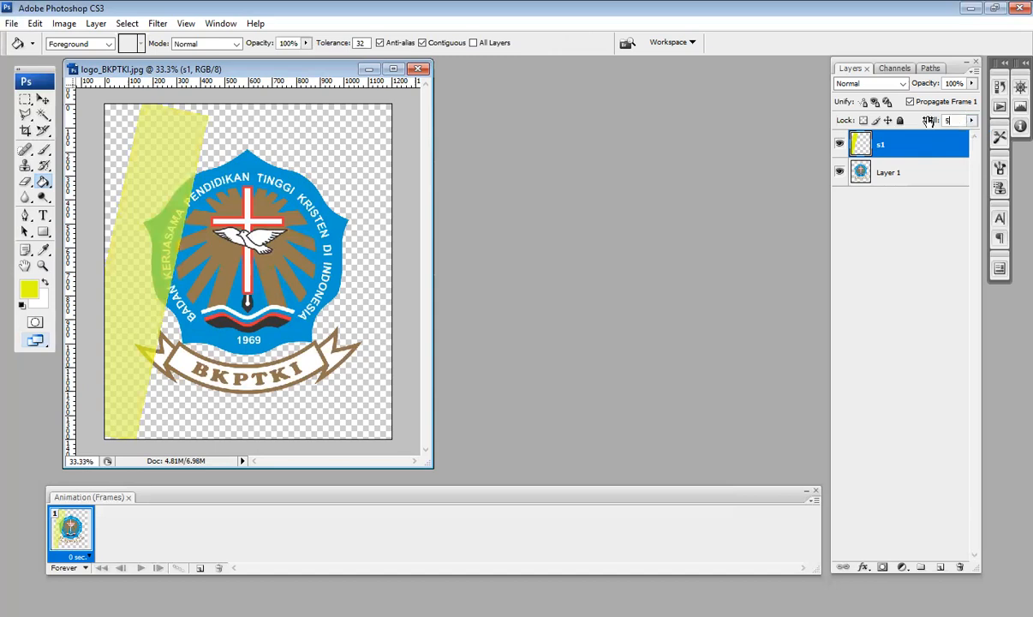
pyautogui.write('0')
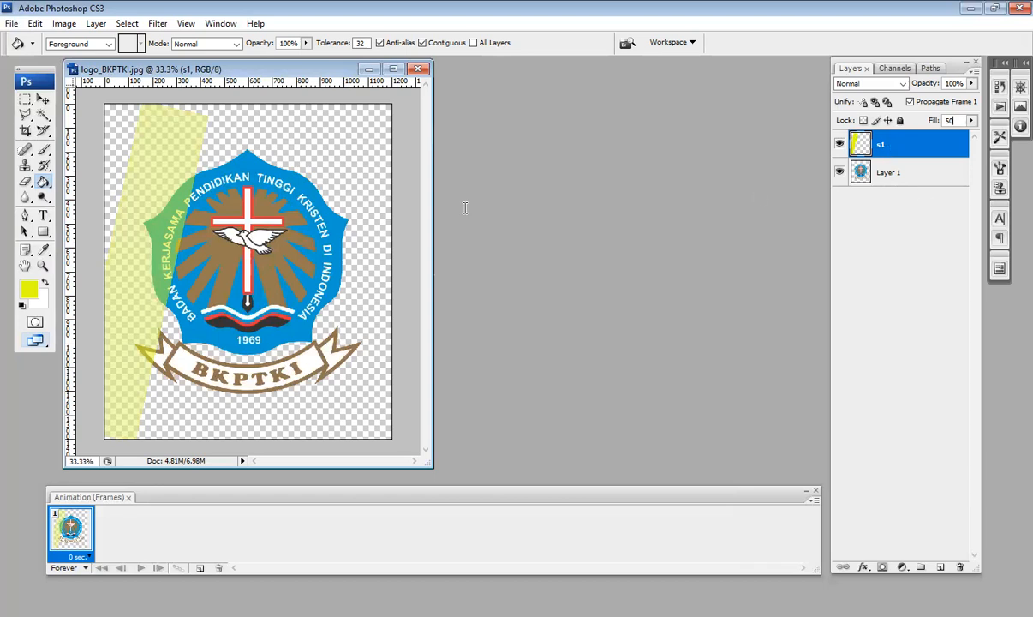
# Step: Duplicate layer s1 as s2 and move the copy rightward so it sits beside the first strip
pyautogui.write('s2')
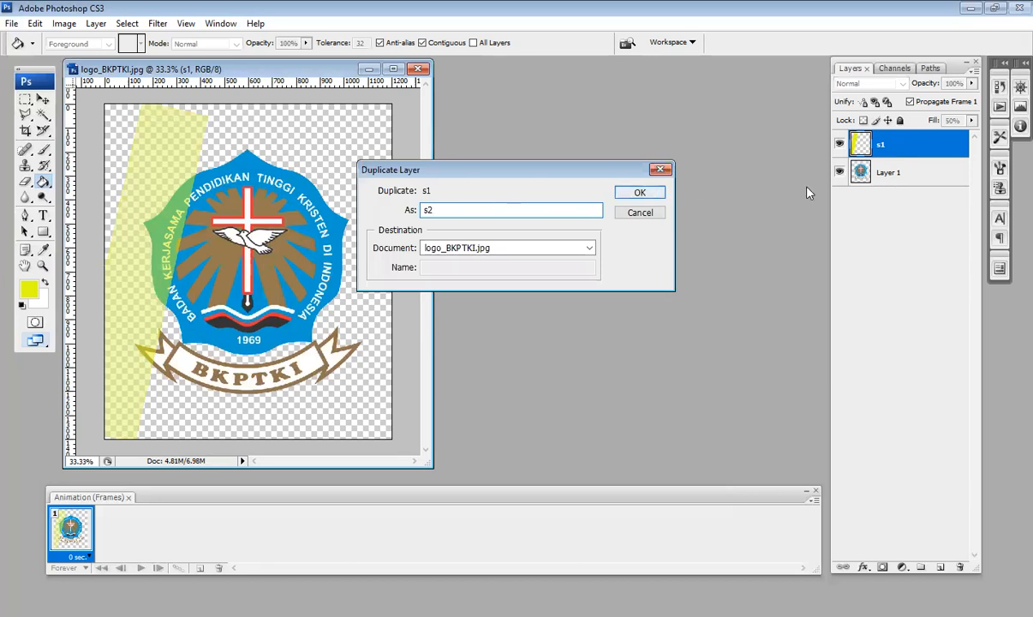
pyautogui.press('Return')
pyautogui.click(42, 100)
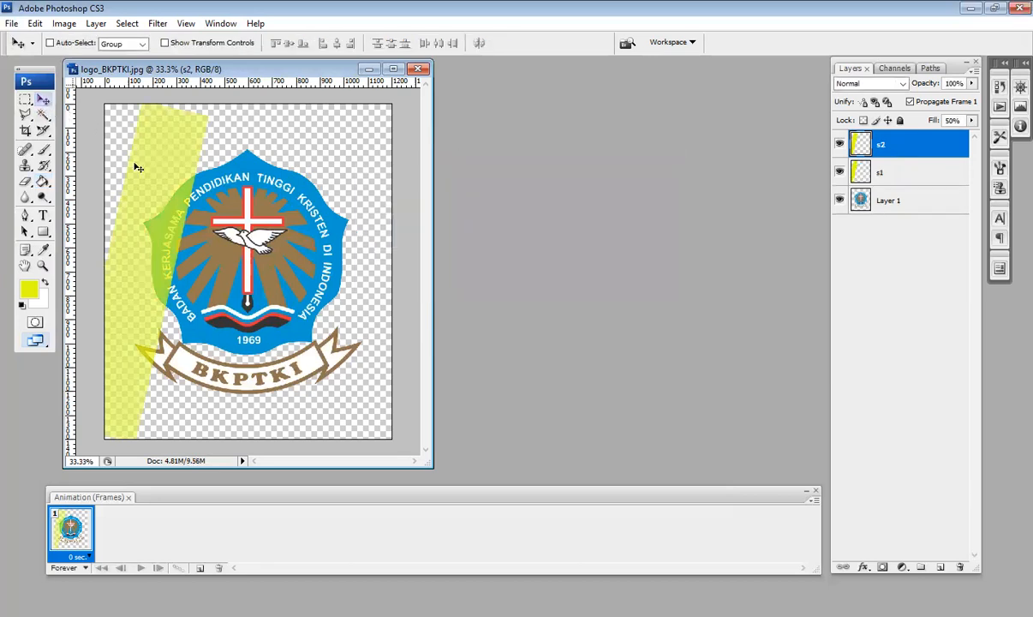
pyautogui.moveTo(164, 177); pyautogui.dragTo(217, 176)
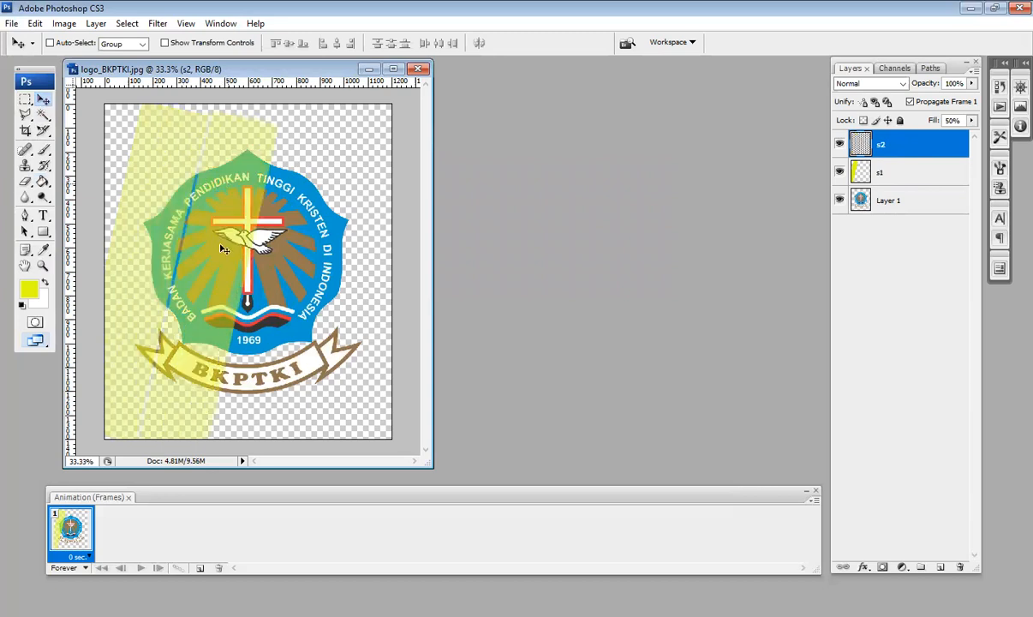
# Step: Duplicate layer s2 as s3 and place the copy directly to the right of the second strip
pyautogui.rightClick(878, 146)
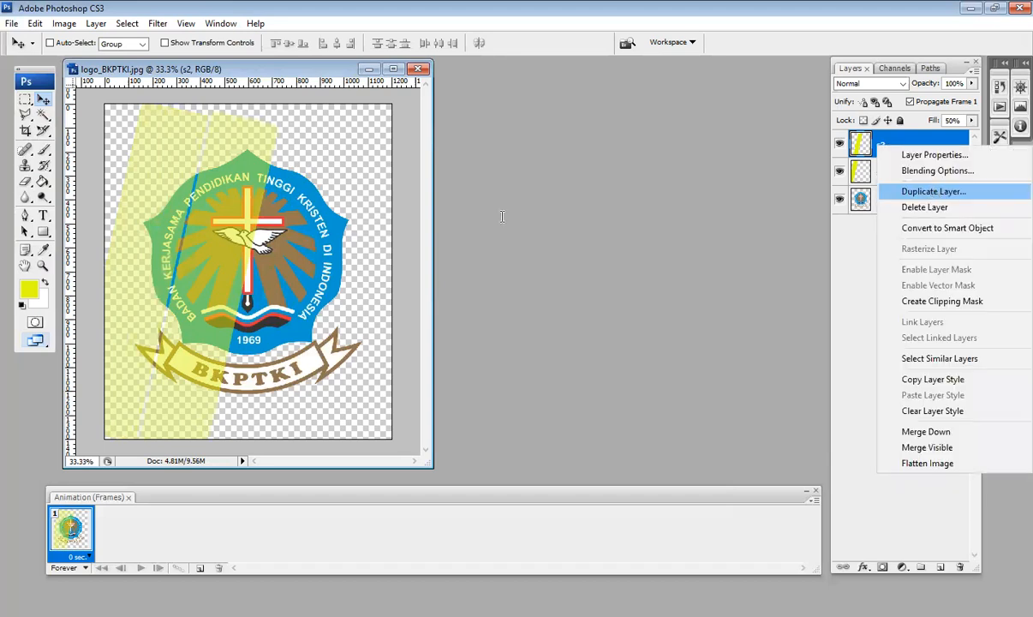
pyautogui.press('Return')
pyautogui.write('s3')
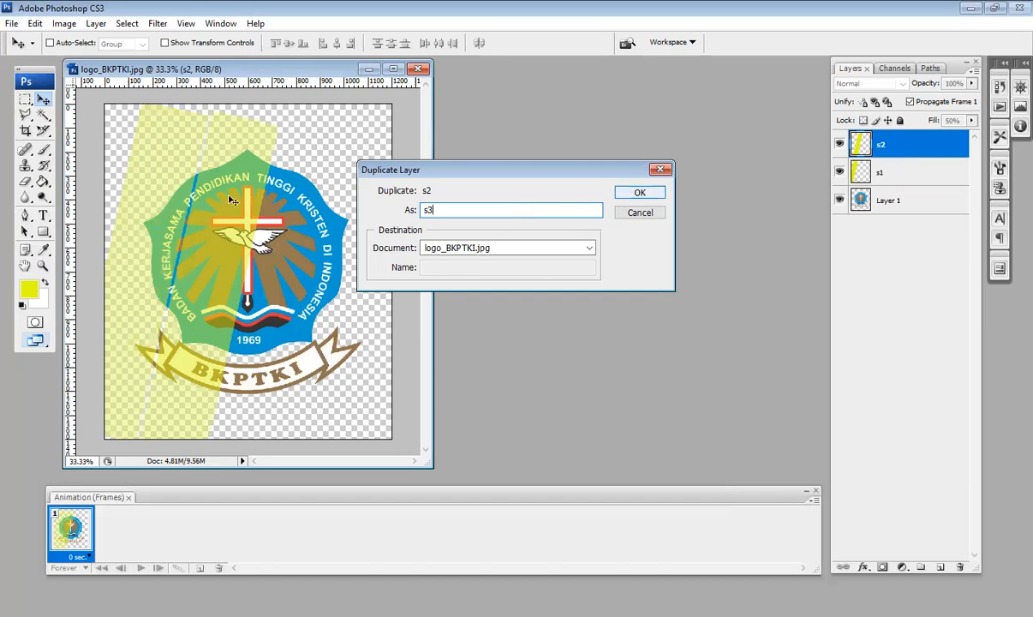
pyautogui.press('Return')
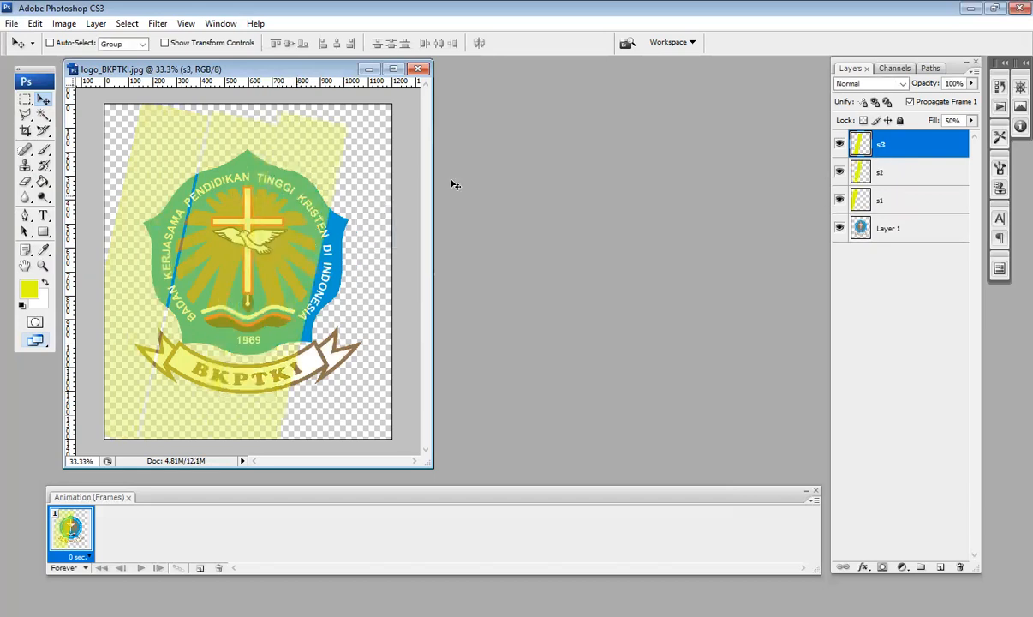
# Step: Duplicate layer s3 as s4 and place the copy to the right of the third strip, reaching the canvas's right edge
pyautogui.click(896, 169)
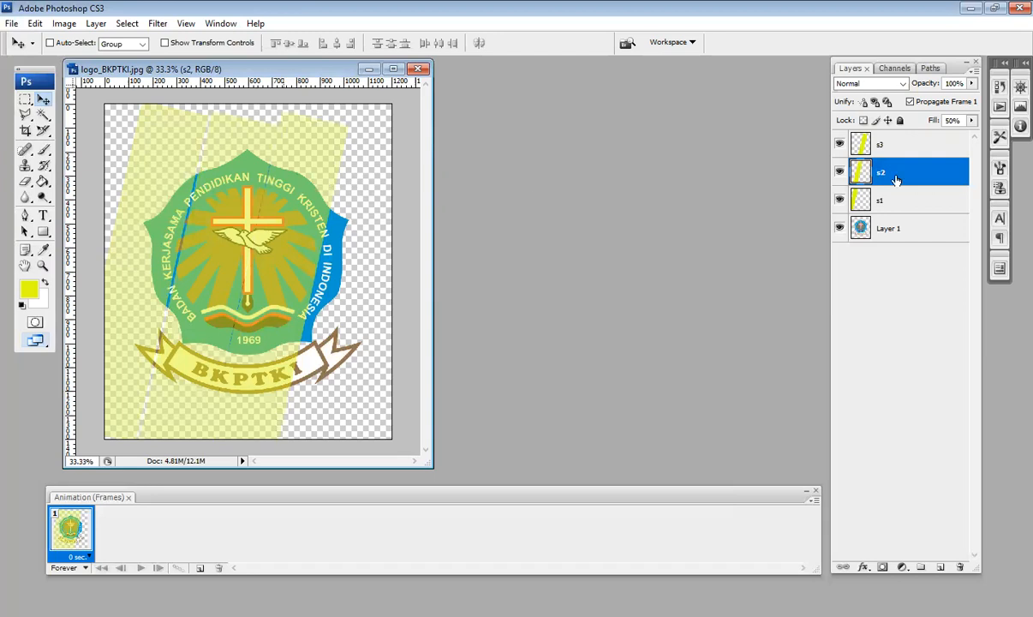
pyautogui.click(900, 146)
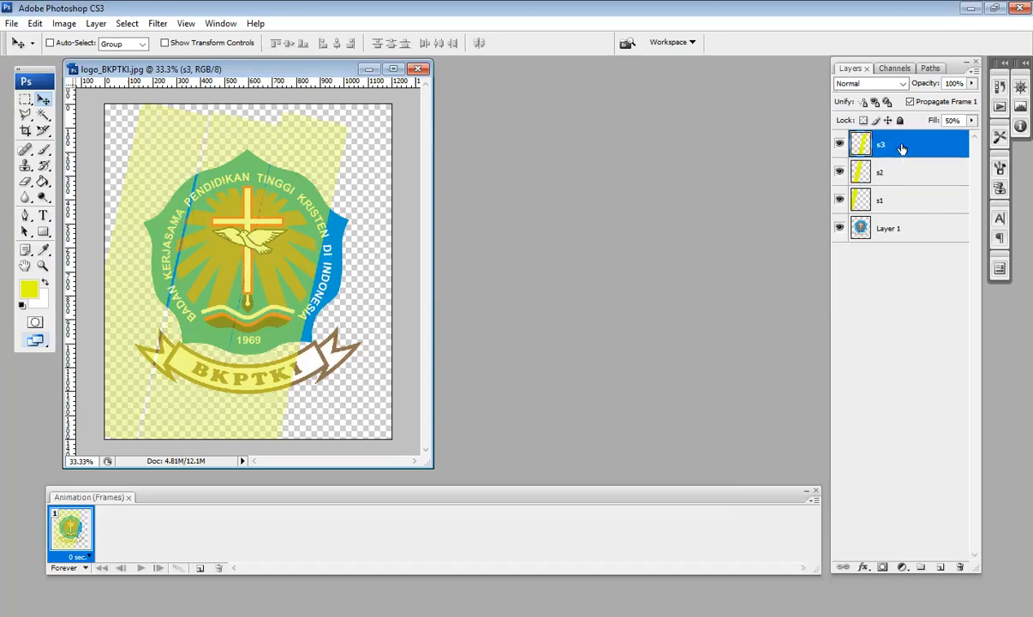
pyautogui.rightClick(902, 148)
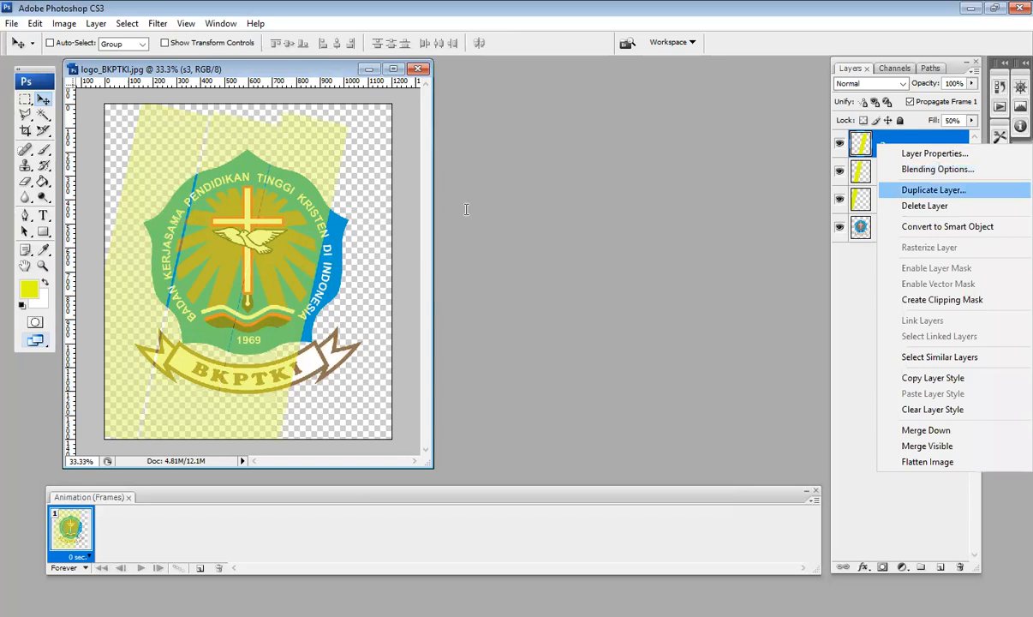
pyautogui.press('Return')
pyautogui.write('s4')
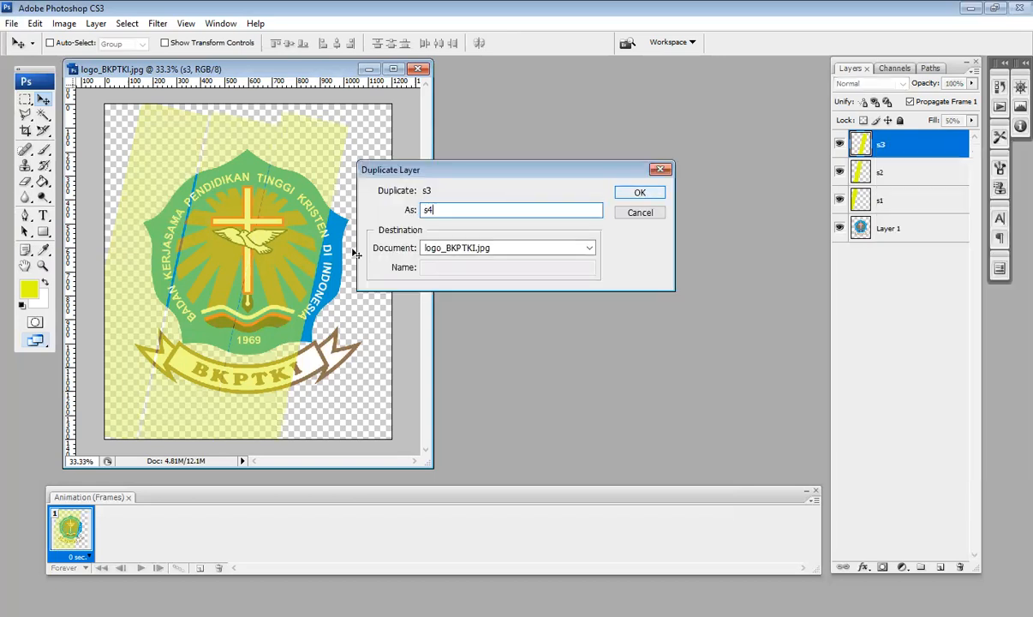
pyautogui.press('Return')
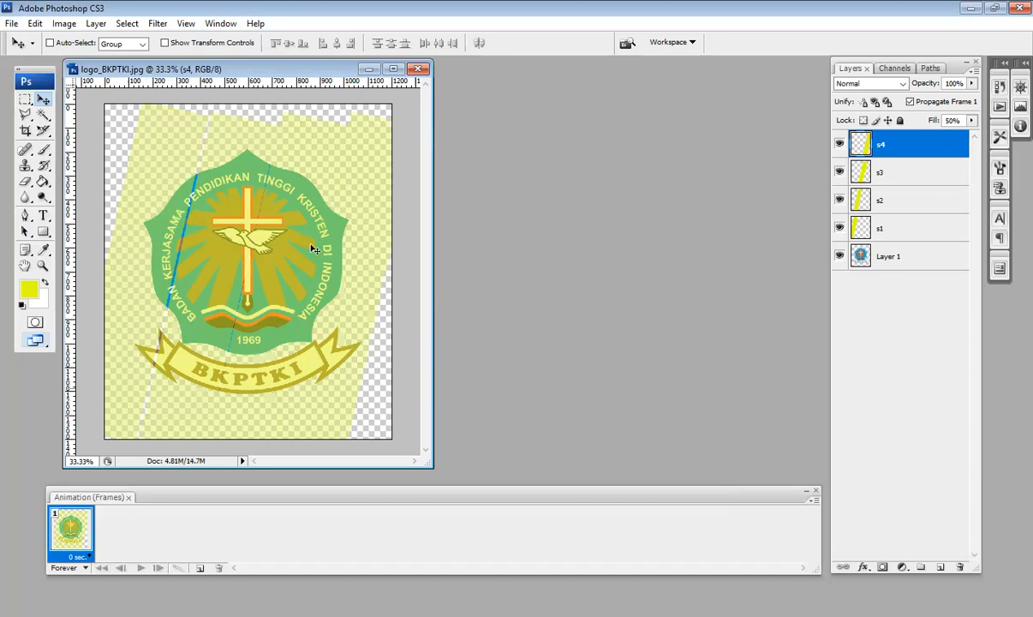
# Step: Select the transparent area around the logo on Layer 1, delete that area from layers s1, s2, s3 and s4, and clear the selection
pyautogui.click(900, 258)
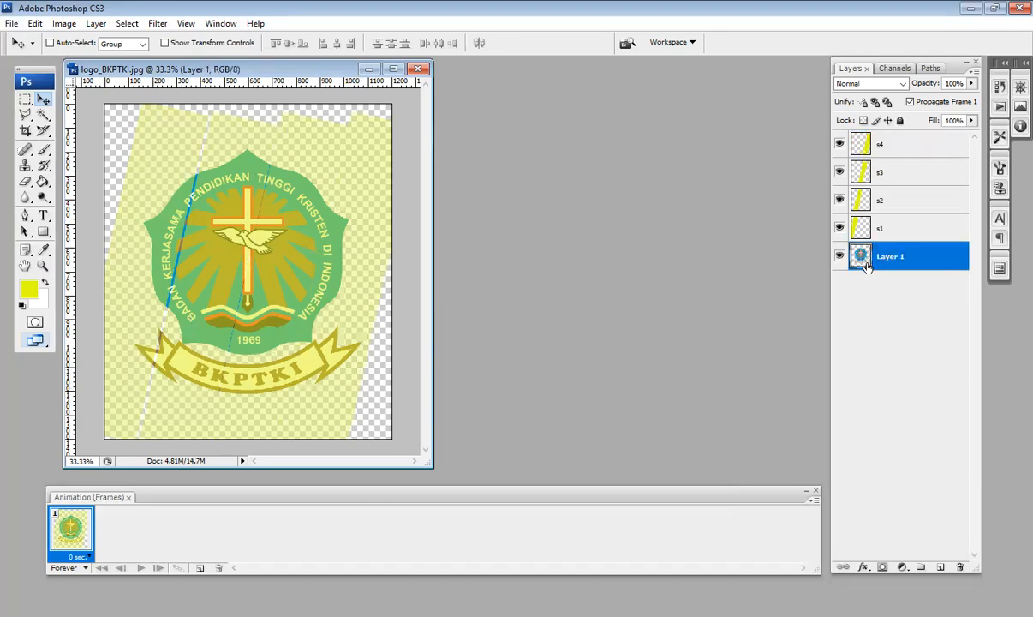
pyautogui.click(43, 114)
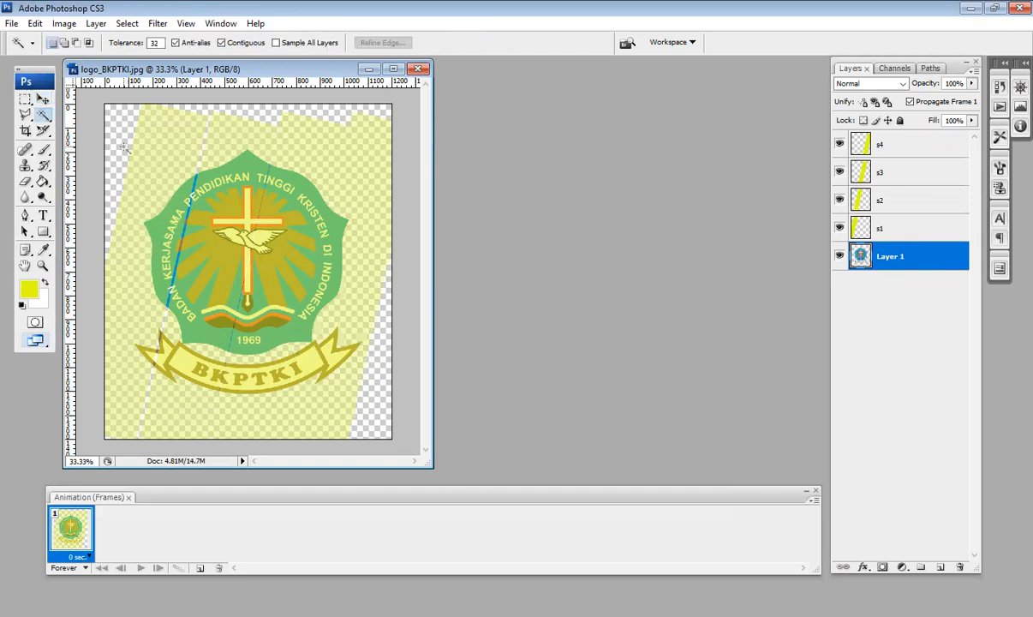
pyautogui.click(151, 158)
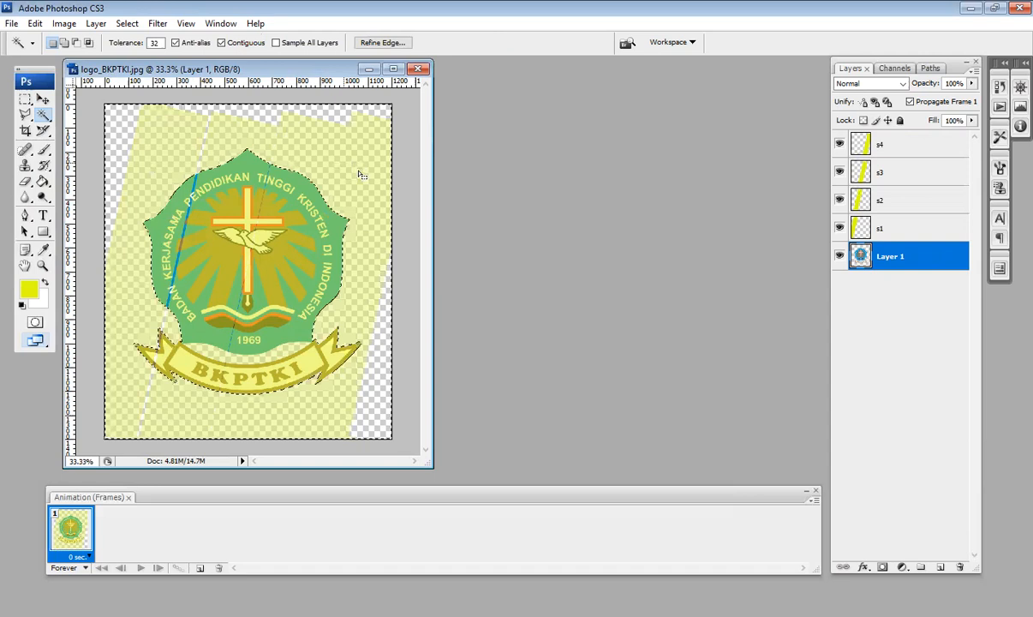
pyautogui.click(901, 232)
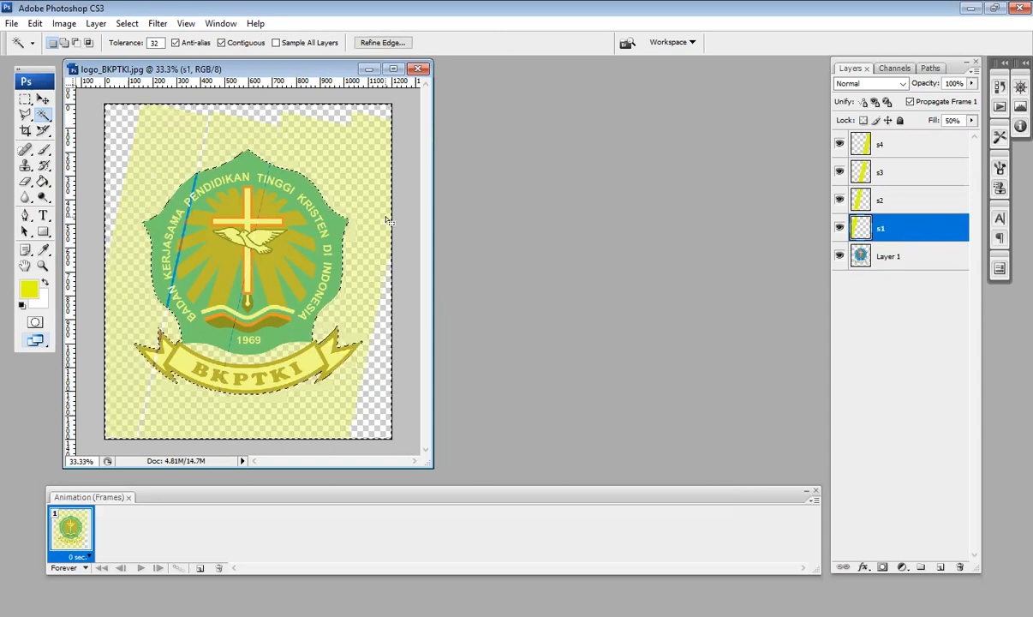
pyautogui.press('Delete')
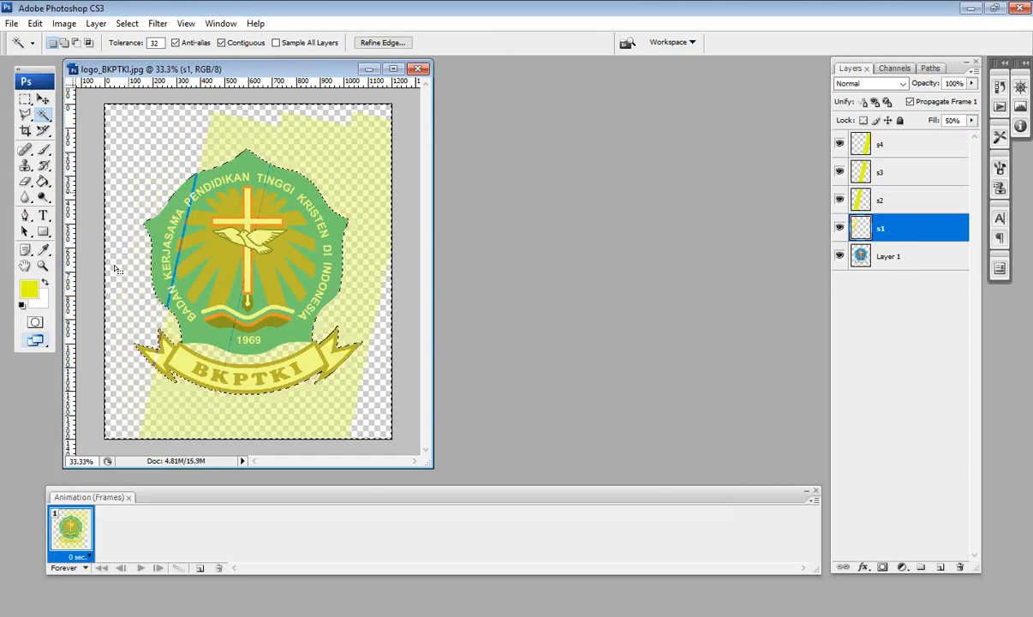
pyautogui.click(910, 203)
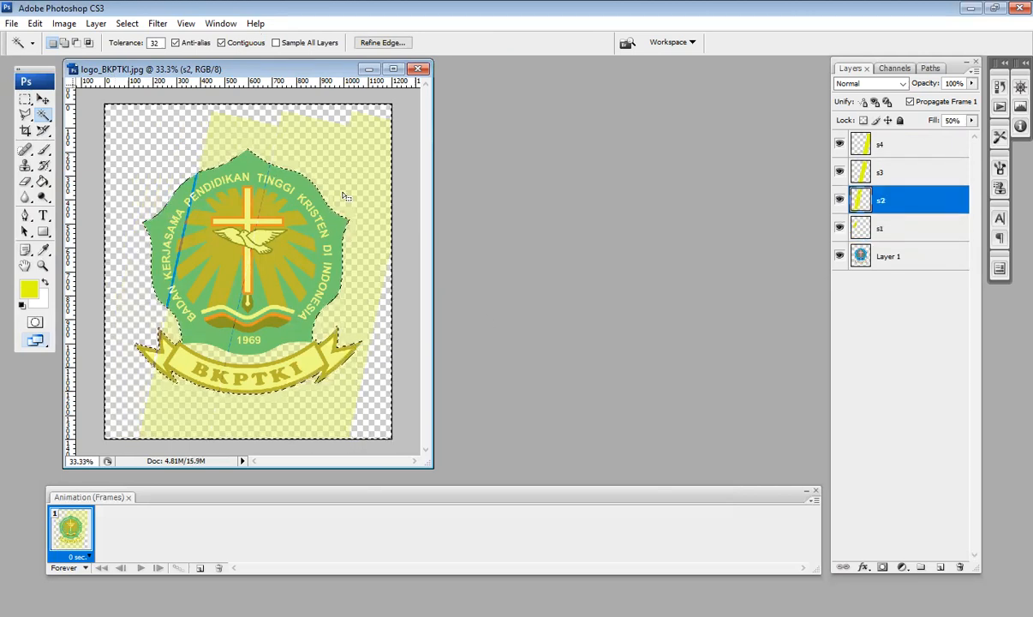
pyautogui.press('Delete')
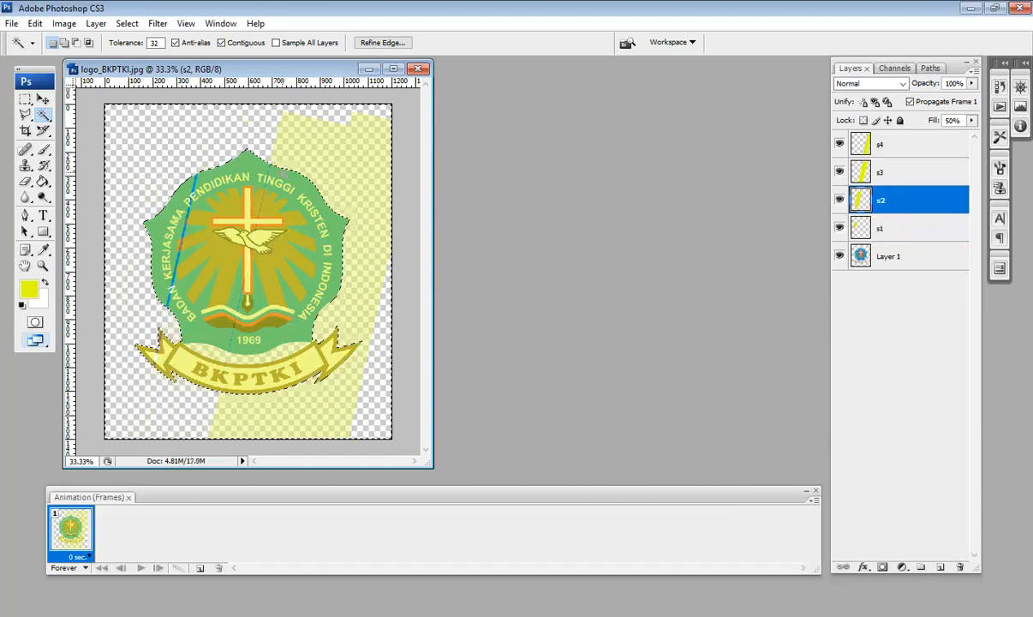
pyautogui.click(879, 172)
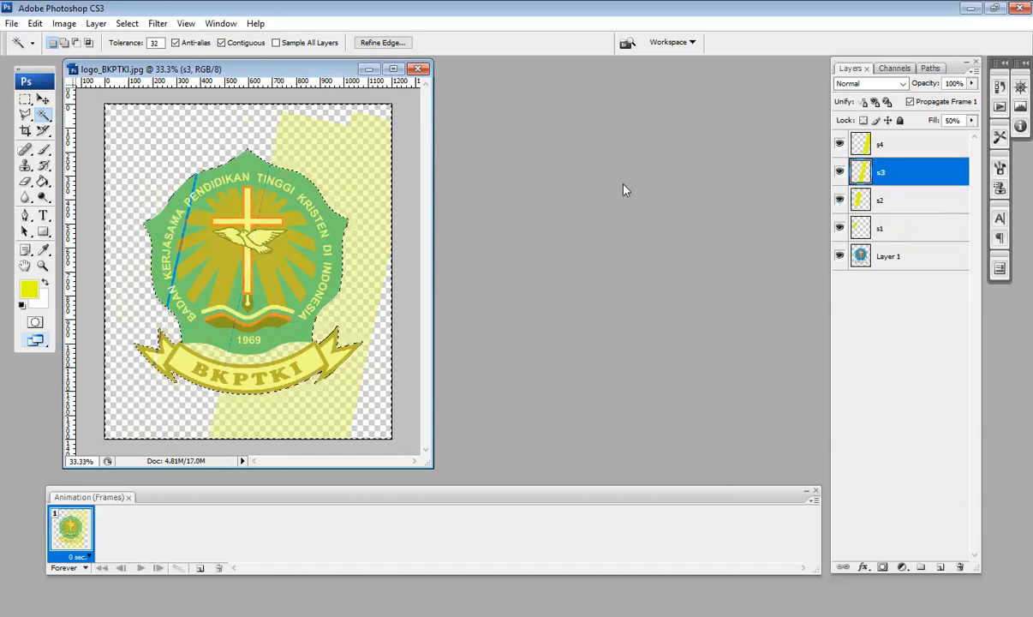
pyautogui.press('Delete')
pyautogui.click(882, 146)
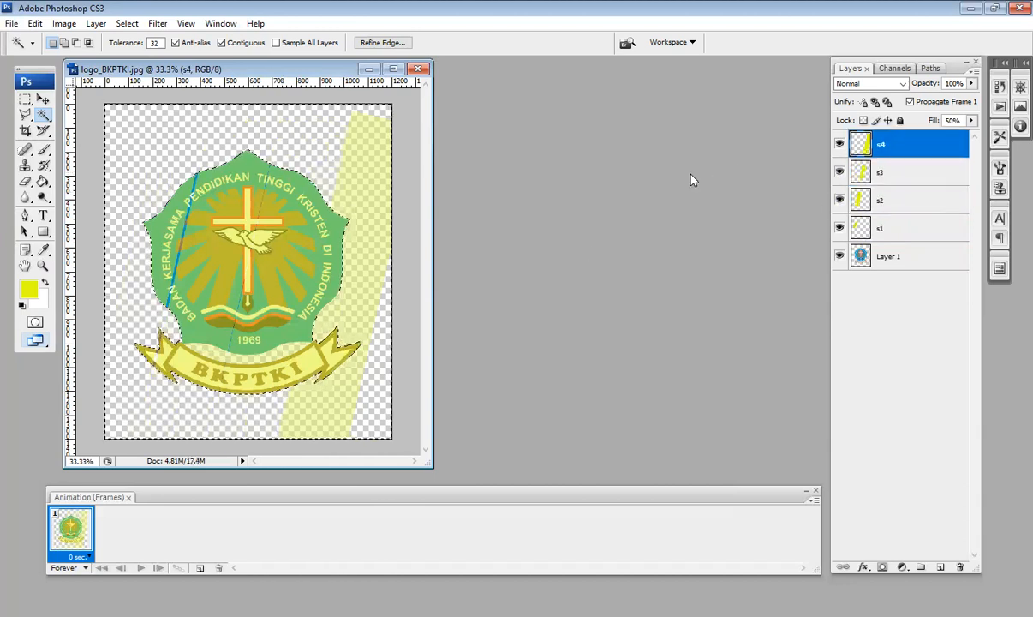
pyautogui.press('Delete')
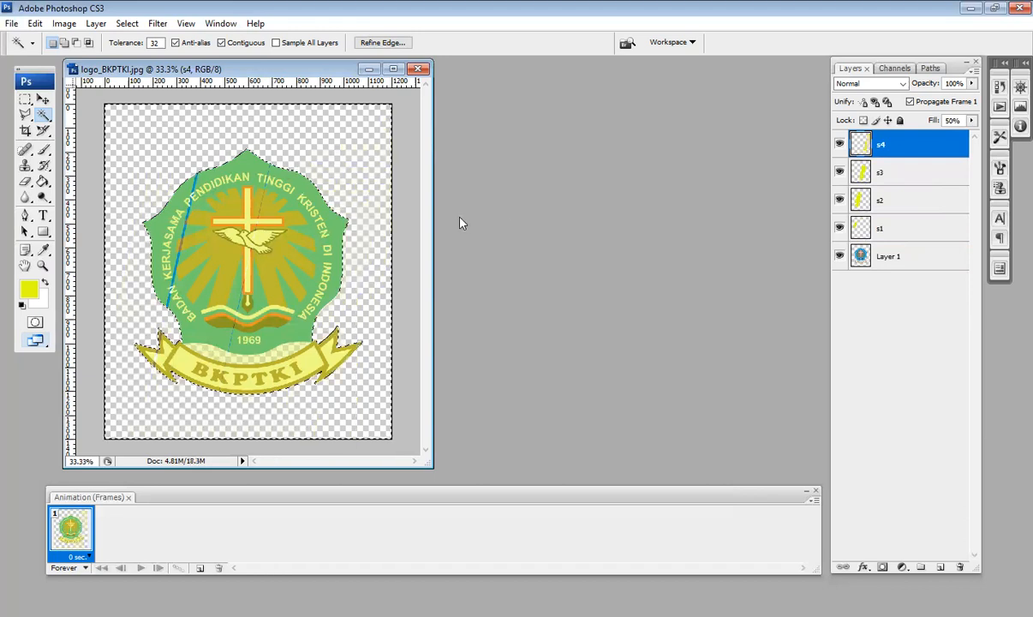
pyautogui.hotkey('ctrl', 'd')
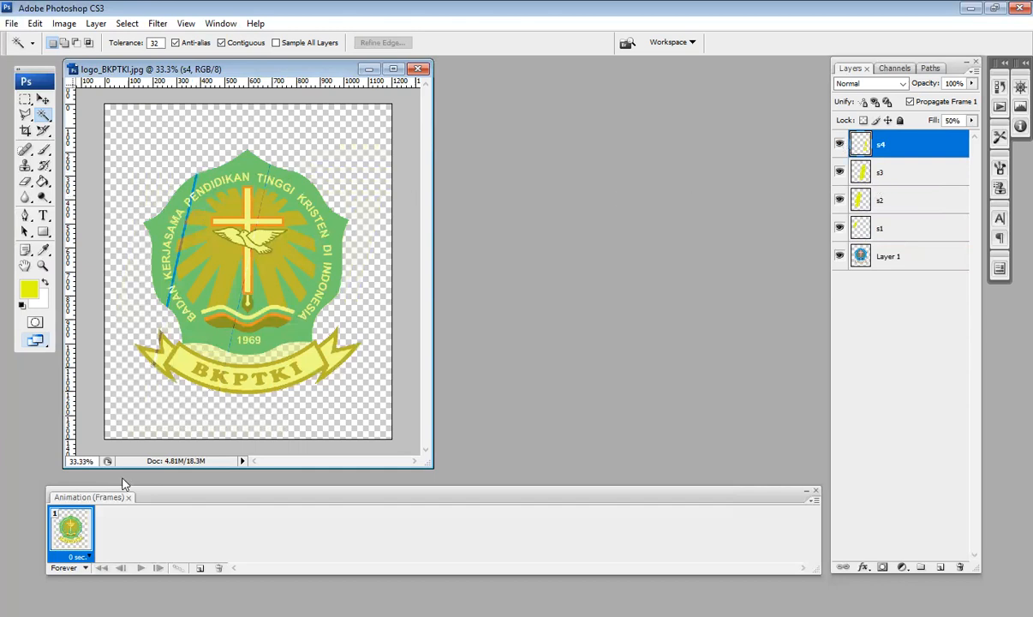
# Step: Hide layers s4, s3, s2 and s1 in the first animation frame, leaving only the plain logo showing
pyautogui.click(839, 144)
pyautogui.click(840, 172)
pyautogui.click(839, 199)
pyautogui.click(839, 228)
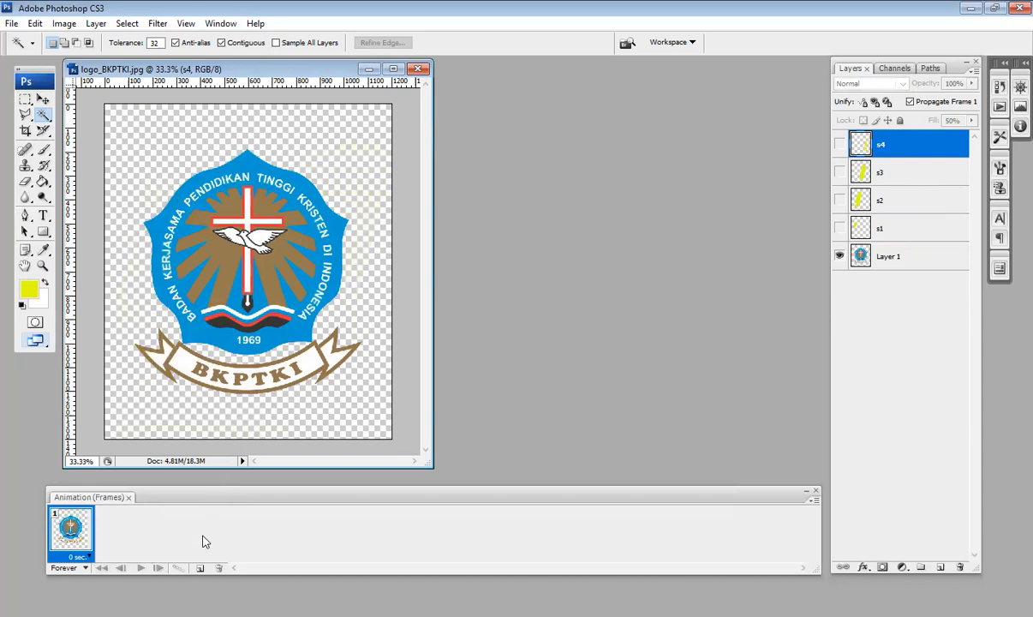
# Step: Add a second frame showing strip s1 over the logo and a third frame showing only strip s2 over it
pyautogui.click(199, 569)
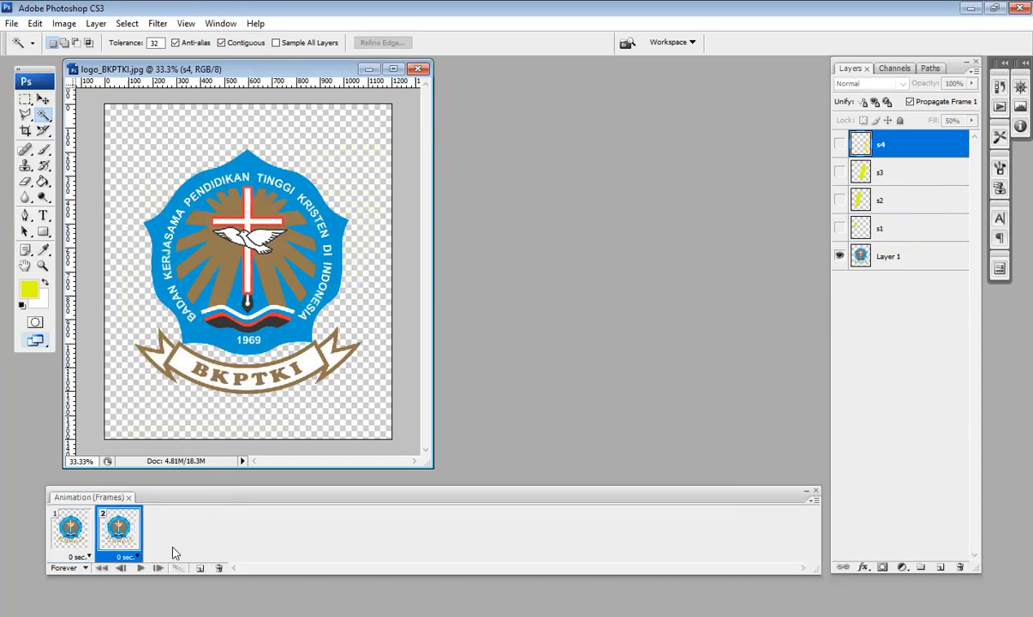
pyautogui.click(840, 228)
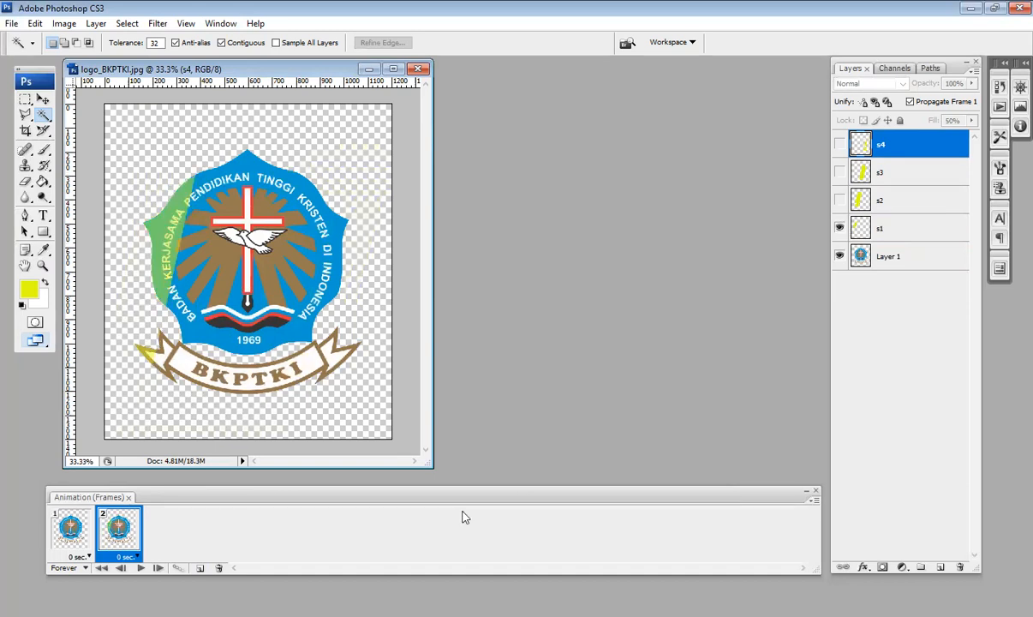
pyautogui.click(200, 568)
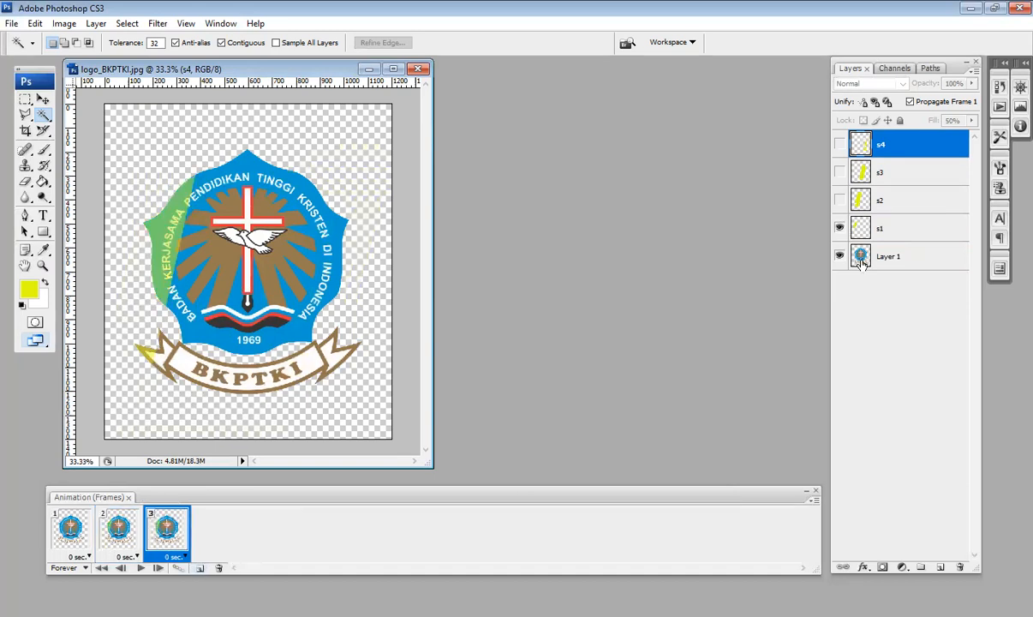
pyautogui.click(840, 200)
pyautogui.click(840, 228)
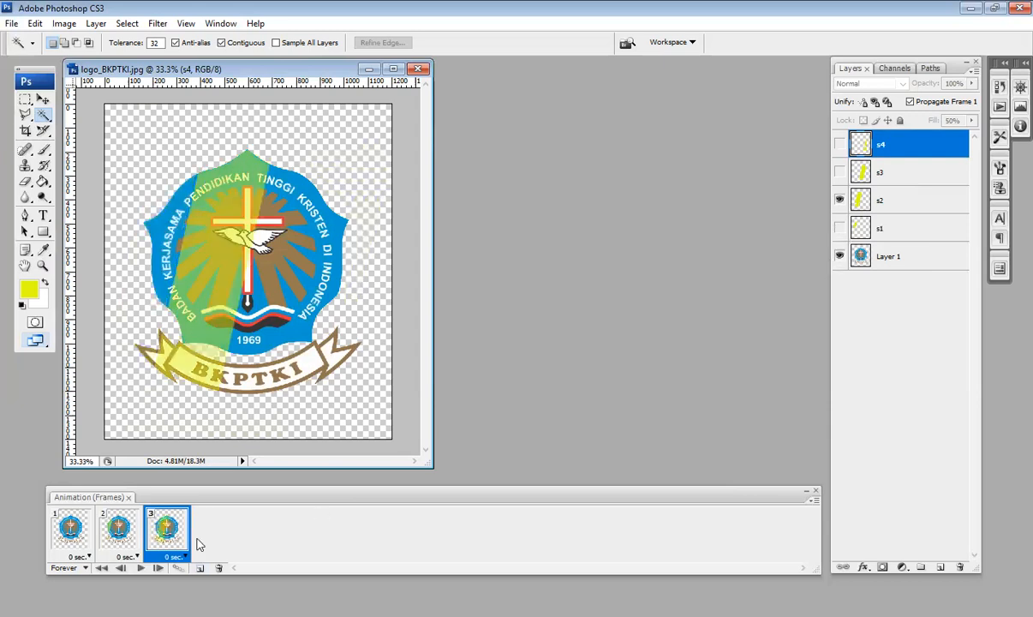
# Step: Add a fourth animation frame and show strip s3 in it
pyautogui.click(199, 569)
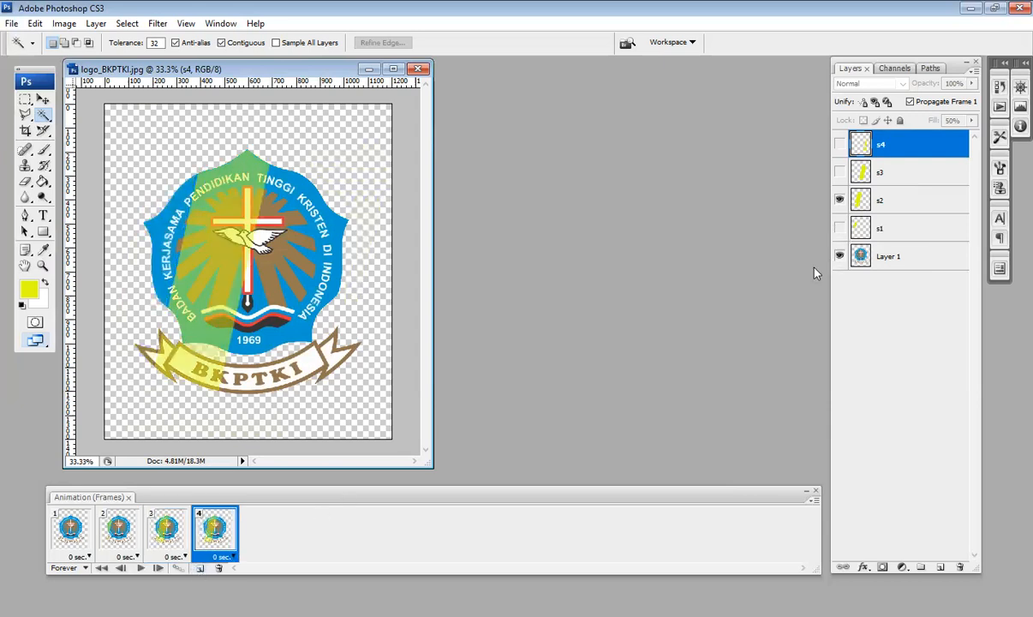
pyautogui.click(840, 172)
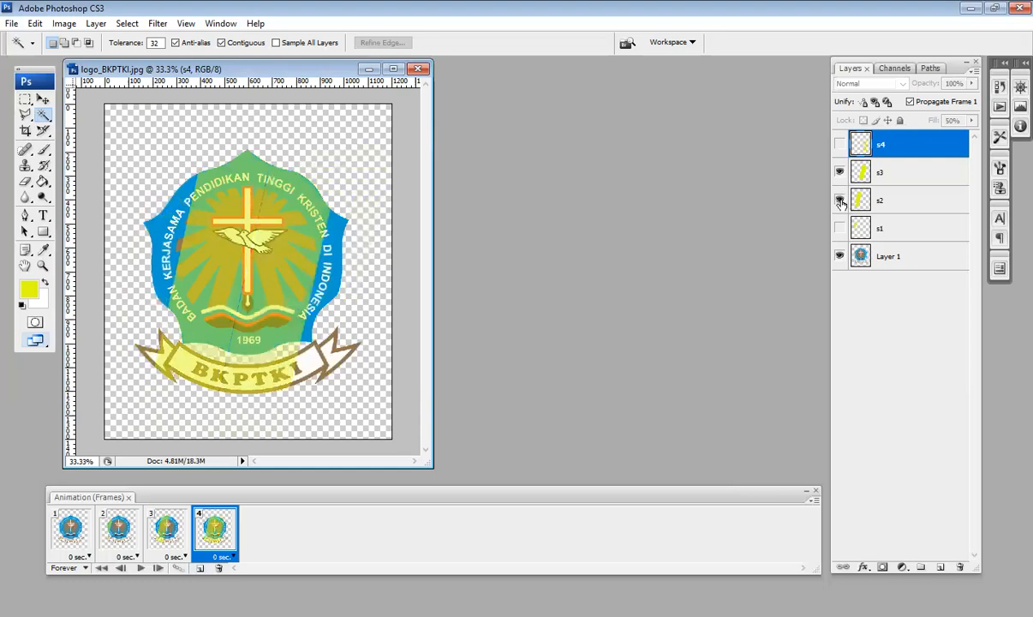